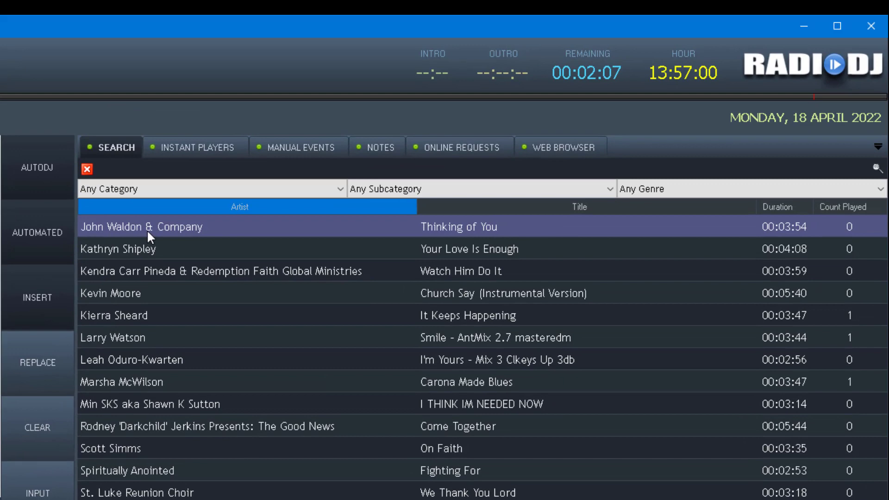
pyautogui.rightClick(426, 147)
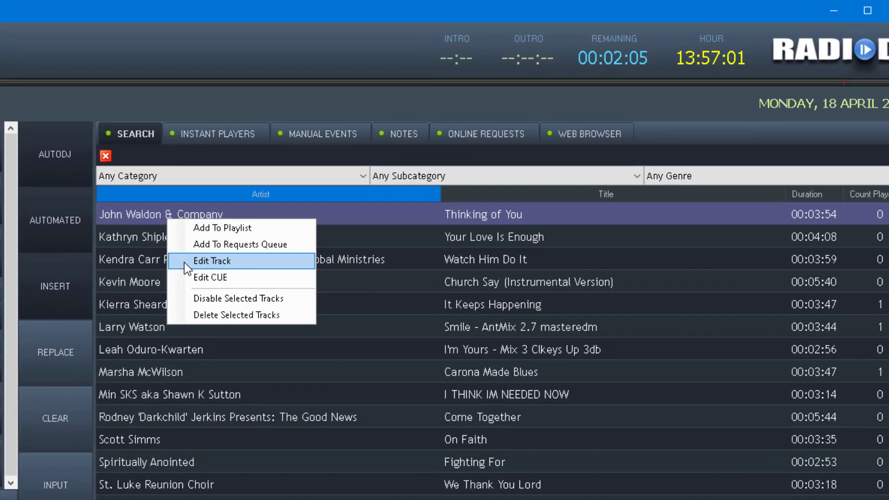
pyautogui.click(185, 272)
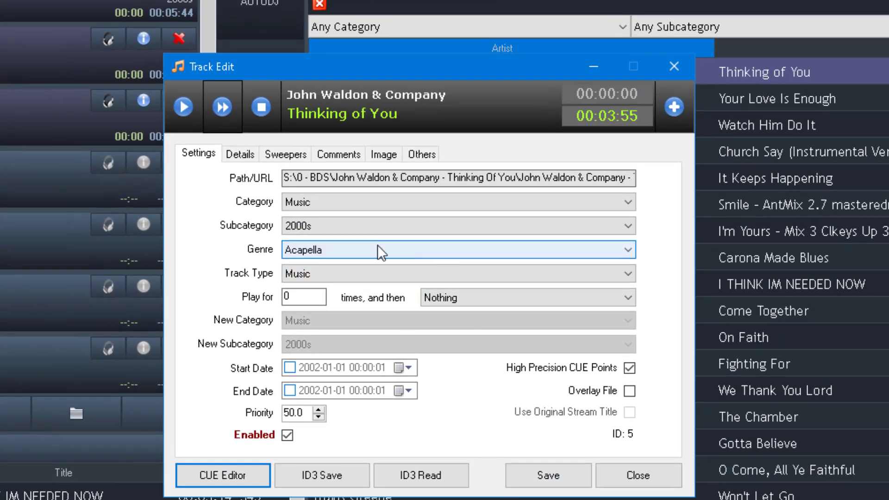
pyautogui.click(284, 178)
pyautogui.moveTo(285, 178); pyautogui.dragTo(740, 241)
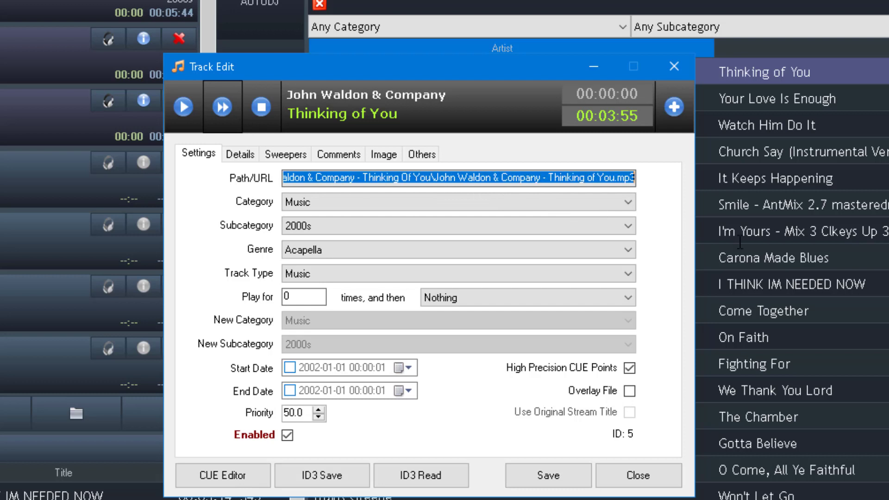
pyautogui.moveTo(567, 179); pyautogui.dragTo(238, 179)
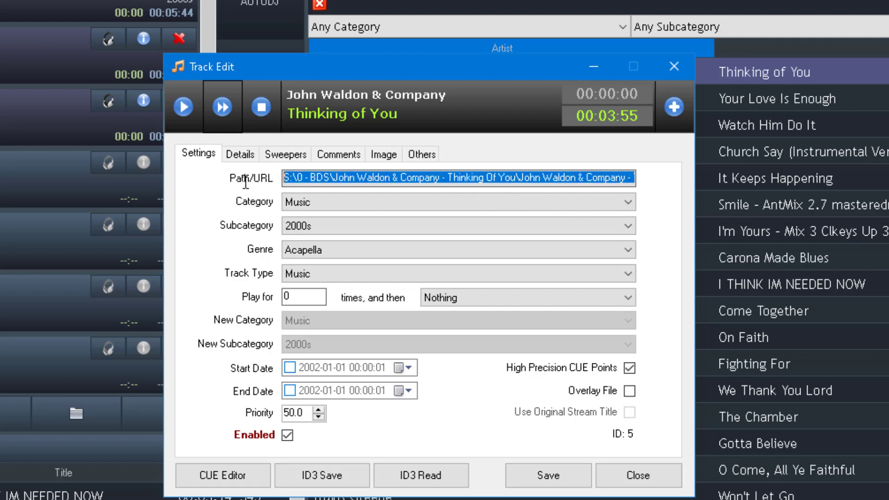
pyautogui.click(344, 172)
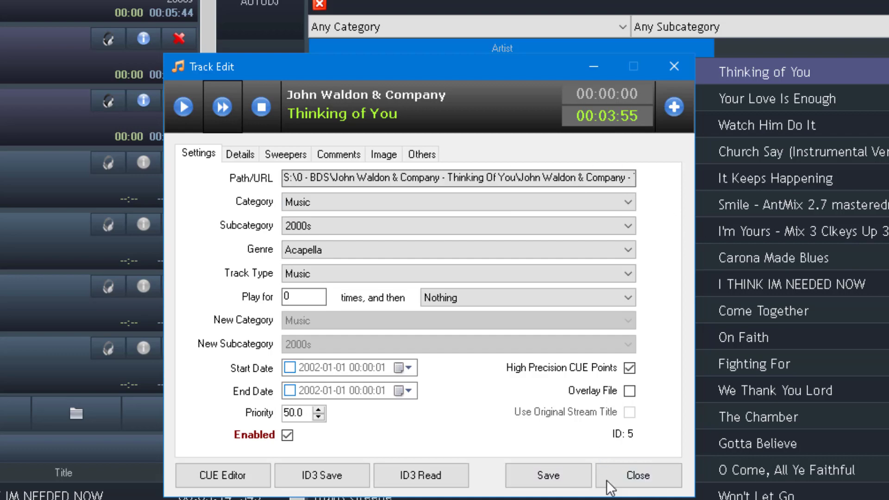
pyautogui.click(640, 477)
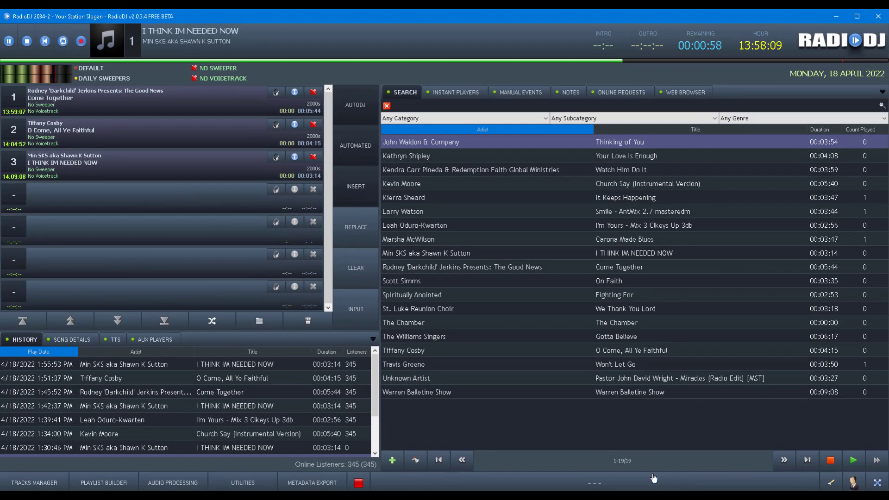
pyautogui.click(625, 482)
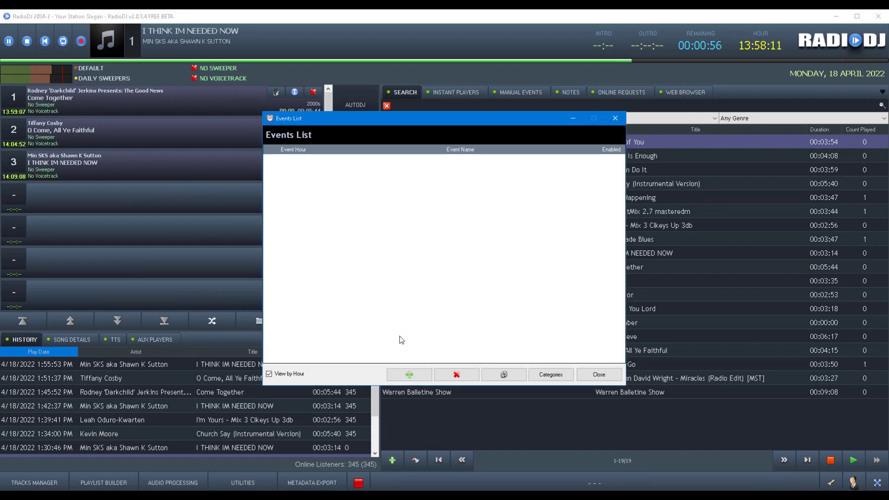
pyautogui.click(283, 373)
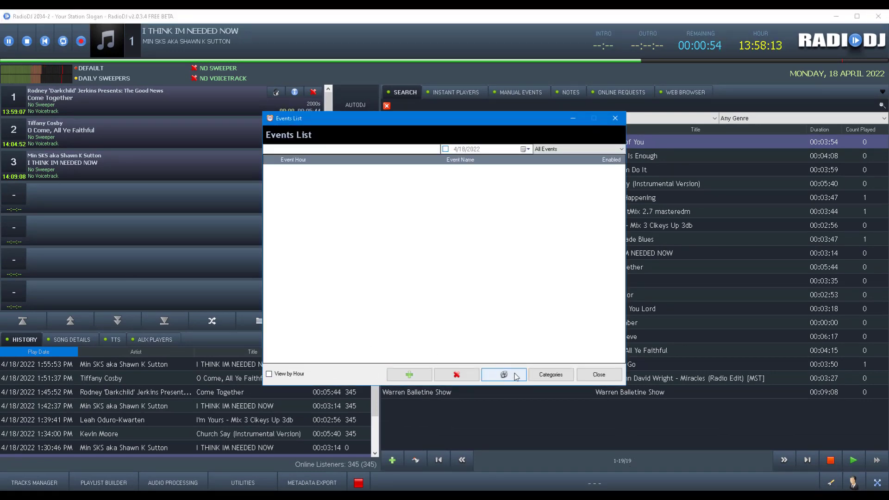
pyautogui.click(599, 374)
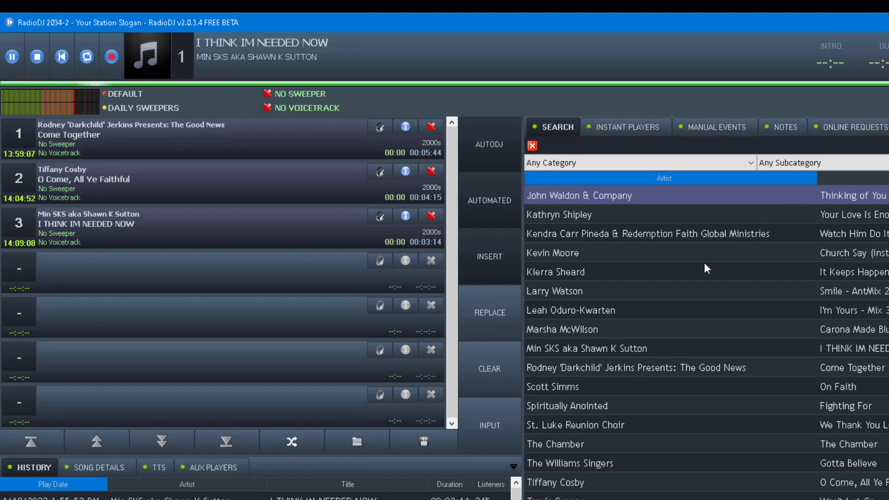
pyautogui.click(584, 222)
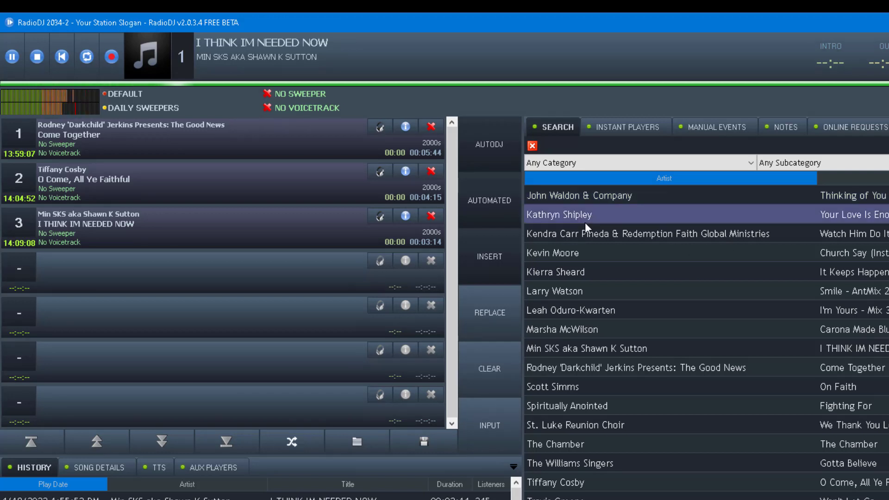
pyautogui.rightClick(585, 222)
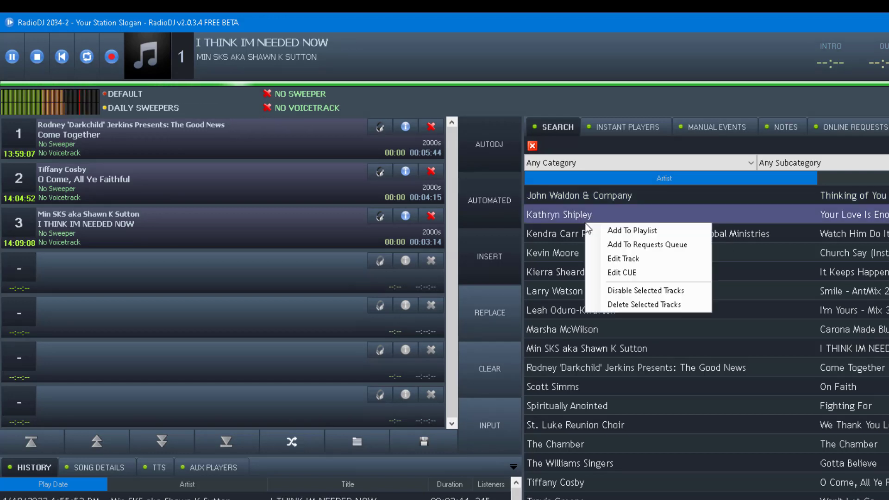
pyautogui.click(624, 259)
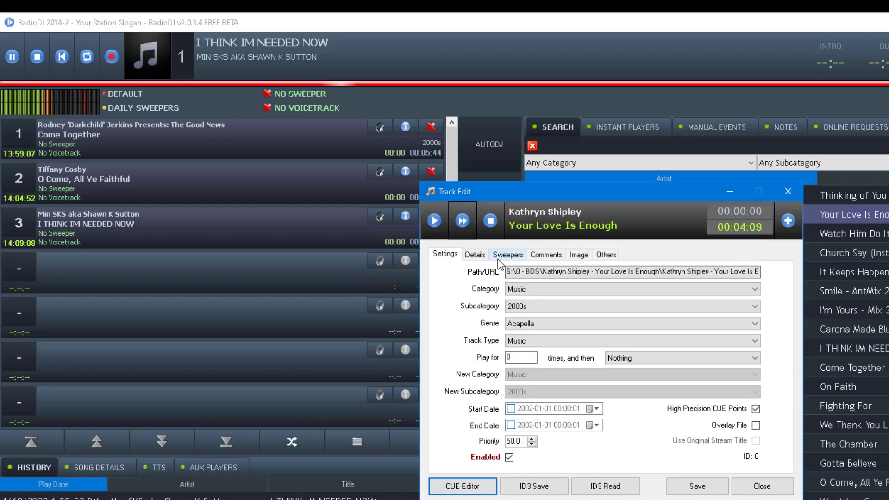
pyautogui.click(760, 485)
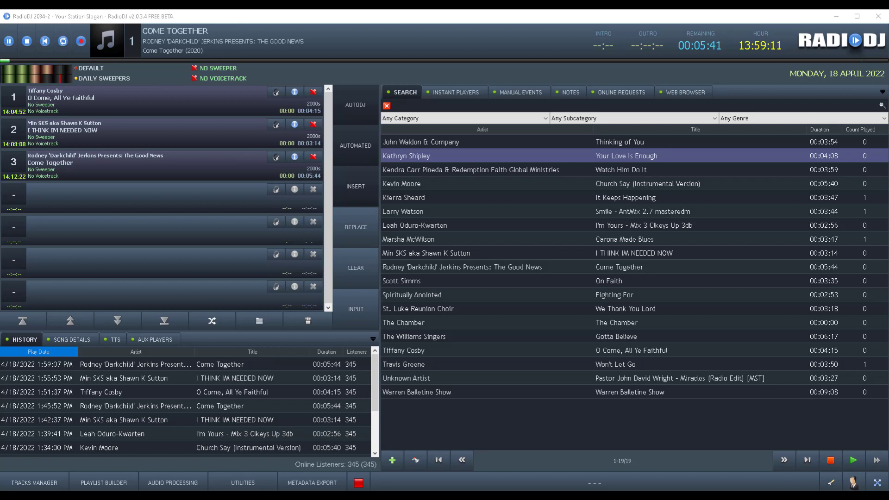
pyautogui.moveTo(1, 223); pyautogui.dragTo(472, 36)
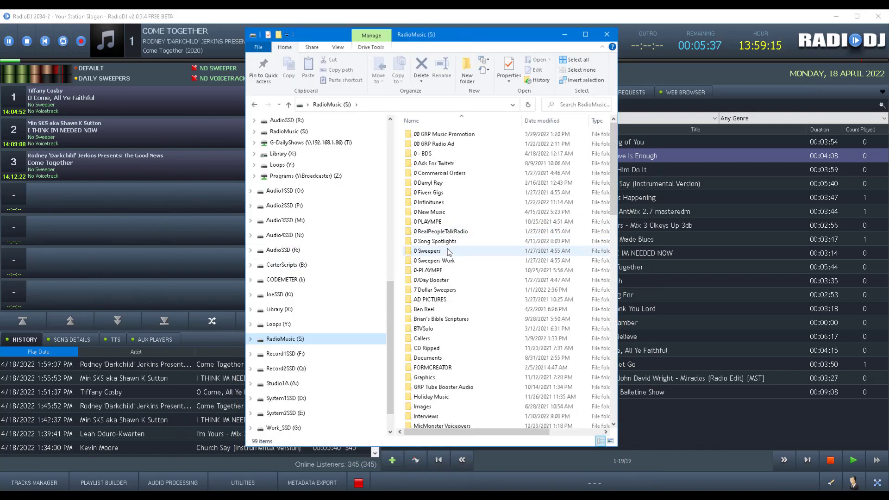
# In 0 - BDS, rename the folder to 'Kathryn Shipley - Your Love Is Enough 1'.
pyautogui.doubleClick(427, 154)
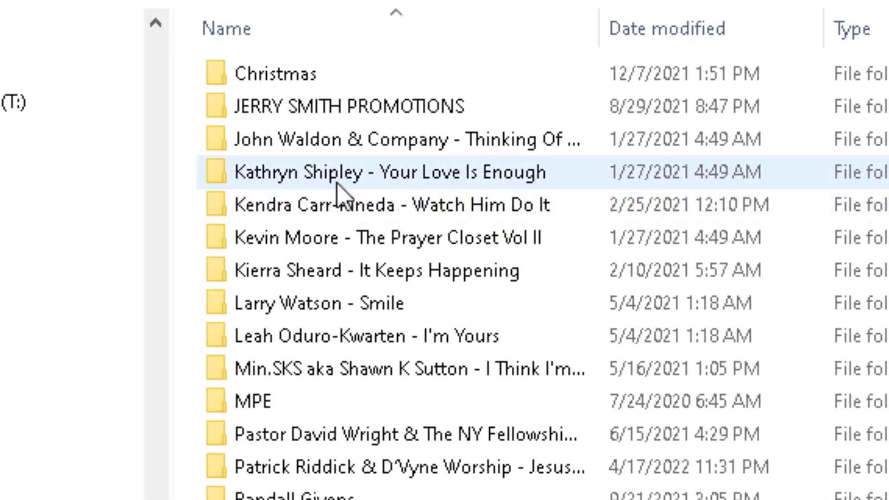
pyautogui.click(373, 180)
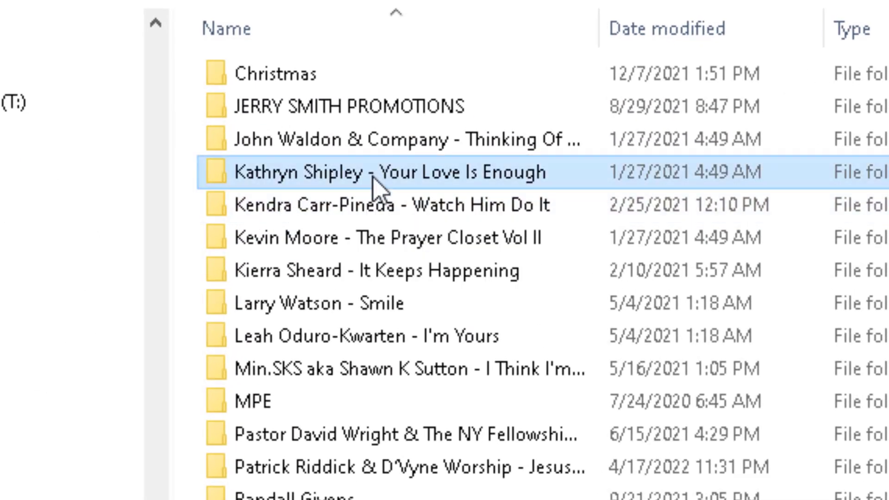
pyautogui.click(373, 181)
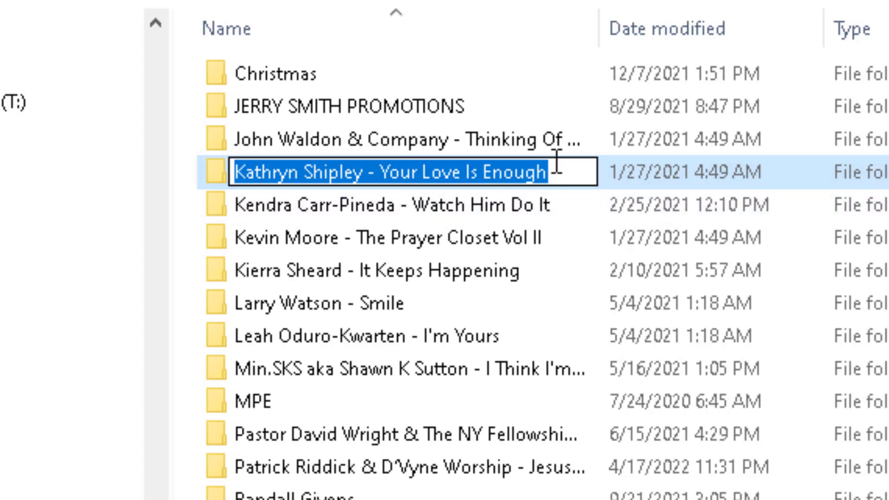
pyautogui.click(559, 172)
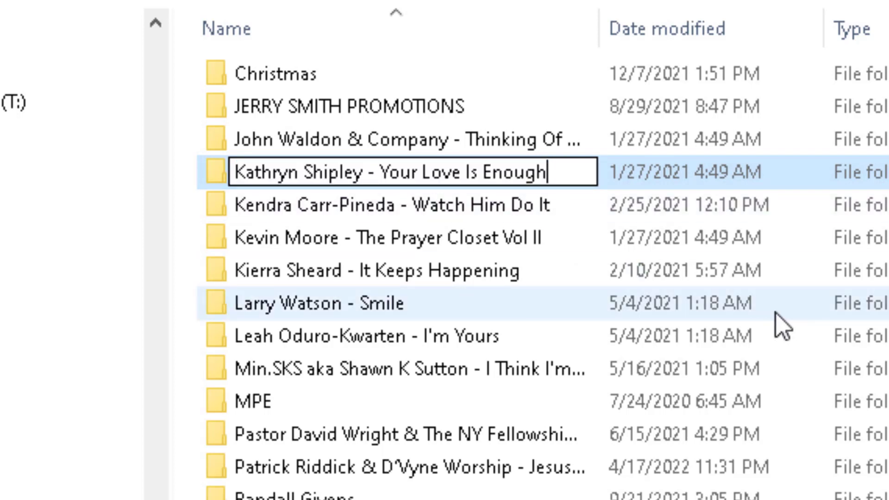
pyautogui.write('1')
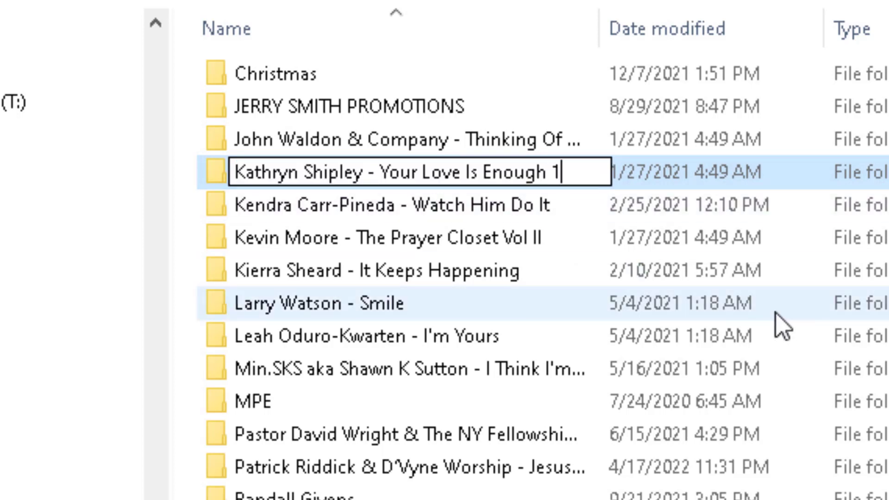
pyautogui.press('Return')
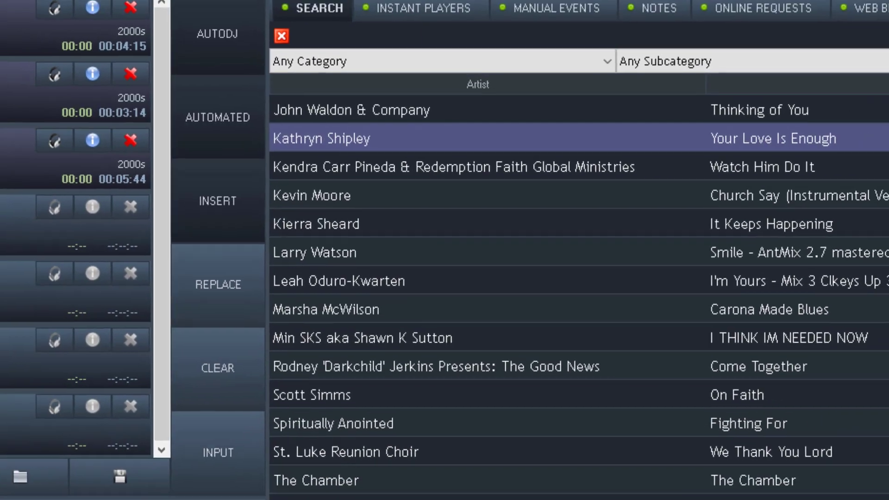
# Try editing the Kathryn Shipley track and dismiss the 'Selected track cannot be found' warning.
pyautogui.rightClick(350, 135)
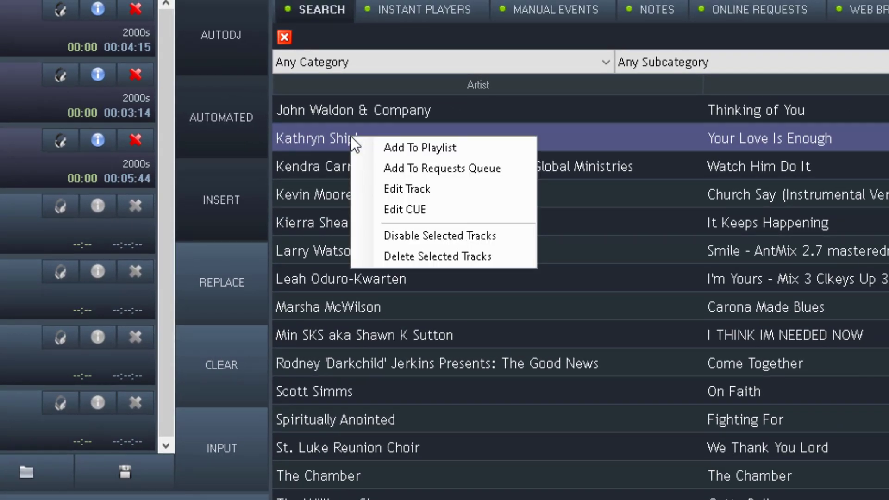
pyautogui.click(403, 188)
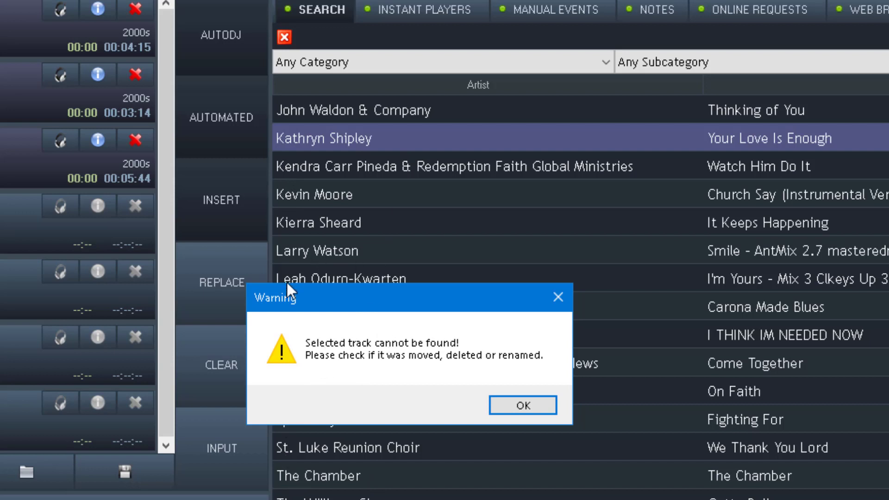
pyautogui.click(539, 406)
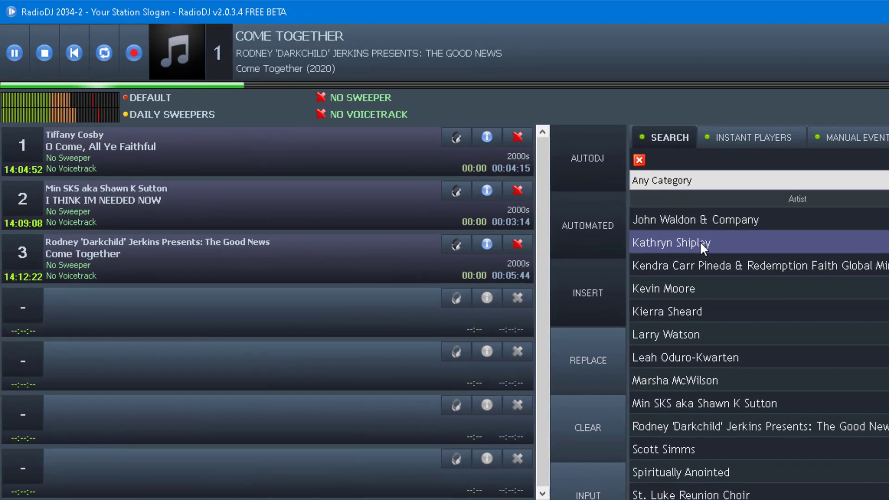
# Try dragging the Kathryn Shipley track into the playlist queue, including slot 4.
pyautogui.moveTo(358, 137); pyautogui.dragTo(75, 44)
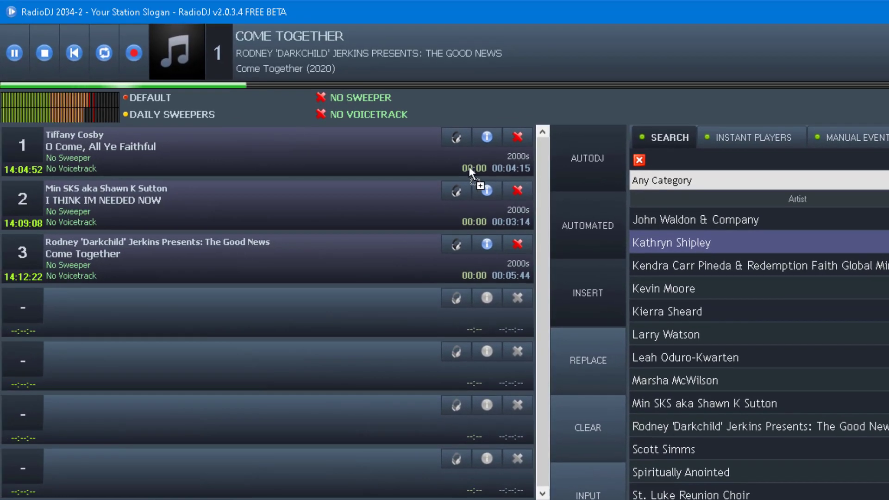
pyautogui.moveTo(469, 165); pyautogui.dragTo(407, 155)
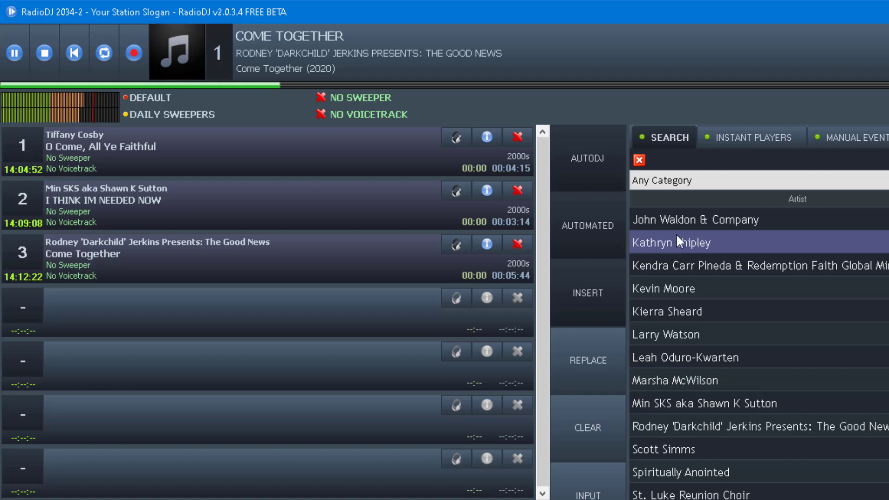
pyautogui.moveTo(676, 239); pyautogui.dragTo(401, 306)
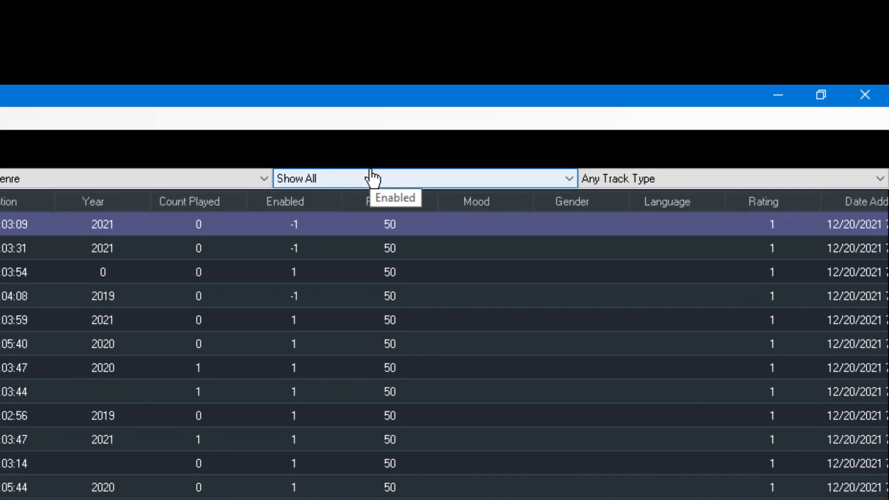
pyautogui.click(615, 94)
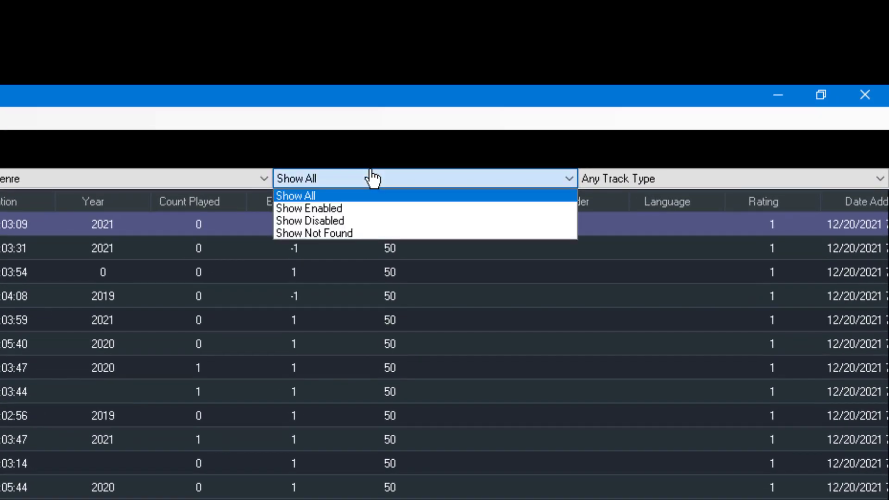
pyautogui.click(336, 209)
pyautogui.click(333, 179)
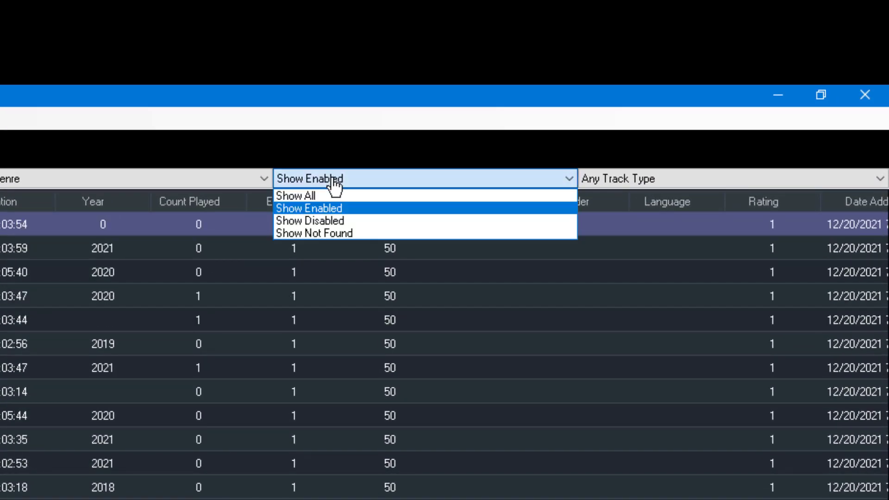
pyautogui.click(329, 219)
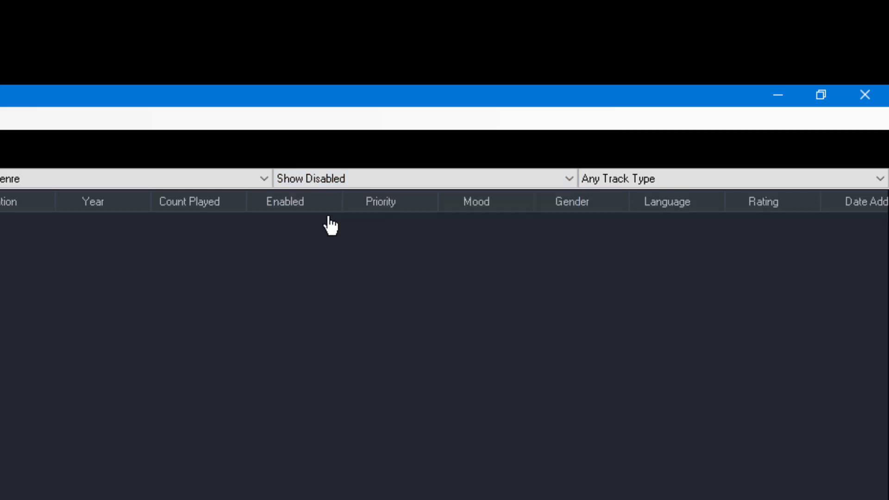
pyautogui.click(338, 179)
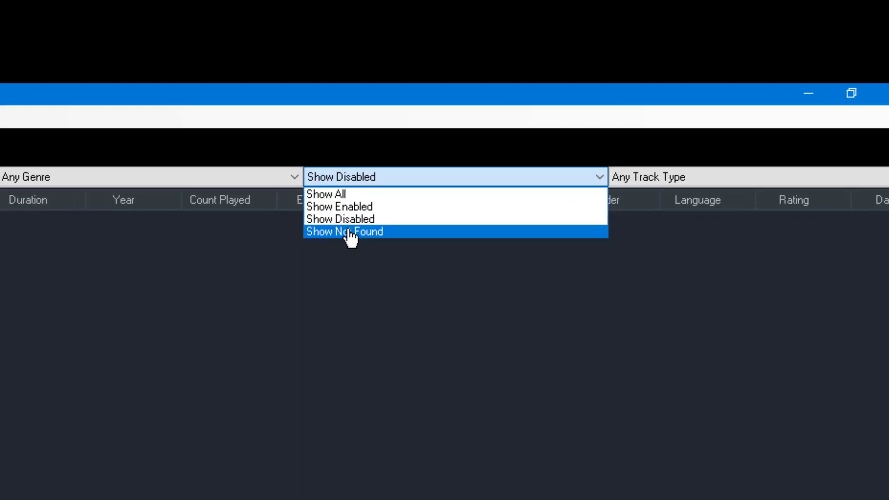
pyautogui.click(349, 231)
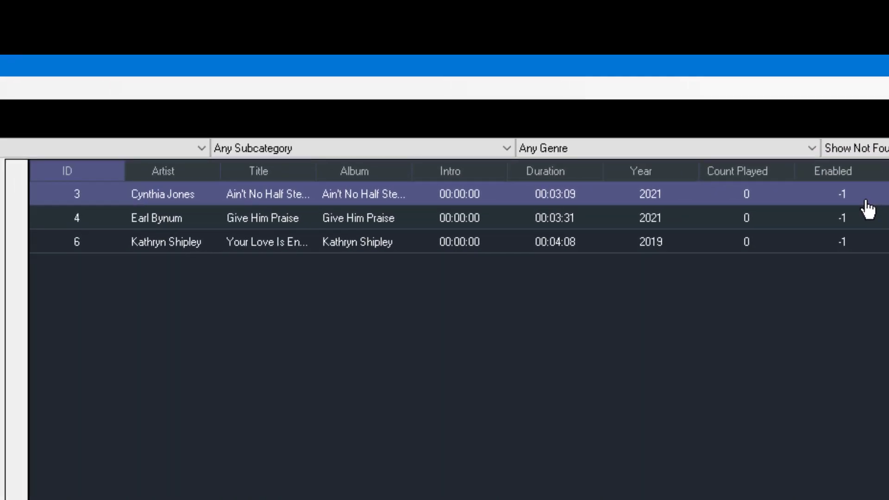
pyautogui.click(188, 246)
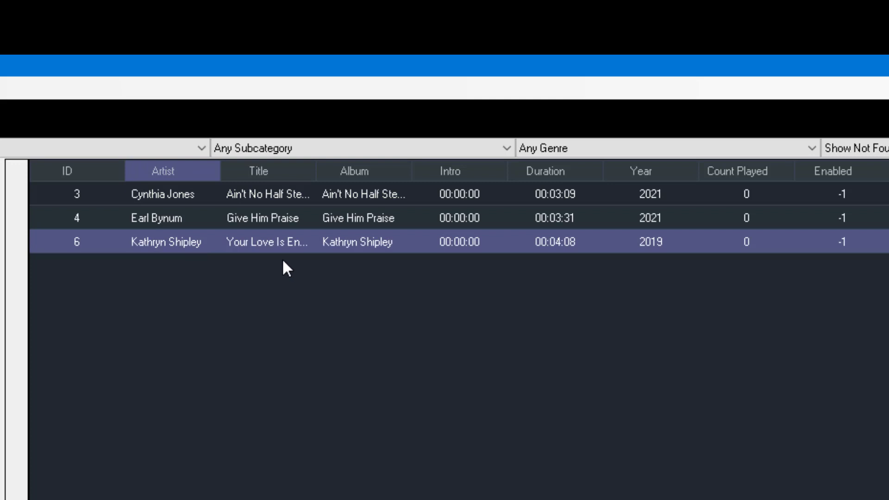
pyautogui.click(162, 215)
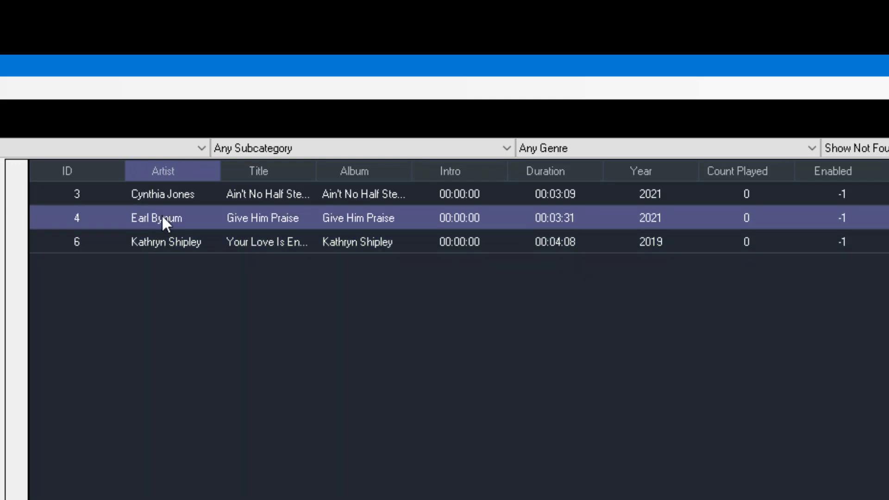
pyautogui.rightClick(162, 216)
pyautogui.click(210, 254)
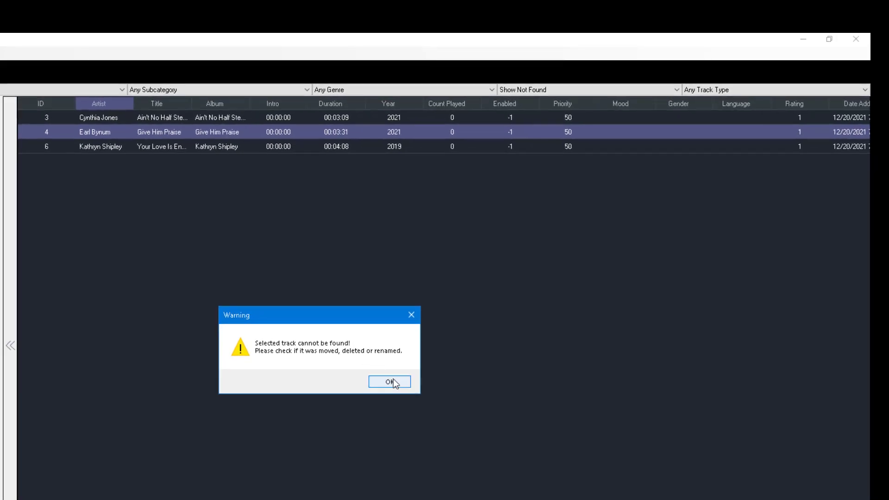
pyautogui.click(388, 382)
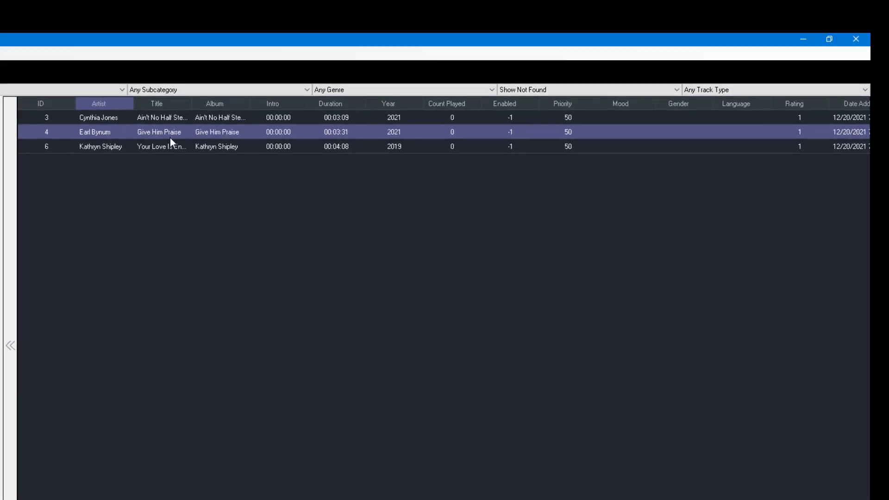
pyautogui.click(115, 117)
pyautogui.rightClick(115, 117)
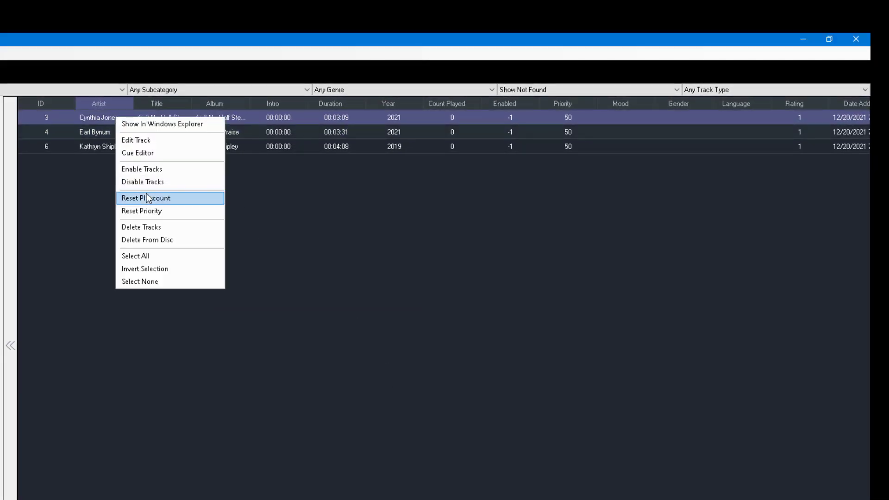
pyautogui.click(147, 140)
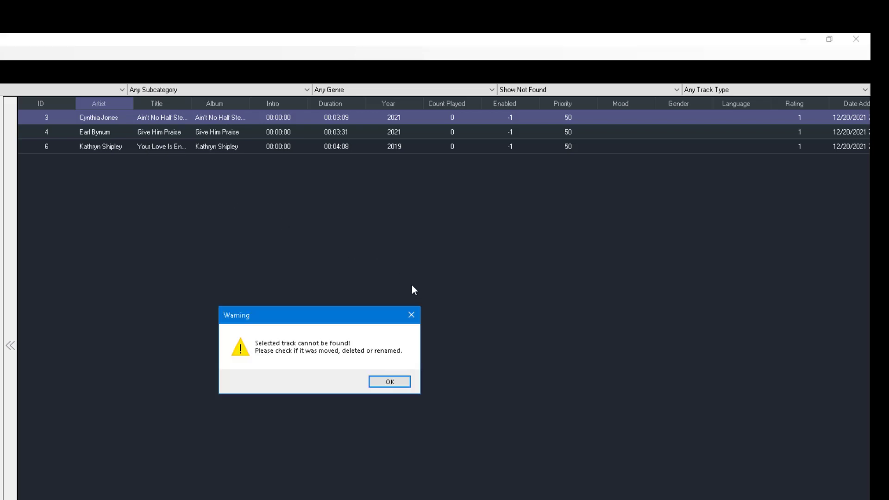
pyautogui.click(391, 382)
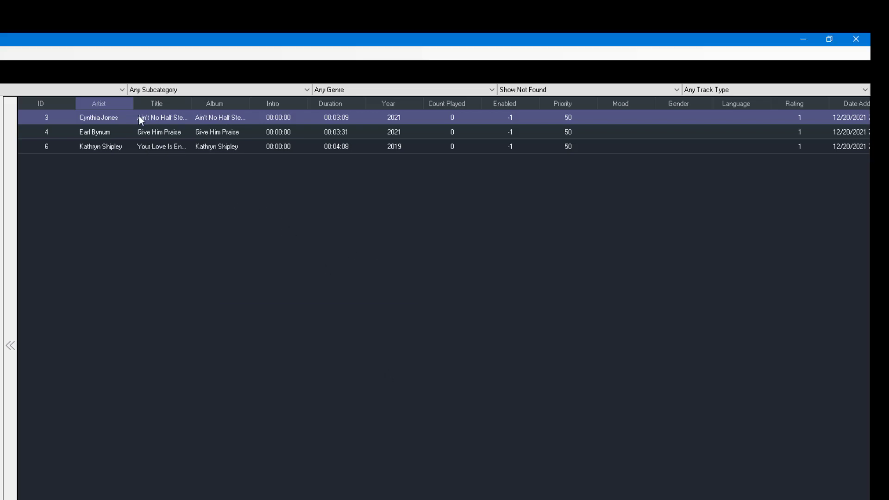
pyautogui.click(109, 148)
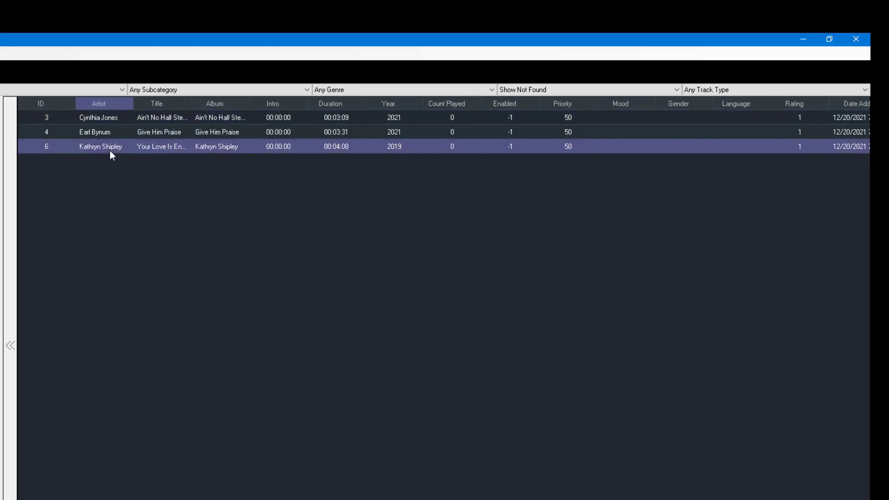
pyautogui.rightClick(110, 150)
pyautogui.click(139, 175)
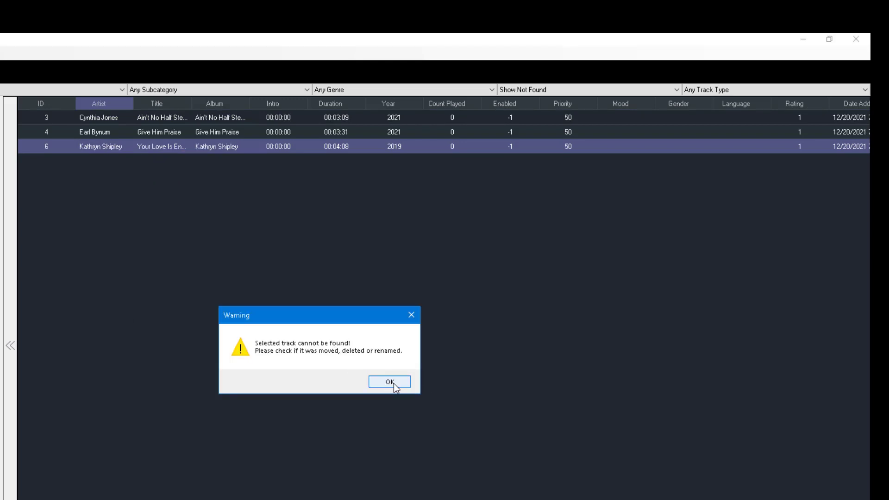
pyautogui.click(395, 383)
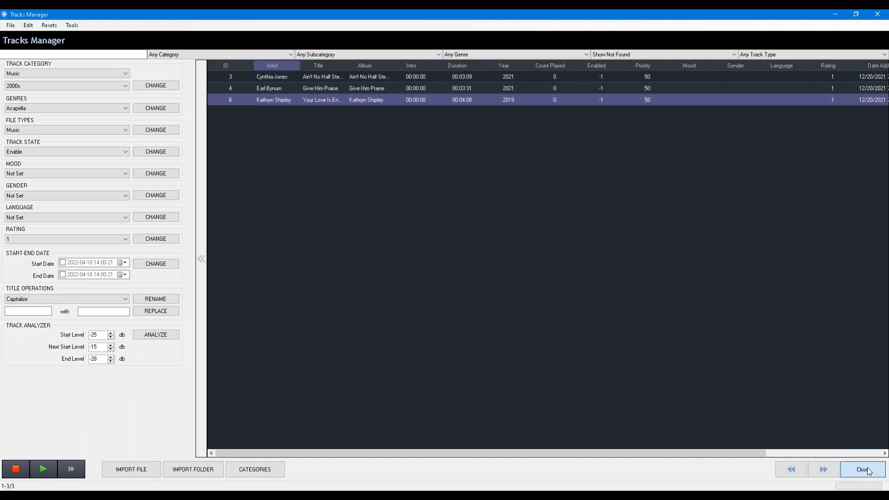
# Close the Tracks Manager and restore the 0 - BDS File Explorer window.
pyautogui.click(863, 469)
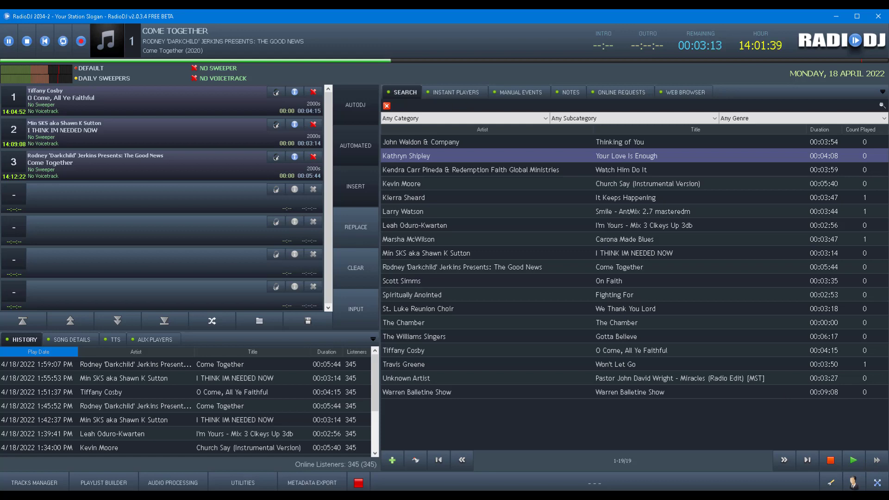
pyautogui.click(273, 496)
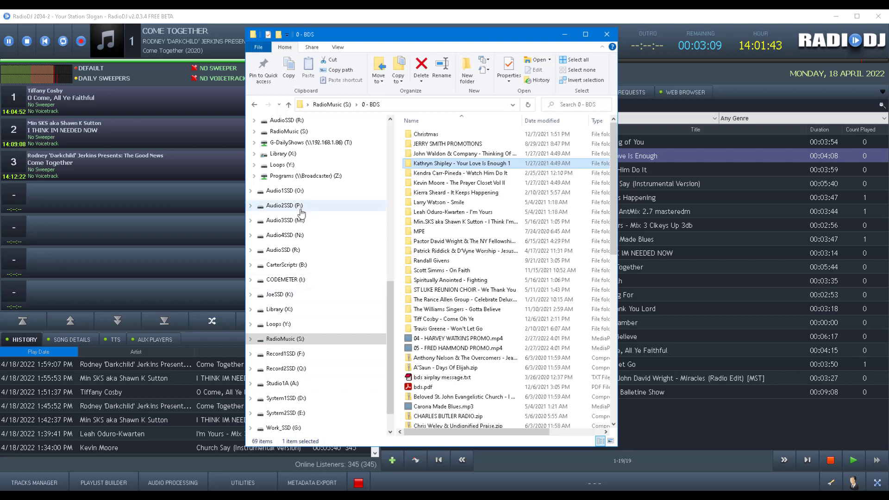
# Browse to E:\RADIODJ\RadioDJv2034-2 in File Explorer, then ask RadioDJ to quit.
pyautogui.scroll(10, 308, 207)
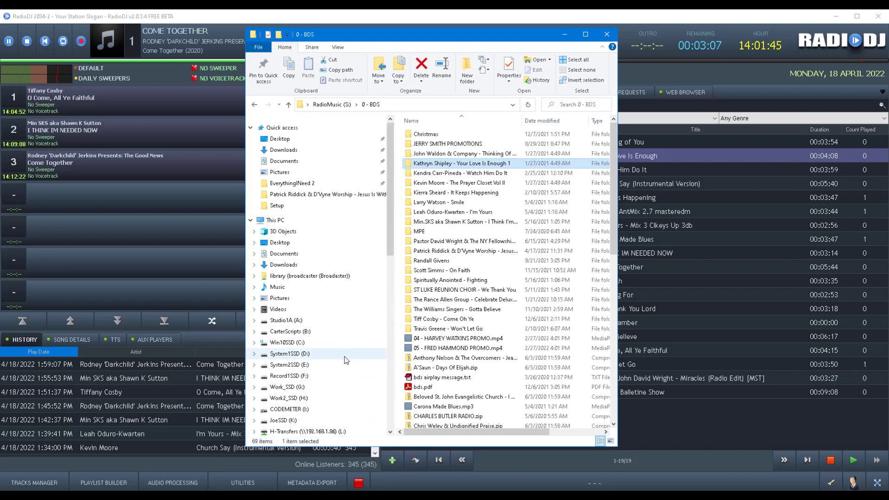
pyautogui.click(303, 366)
pyautogui.scroll(-2, 441, 274)
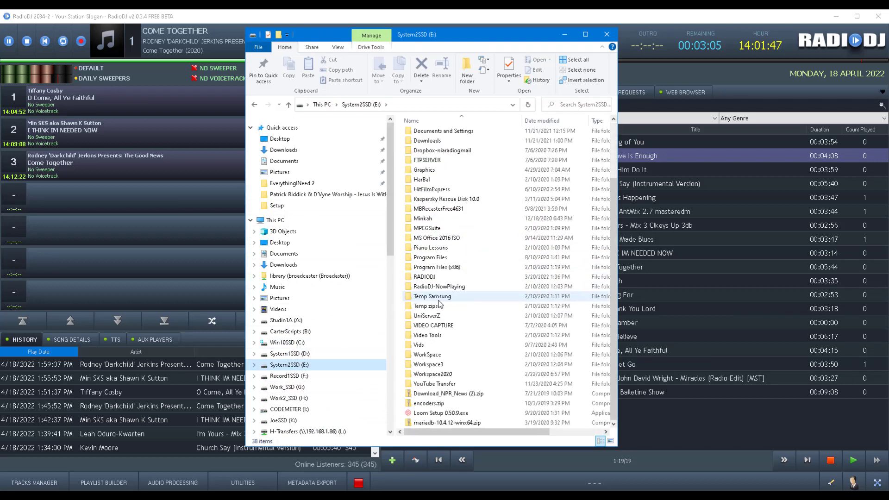
pyautogui.doubleClick(433, 279)
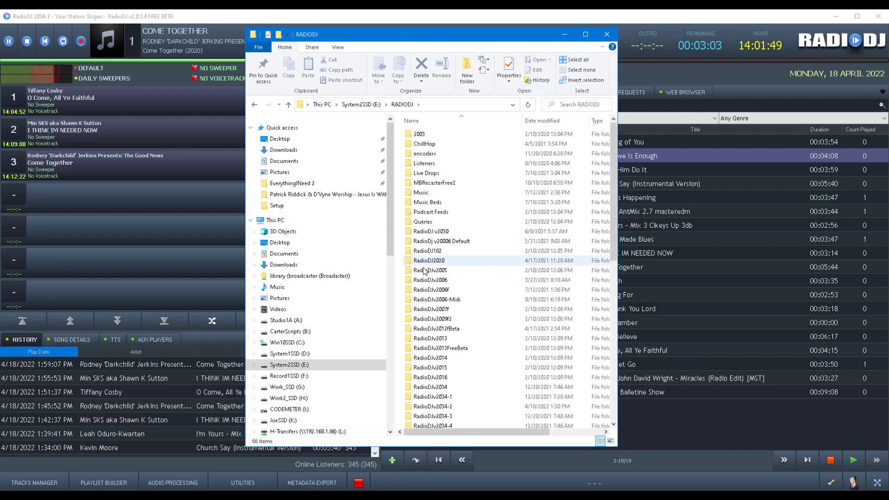
pyautogui.scroll(-2, 467, 296)
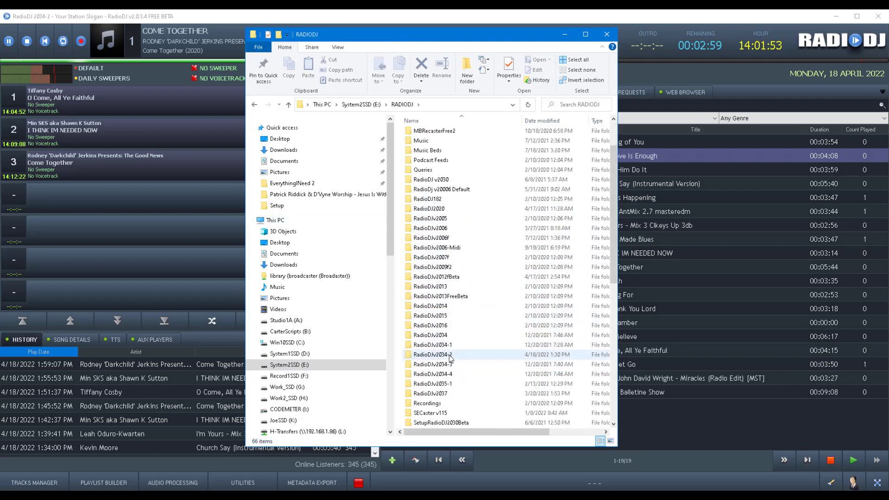
pyautogui.doubleClick(432, 354)
pyautogui.scroll(-3, 455, 232)
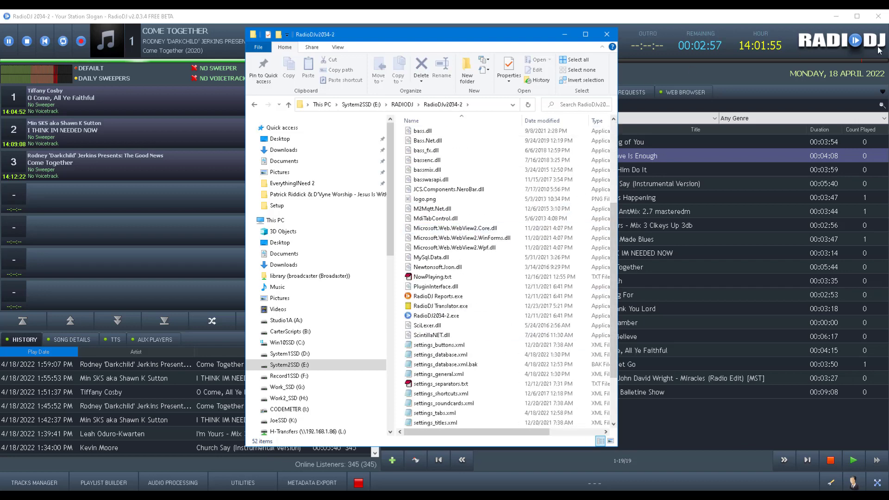
pyautogui.click(878, 16)
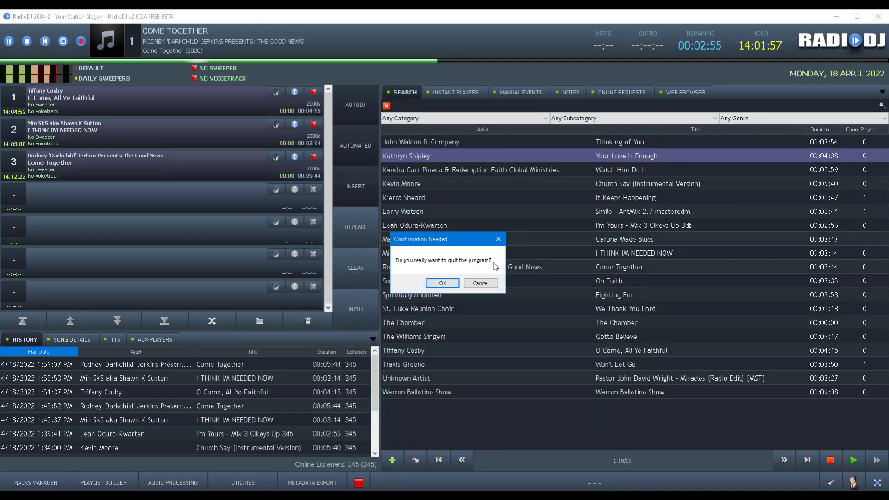
# Confirm quitting RadioDJ, close HeidiSQL without saving the query, and close Opera.
pyautogui.click(442, 283)
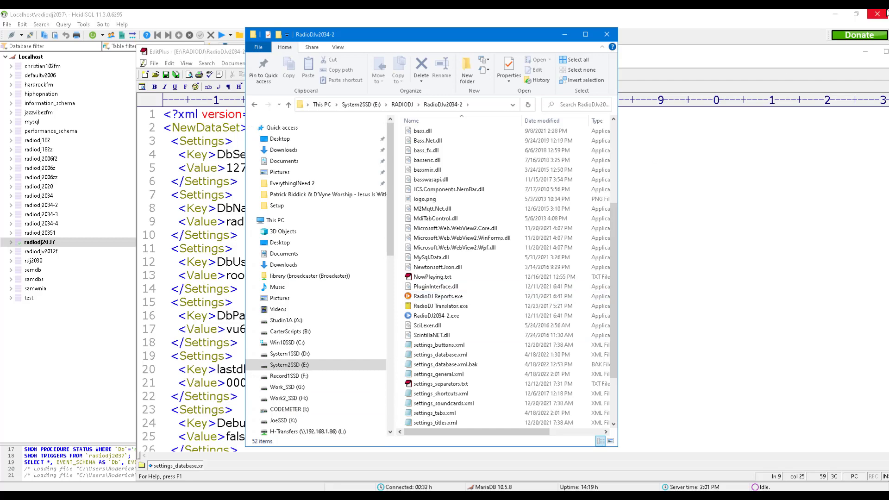
pyautogui.click(877, 14)
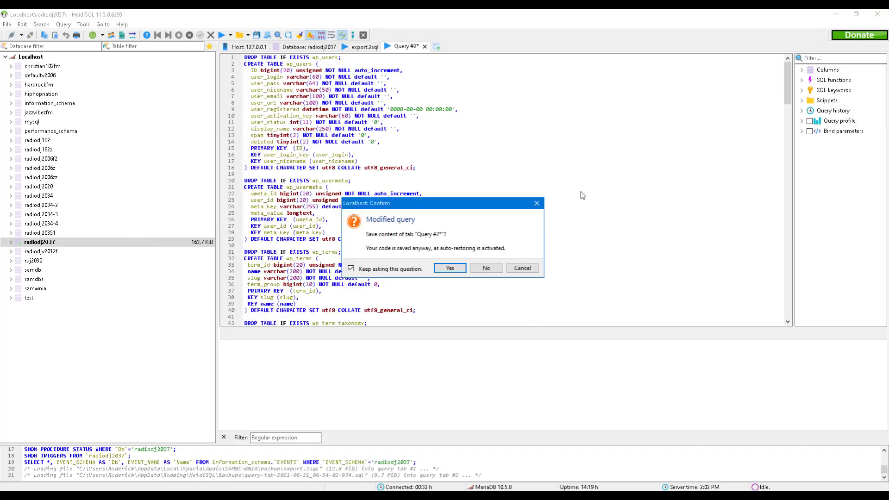
pyautogui.click(486, 267)
pyautogui.click(875, 17)
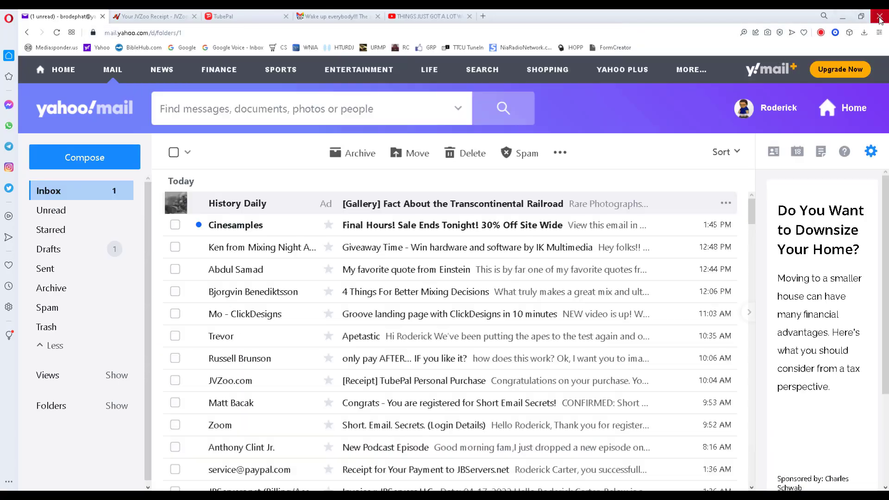
# Close the settings_database.xml file in EditPlus.
pyautogui.click(828, 60)
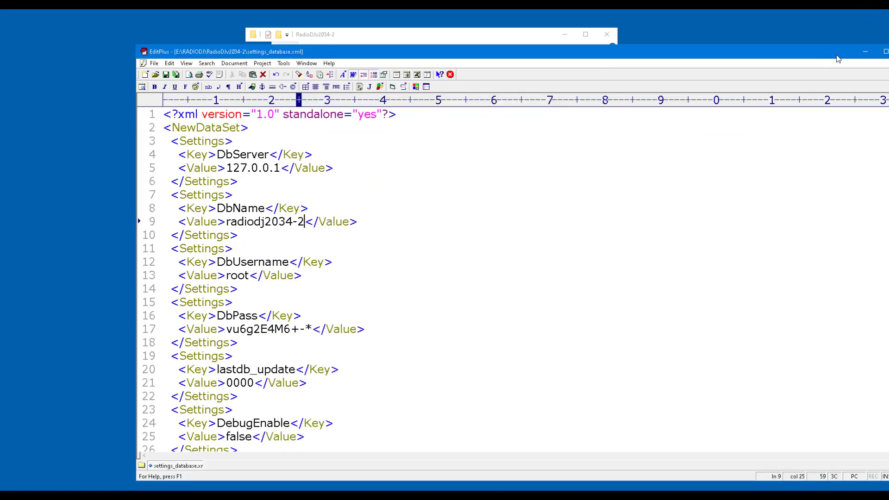
pyautogui.moveTo(829, 58); pyautogui.dragTo(700, 79)
pyautogui.click(772, 83)
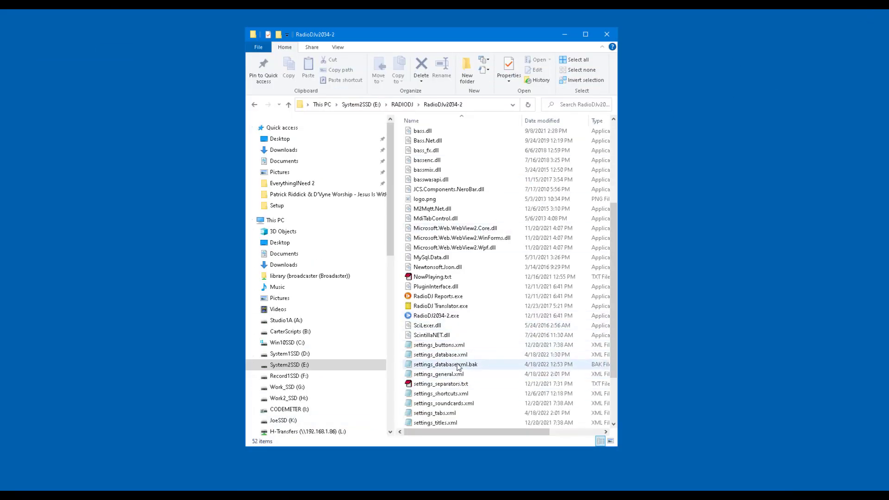
# Open the Setup folder in RadioDJv2034-2 and run Database Setup.exe.
pyautogui.scroll(5, 447, 361)
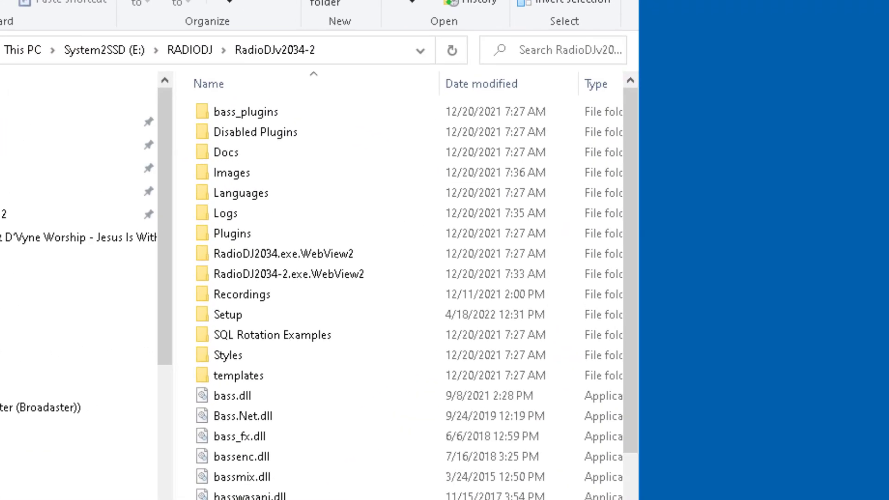
pyautogui.click(276, 295)
pyautogui.doubleClick(223, 318)
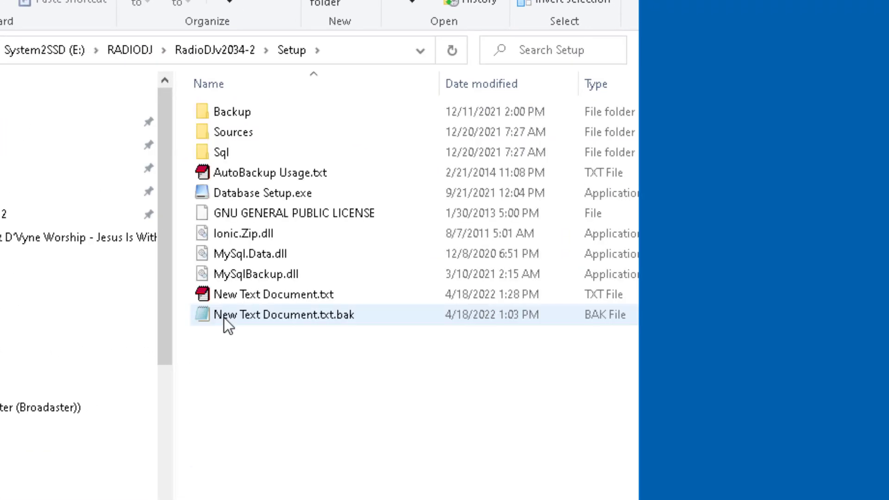
pyautogui.doubleClick(234, 192)
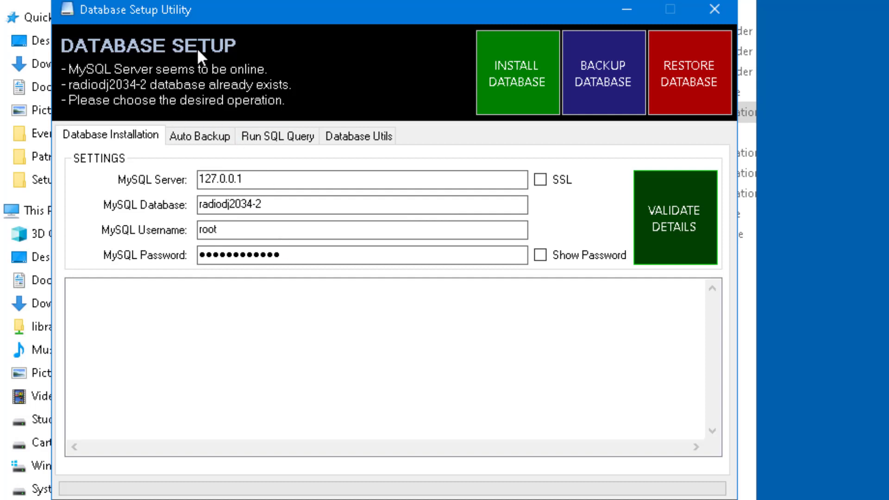
# Change the MySQL server from 127.0.0.1 to 192.168.1.86:4506.
pyautogui.doubleClick(261, 179)
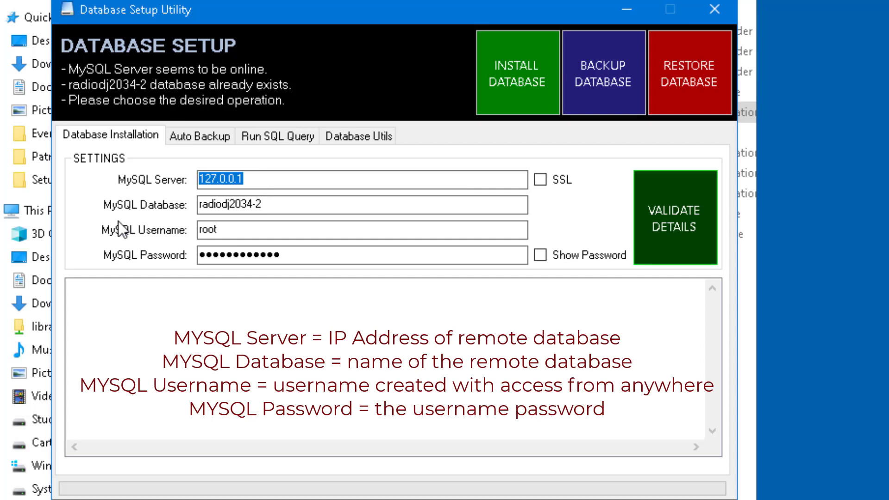
pyautogui.write('192')
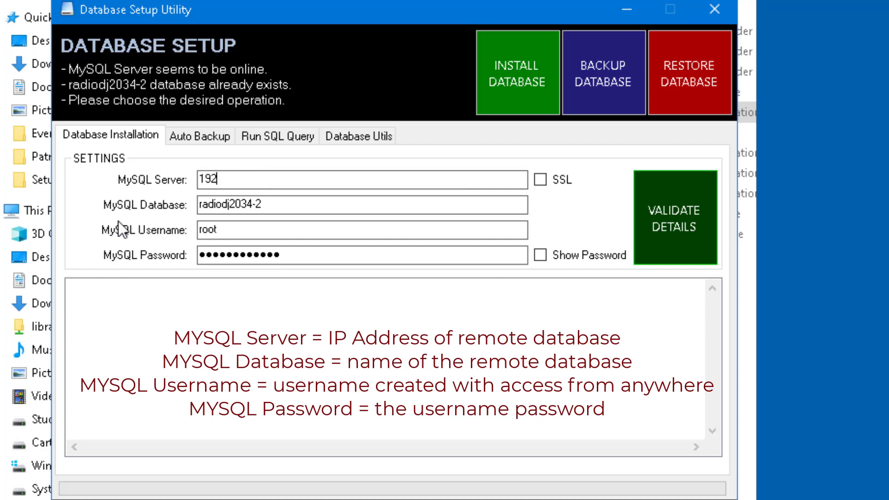
pyautogui.write('.168.1.86')
pyautogui.write(':45')
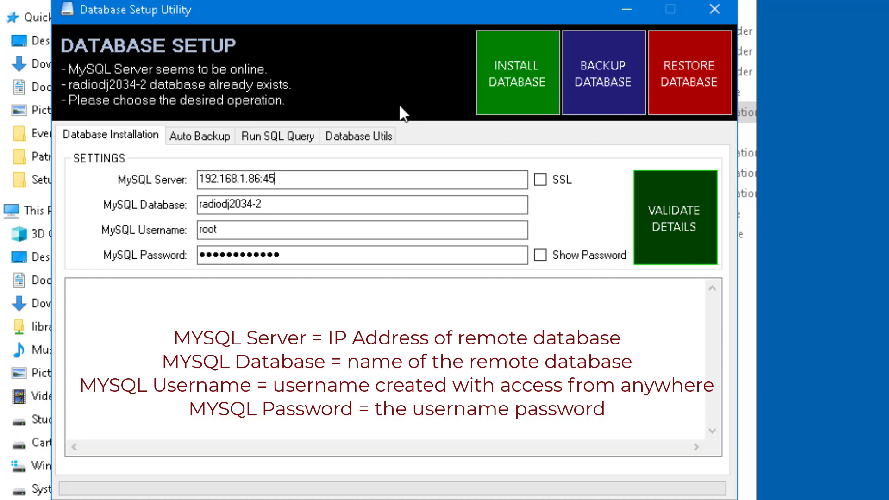
pyautogui.press('BackSpace')
pyautogui.press('BackSpace')
pyautogui.press('BackSpace')
pyautogui.write(':4506')
# Replace database radiodj2034-2 with test1 and enter a new password.
pyautogui.moveTo(284, 202); pyautogui.dragTo(81, 250)
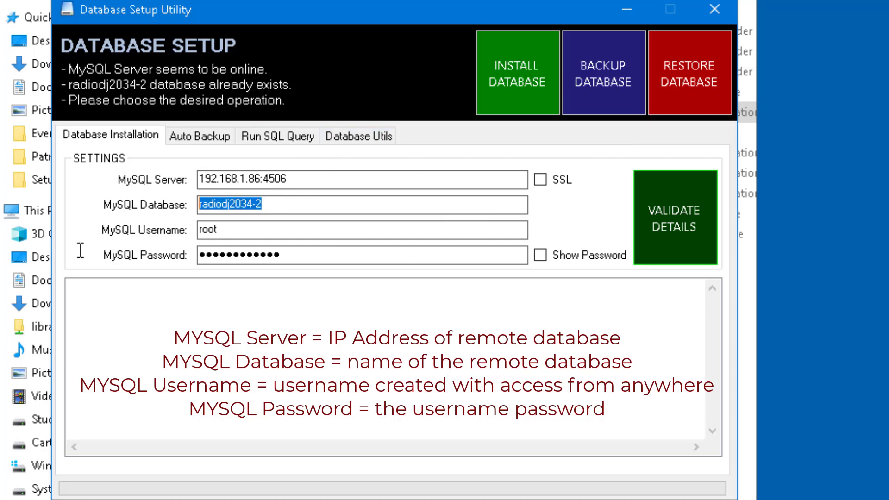
pyautogui.write('test1')
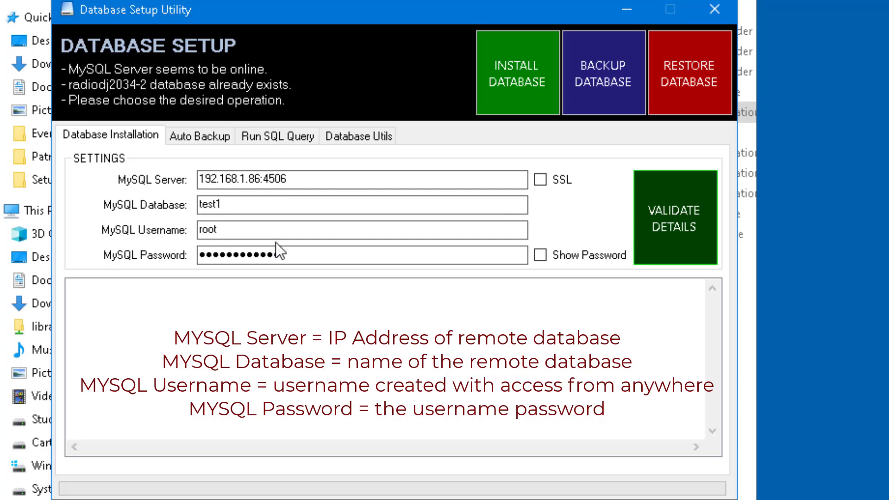
pyautogui.moveTo(280, 254); pyautogui.dragTo(57, 303)
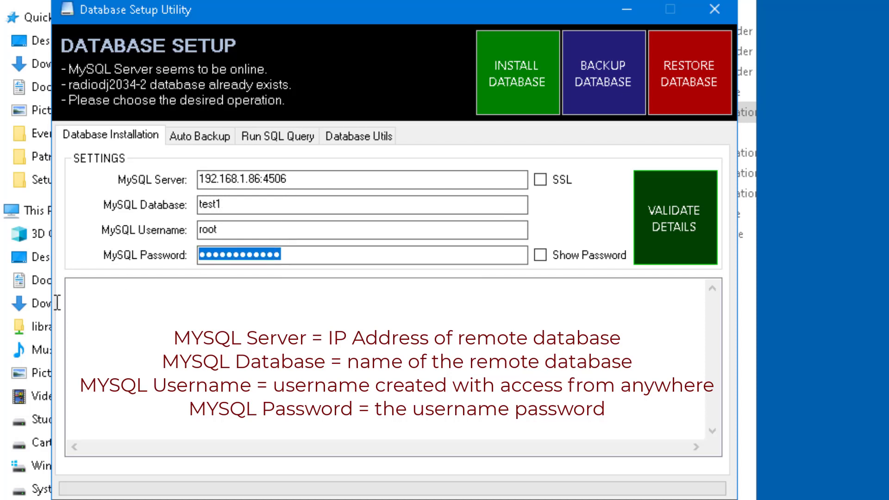
pyautogui.write('••••••')
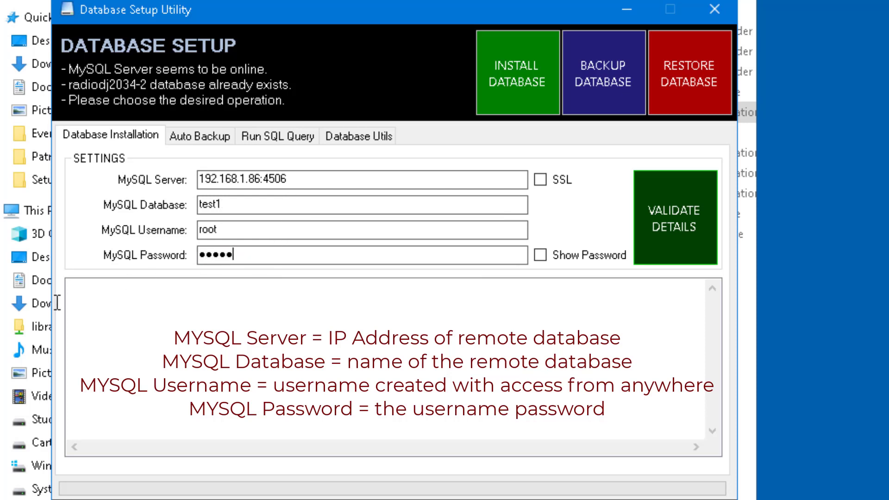
pyautogui.write('•••••••')
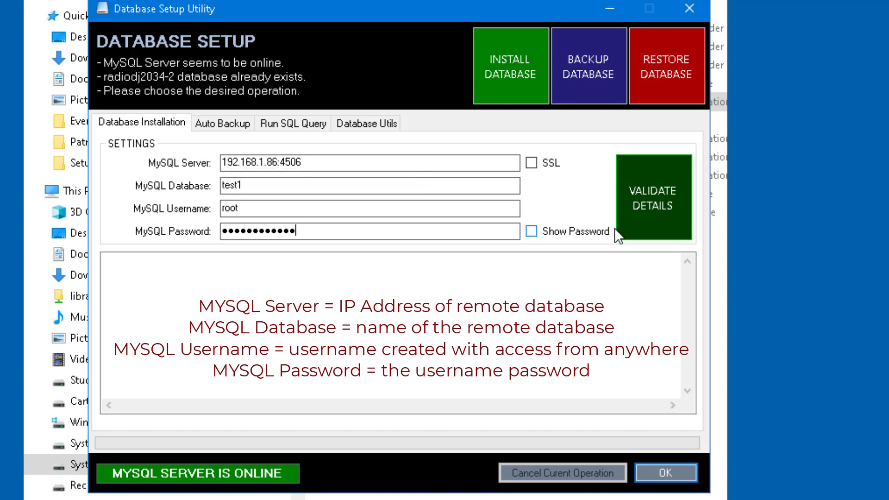
# Validate the connection details, change the username from root to test, and retry.
pyautogui.click(657, 193)
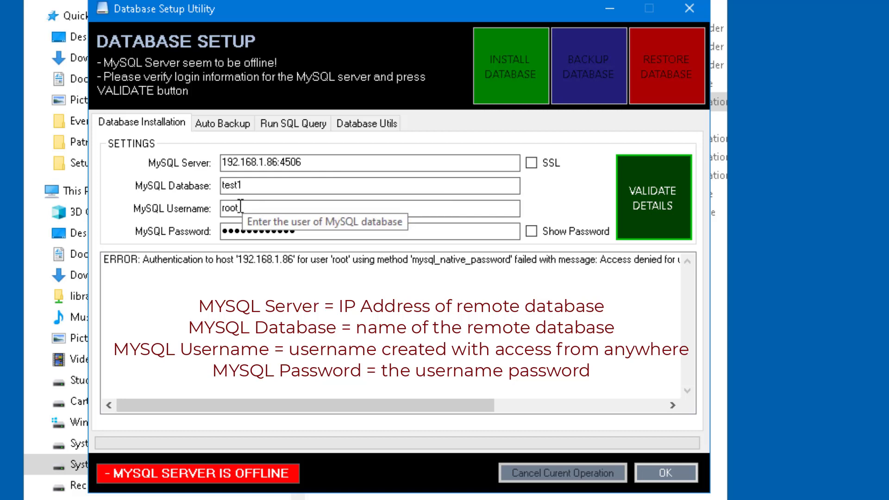
pyautogui.moveTo(240, 208); pyautogui.dragTo(125, 221)
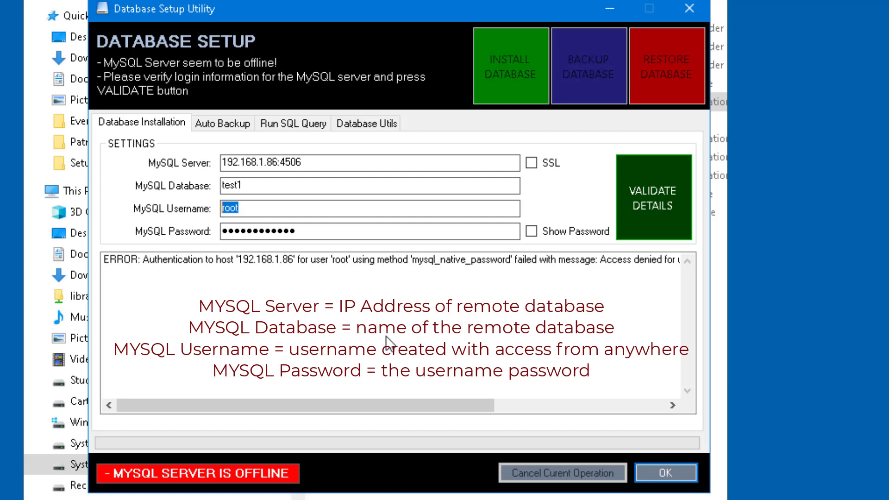
pyautogui.click(258, 204)
pyautogui.write('test')
pyautogui.click(652, 200)
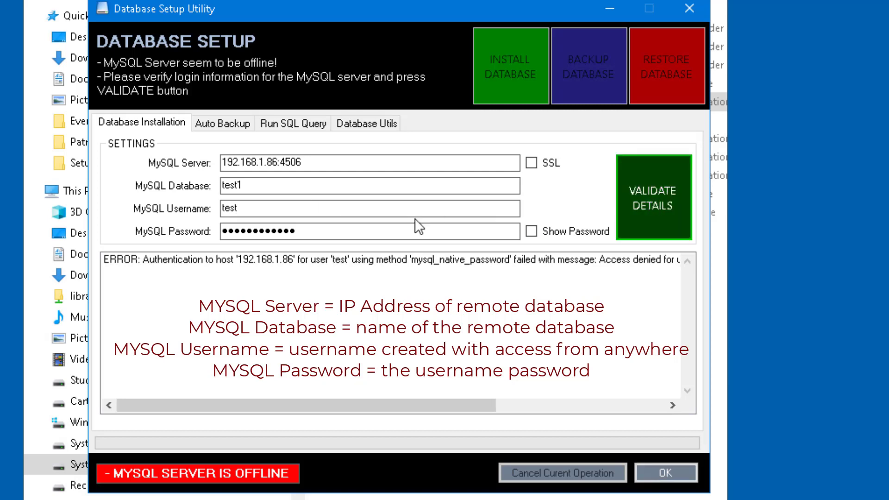
# Retype the username as 'Test' and validate until the MySQL server shows online.
pyautogui.click(349, 162)
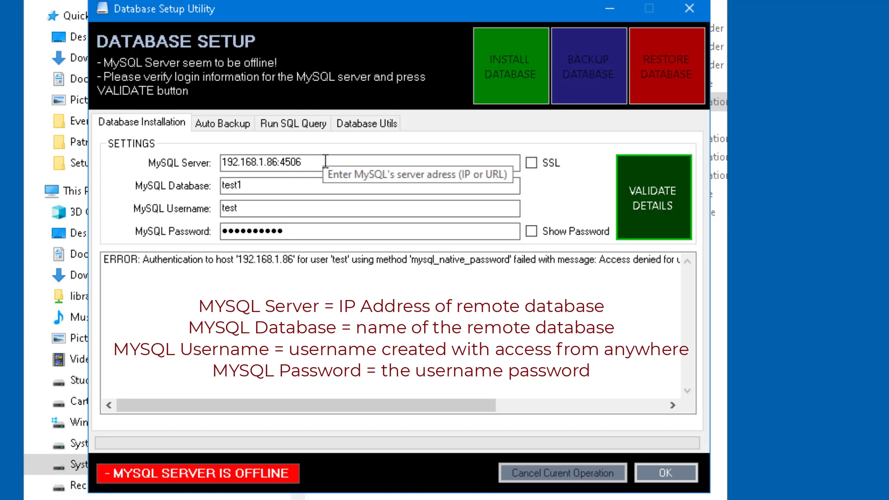
pyautogui.doubleClick(276, 209)
pyautogui.write('Test')
pyautogui.click(669, 179)
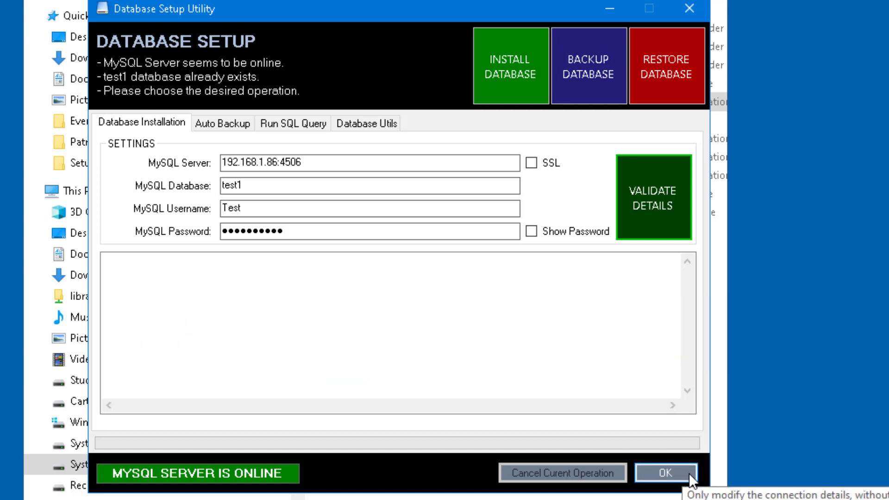
# Close Database Setup, open settings_database.xml in Notepad, and launch RadioDJ2034-2.exe.
pyautogui.click(665, 473)
pyautogui.hotkey('alt', 'Up')
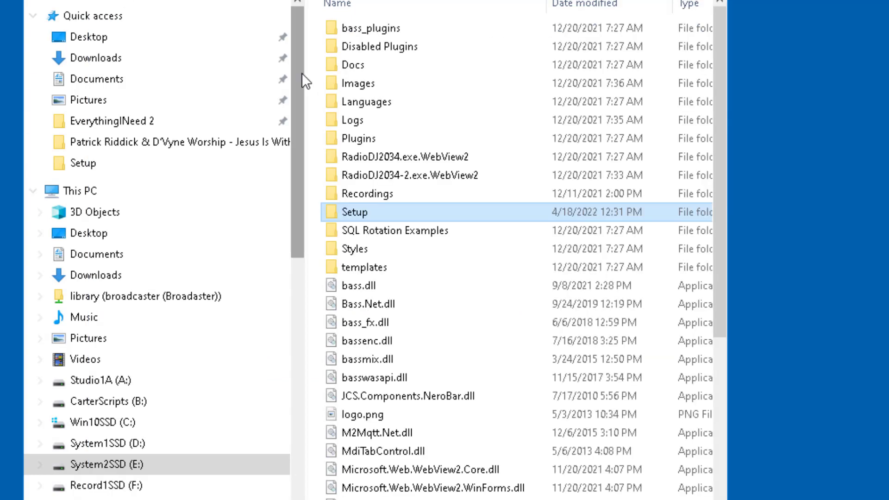
pyautogui.scroll(-4, 504, 449)
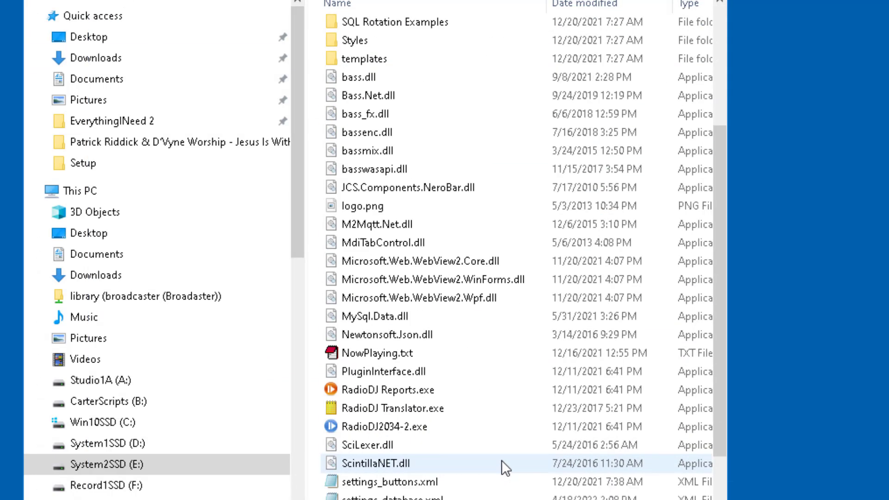
pyautogui.rightClick(423, 497)
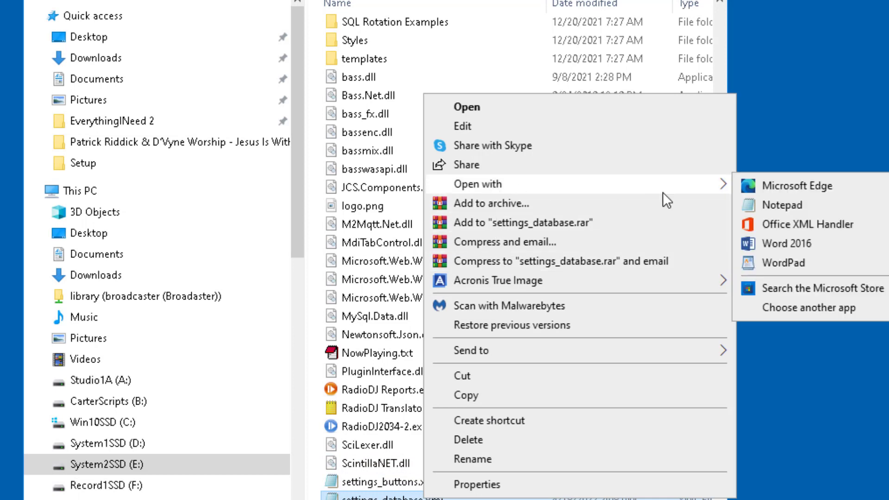
pyautogui.moveTo(716, 185)
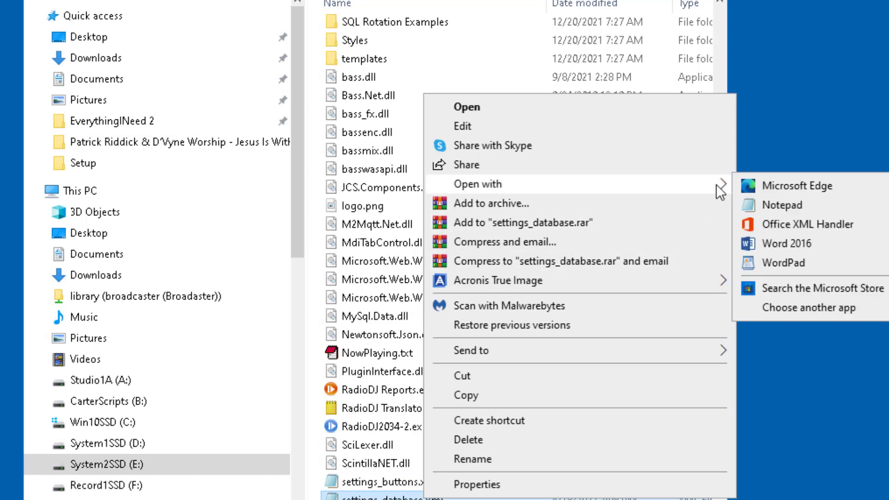
pyautogui.click(776, 207)
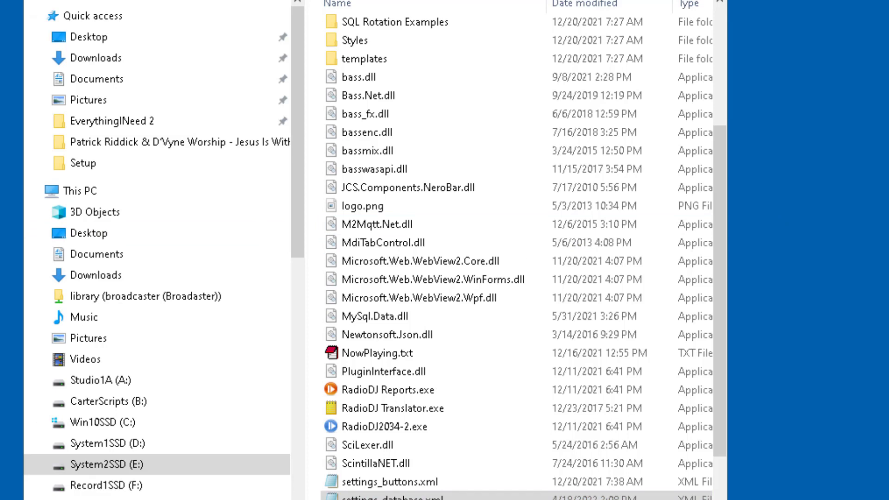
pyautogui.doubleClick(417, 427)
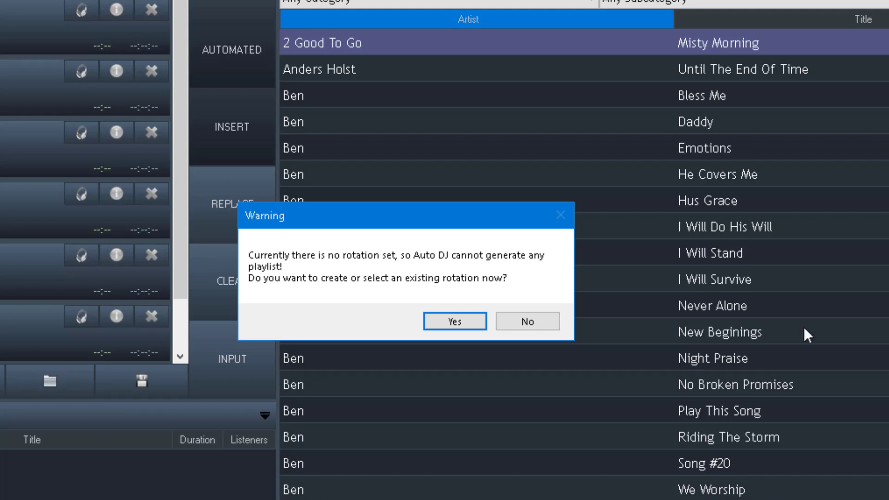
# Answer No to the missing-rotation warning and open the Tracks Manager.
pyautogui.click(518, 323)
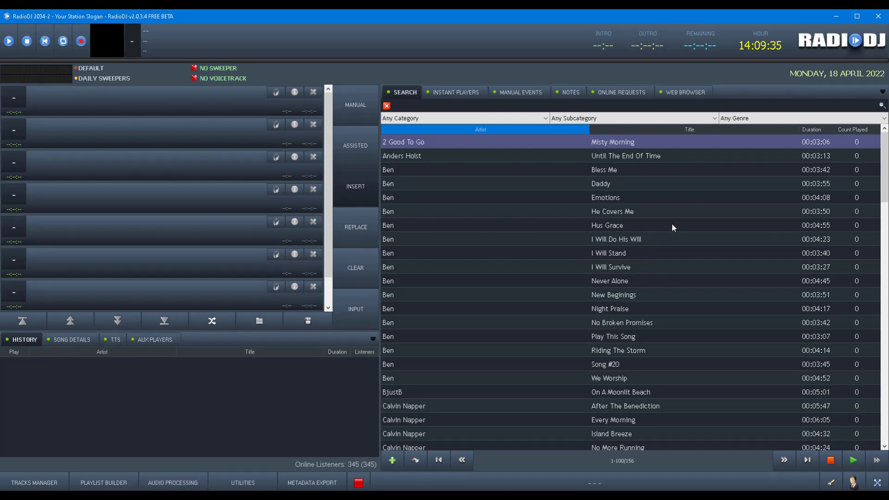
pyautogui.scroll(-15, 671, 223)
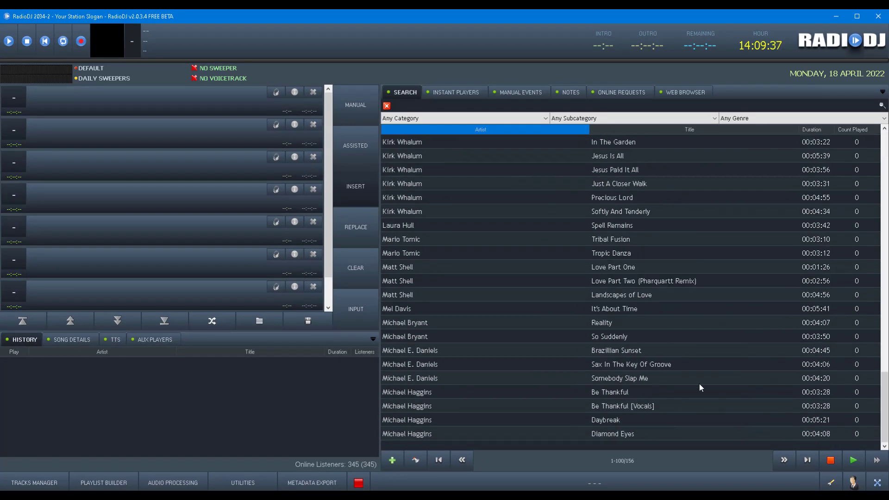
pyautogui.scroll(15, 704, 387)
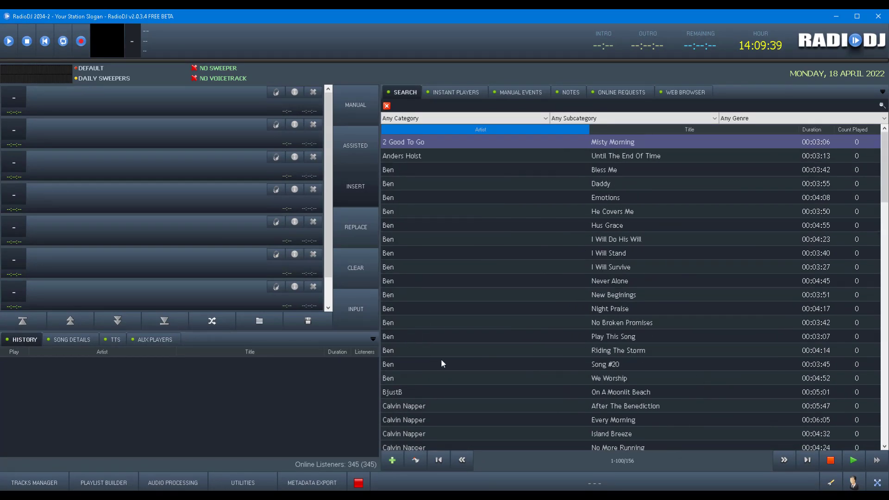
pyautogui.click(42, 482)
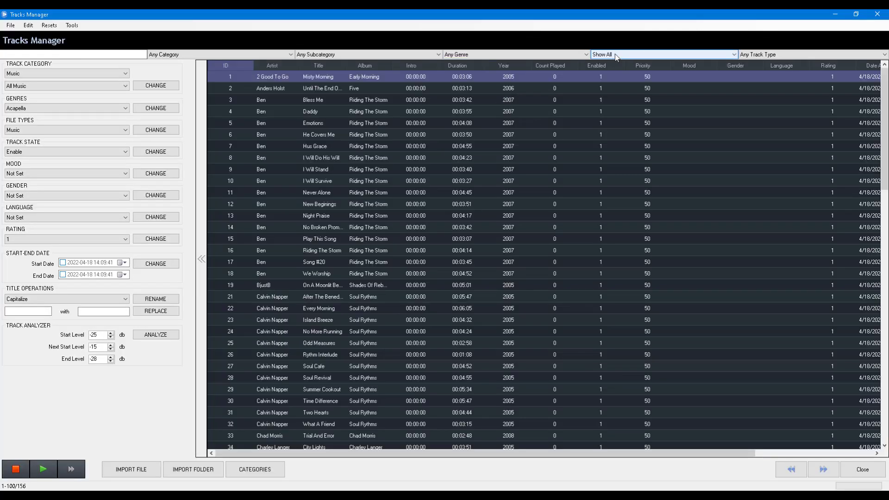
# Filter Tracks Manager to Show Not Found, see it is empty, and return to the track list.
pyautogui.click(615, 54)
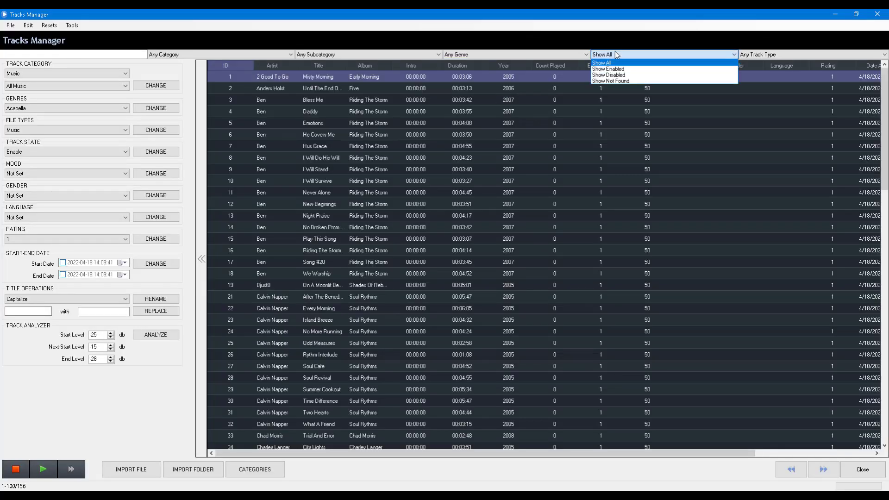
pyautogui.click(617, 81)
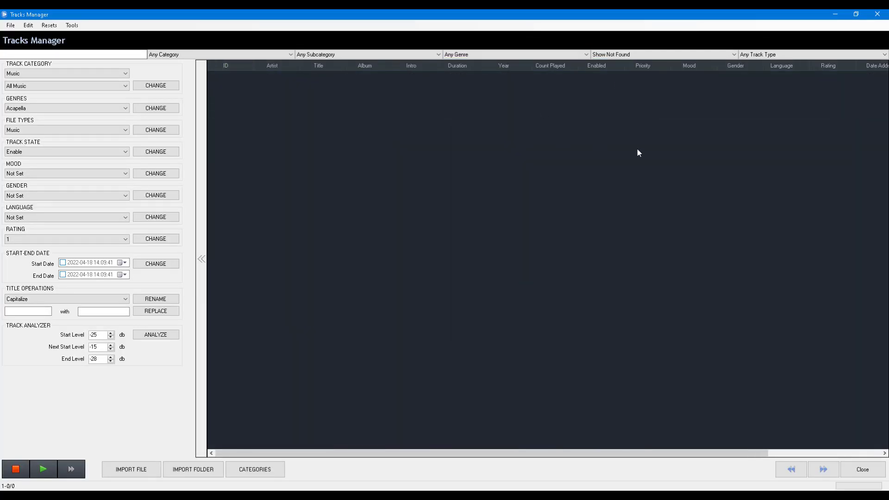
pyautogui.click(878, 473)
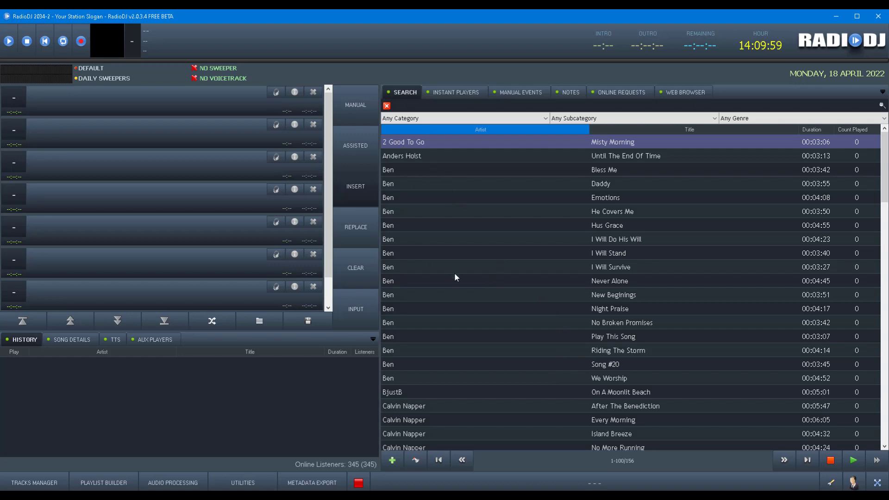
pyautogui.scroll(-18, 765, 273)
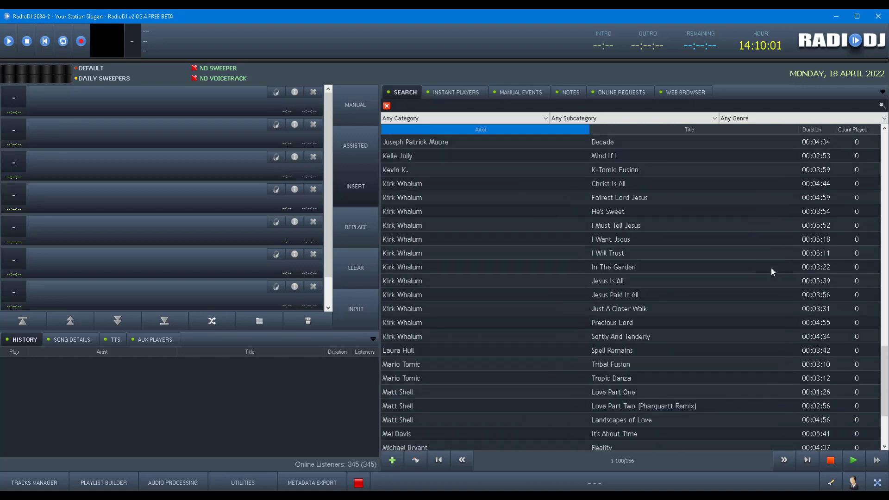
pyautogui.scroll(-3, 771, 271)
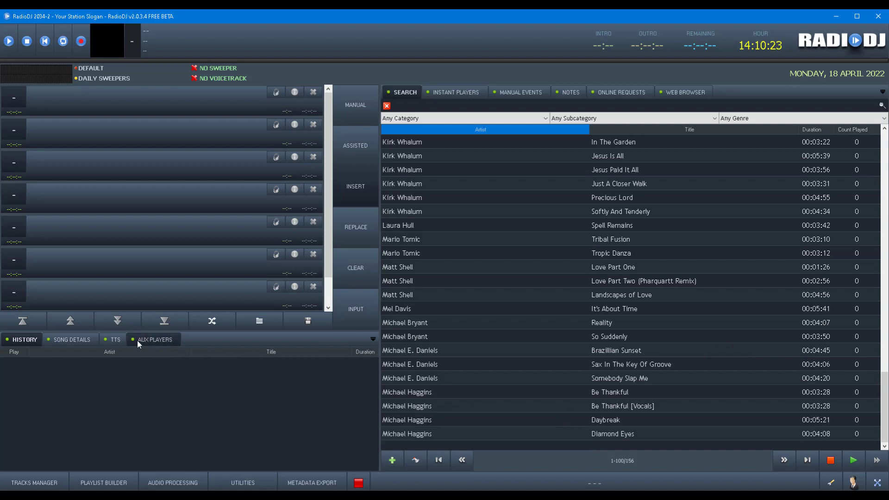
pyautogui.click(149, 342)
pyautogui.click(111, 340)
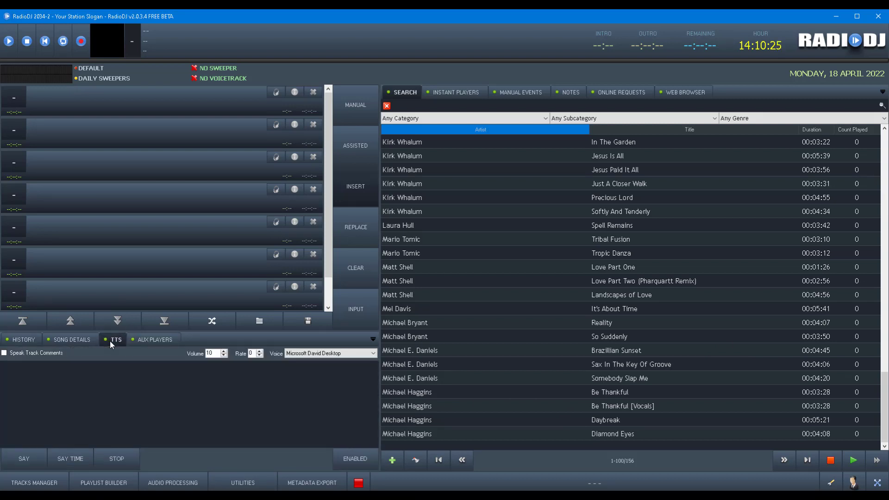
pyautogui.click(75, 340)
pyautogui.click(29, 339)
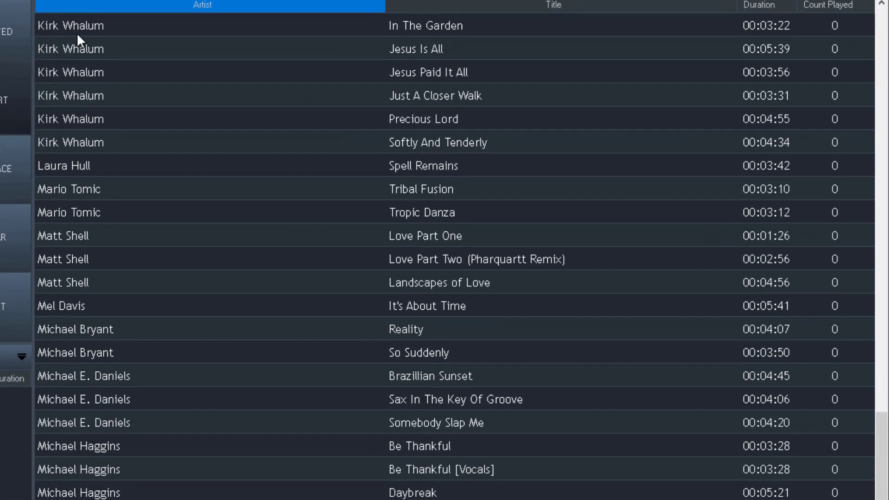
pyautogui.click(77, 34)
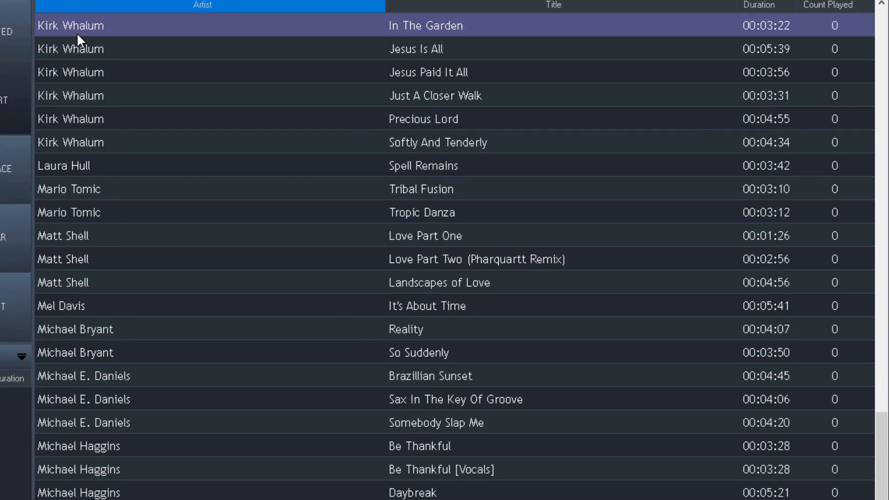
pyautogui.rightClick(77, 37)
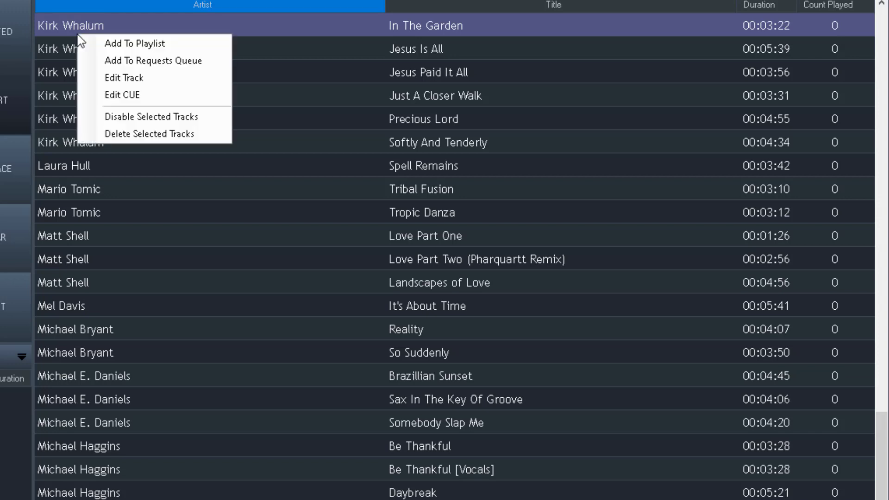
pyautogui.click(119, 78)
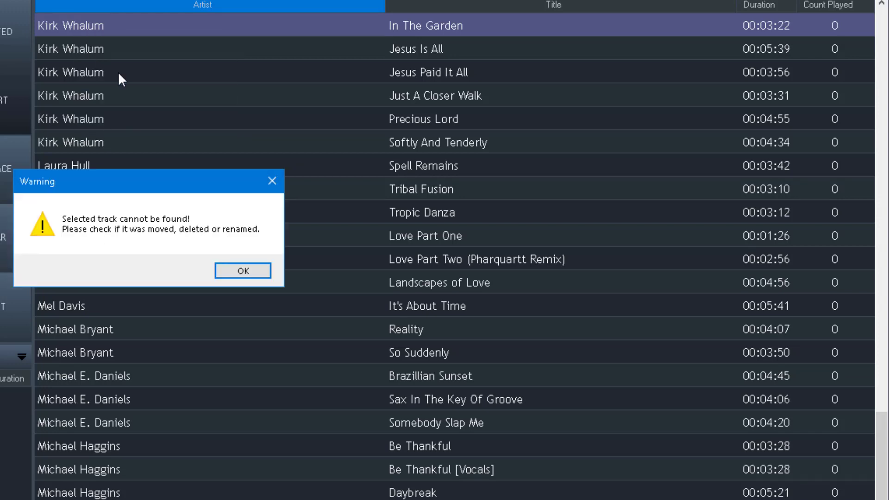
pyautogui.click(266, 271)
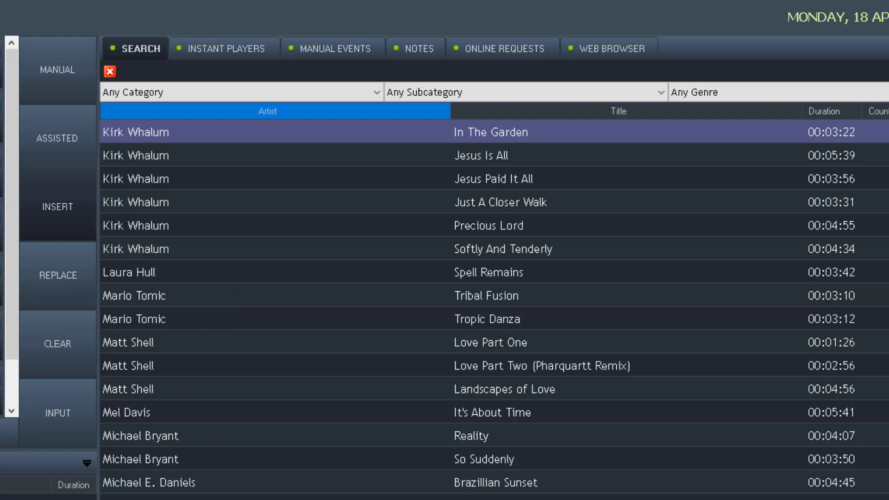
pyautogui.scroll(15, 376, 267)
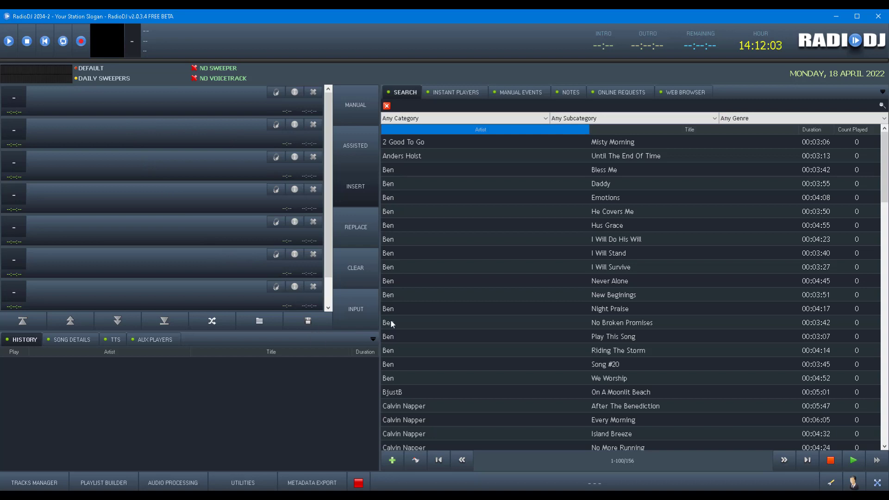
pyautogui.click(831, 483)
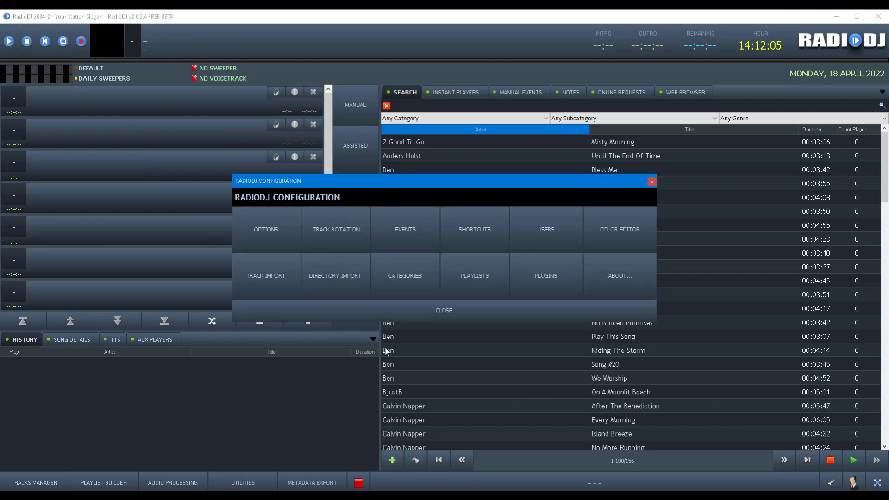
pyautogui.click(271, 233)
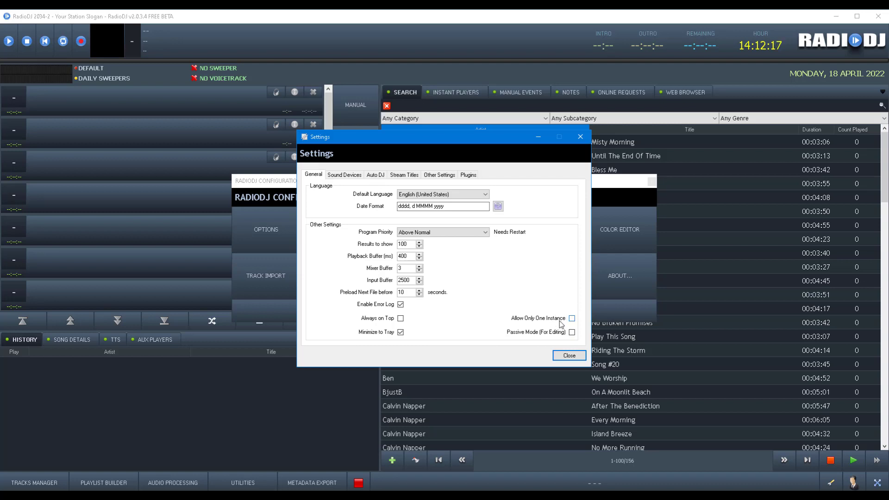
pyautogui.click(568, 357)
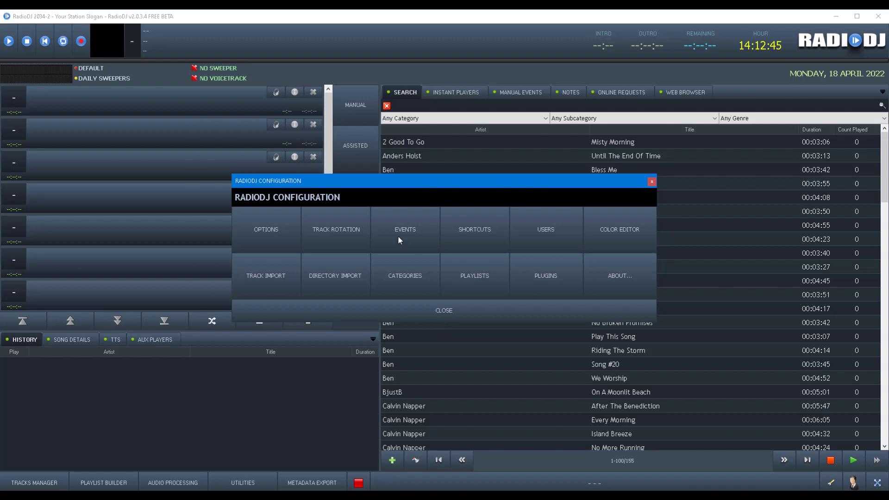
pyautogui.click(457, 315)
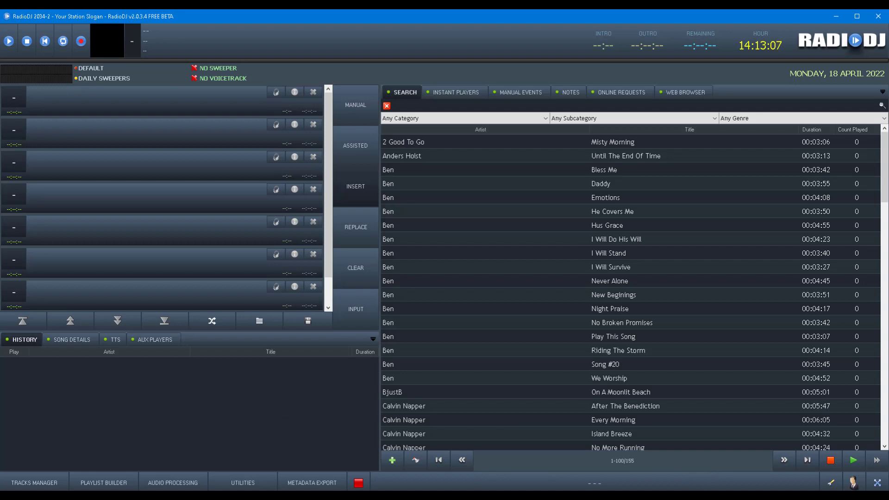
# Approve the Remote Utilities Viewer's User Account Control prompt and move the Broadcaster remote desktop over RadioDJ.
pyautogui.click(740, 498)
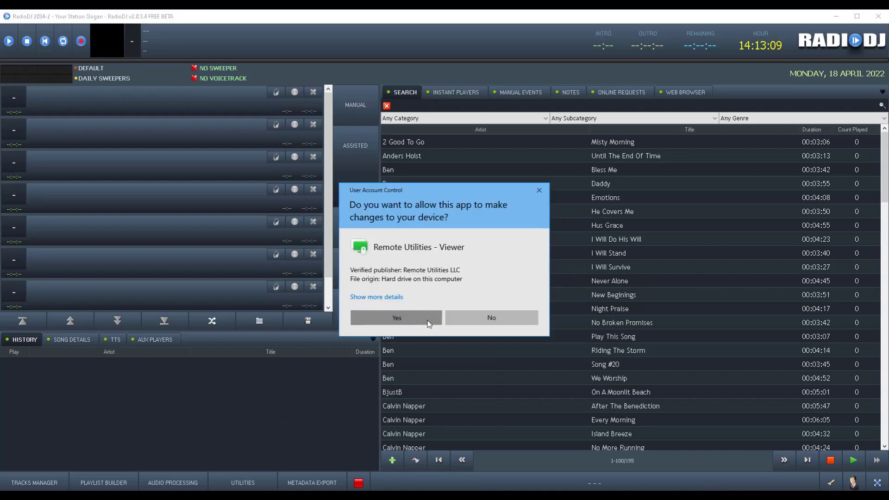
pyautogui.click(419, 319)
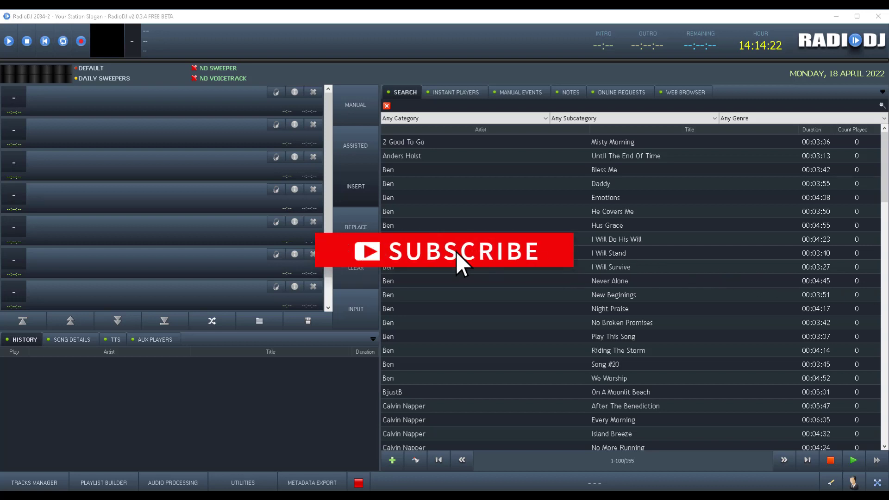
pyautogui.moveTo(0, 103); pyautogui.dragTo(299, 35)
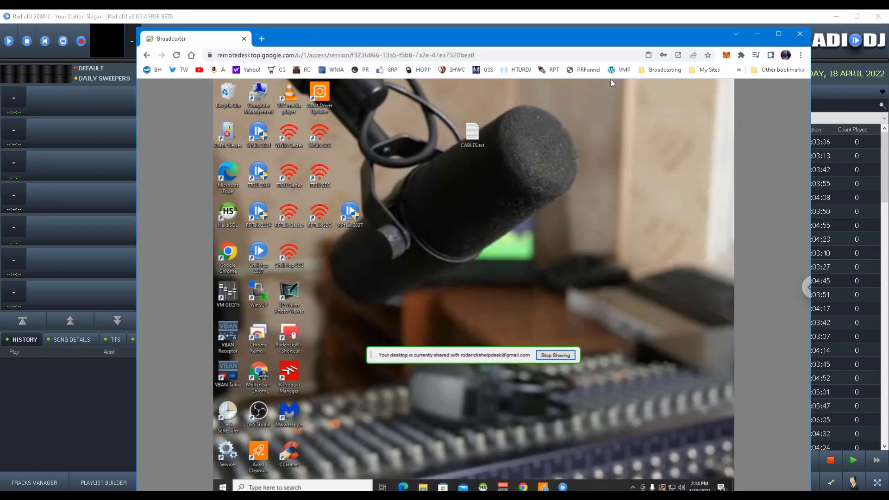
# Maximize the Chrome Remote Desktop window, view and dismiss its session options, then return to RadioDJ.
pyautogui.click(778, 33)
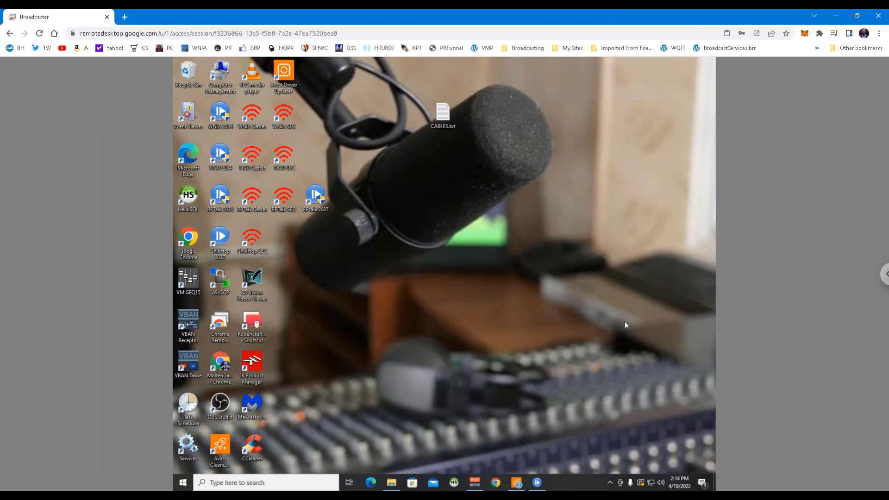
pyautogui.click(884, 274)
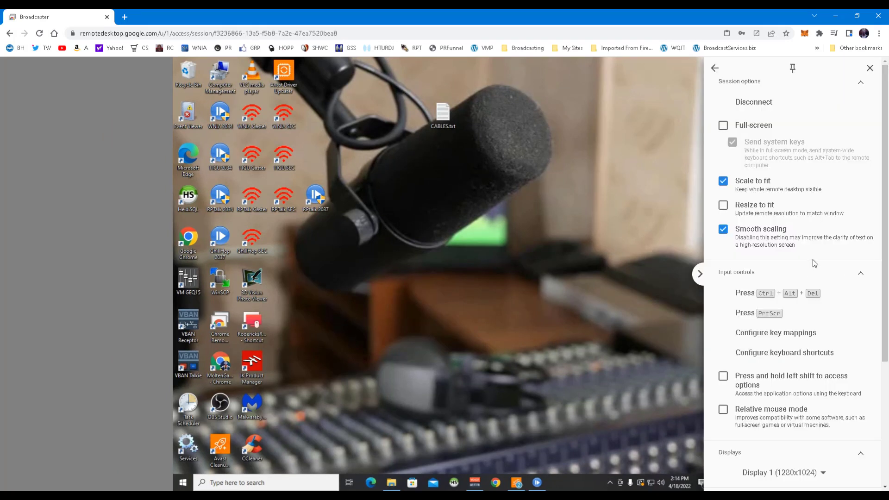
pyautogui.click(624, 424)
pyautogui.click(538, 483)
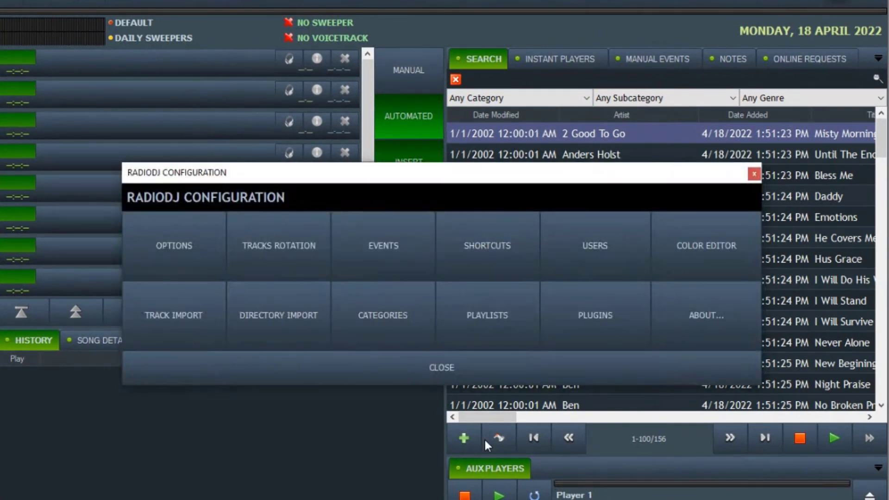
# In the Search plugin setup, exclude Album, Intro, Bpm, Original Artist, Composer, Year, Publisher, ID and Path.
pyautogui.click(604, 332)
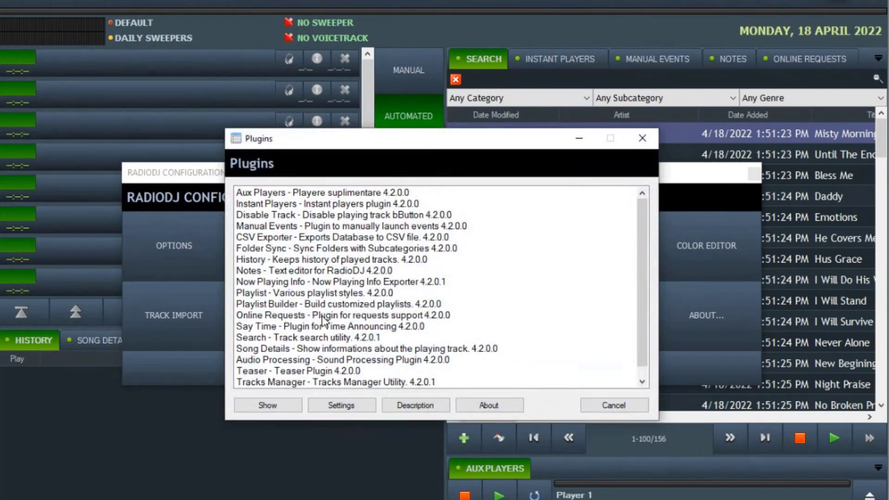
pyautogui.doubleClick(262, 340)
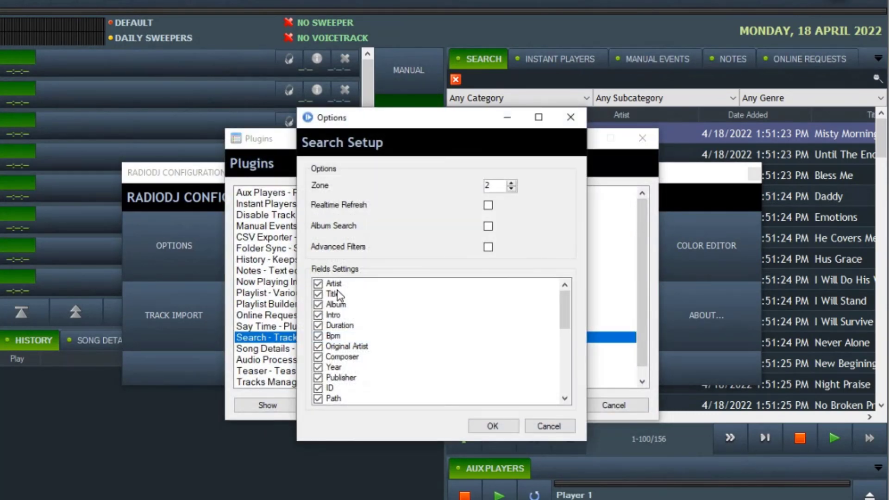
pyautogui.click(317, 304)
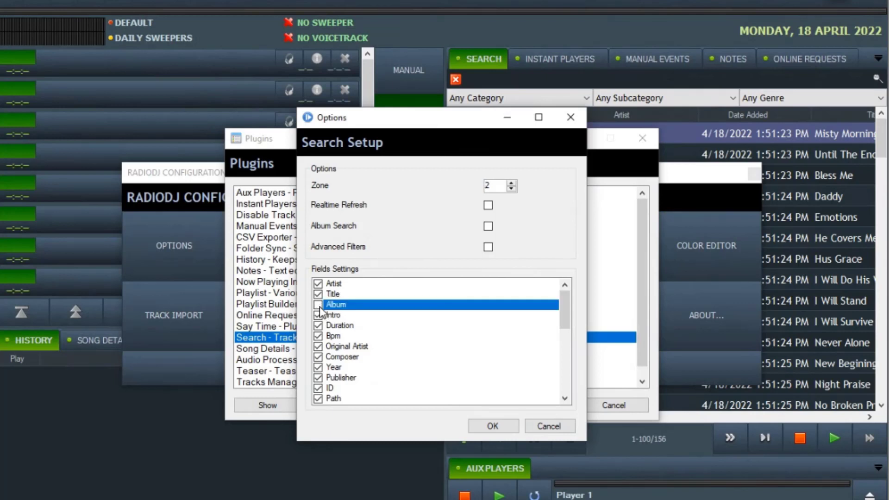
pyautogui.click(318, 314)
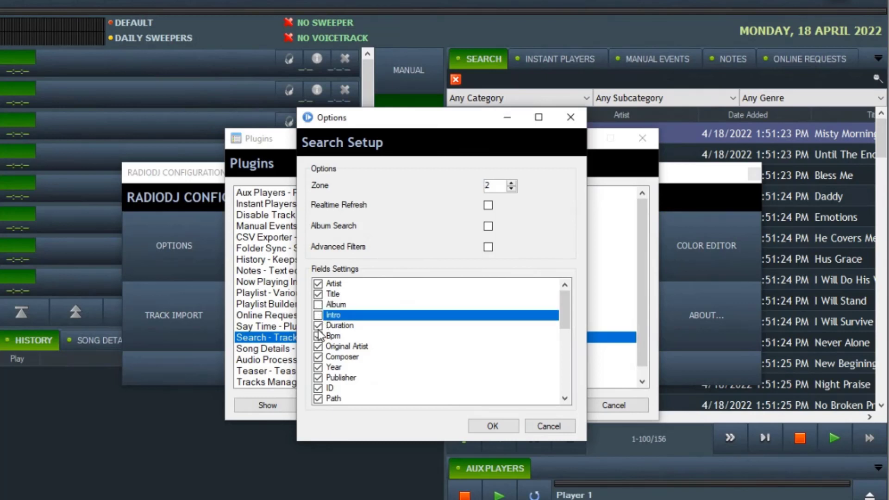
pyautogui.click(318, 335)
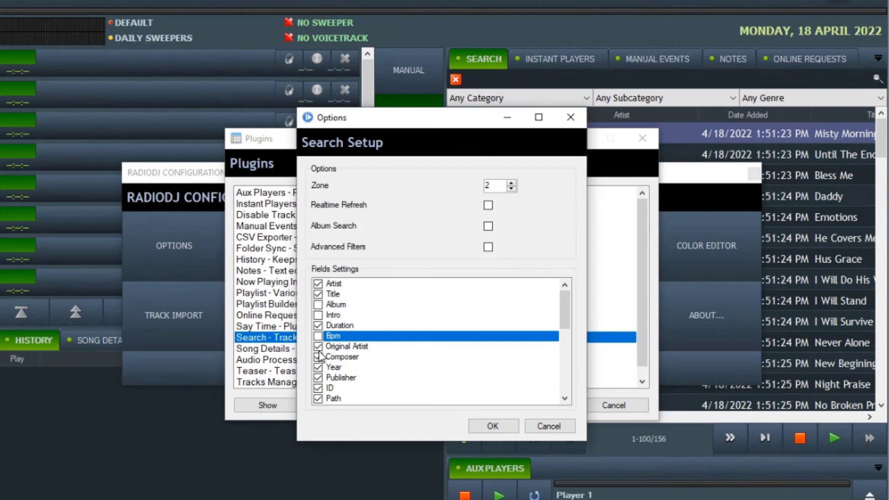
pyautogui.click(318, 346)
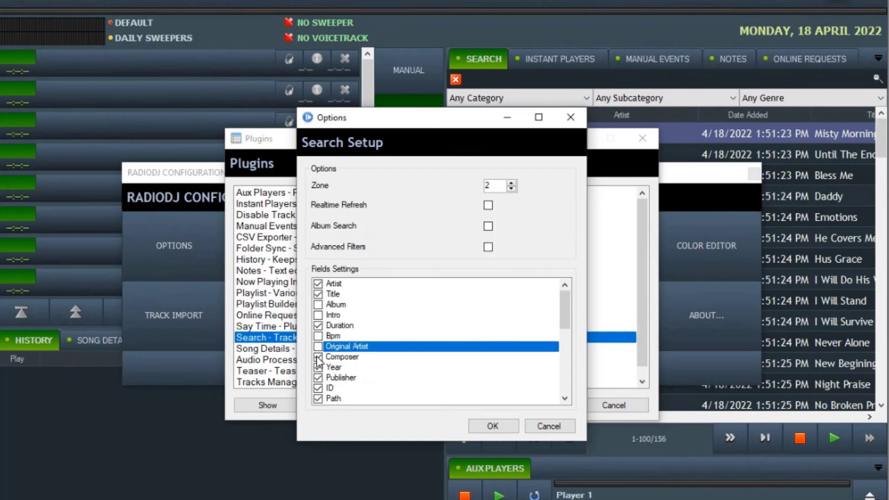
pyautogui.click(318, 357)
pyautogui.click(318, 367)
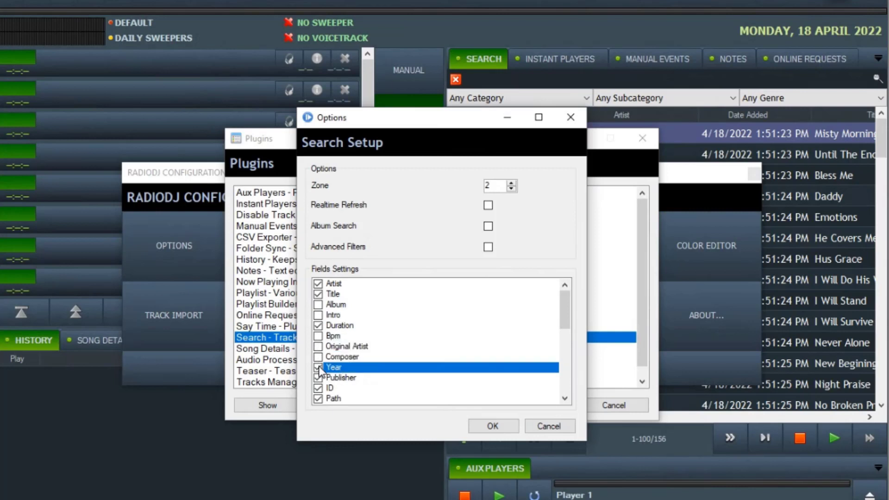
pyautogui.click(318, 377)
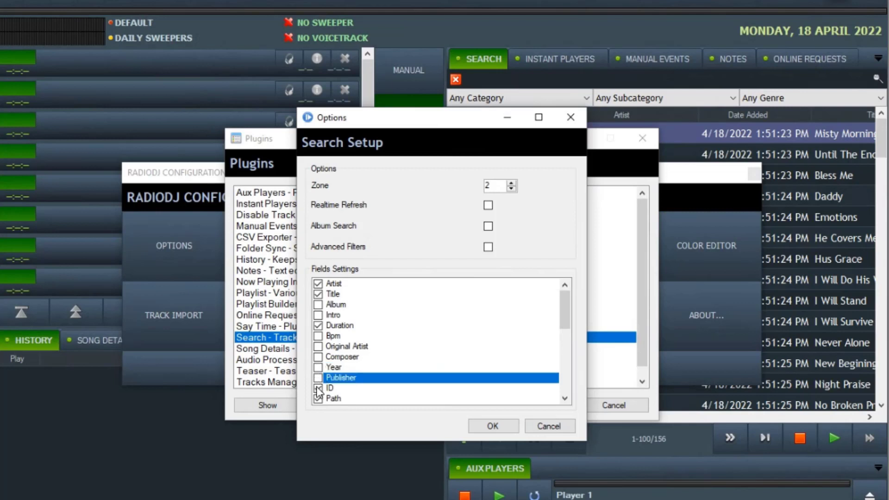
pyautogui.click(318, 388)
pyautogui.click(318, 398)
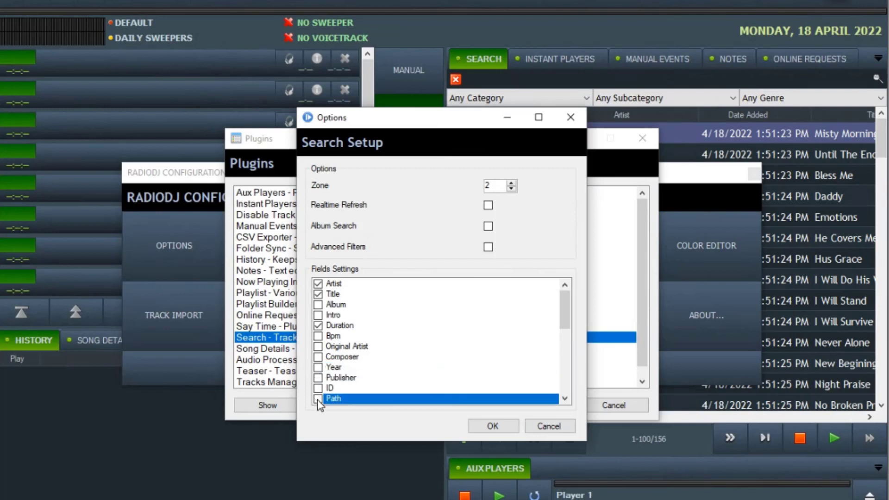
# Exclude Enabled, Priority, Disc #, Track #, Copyright, Isrc and Album Art, re-including Path.
pyautogui.scroll(-3, 344, 316)
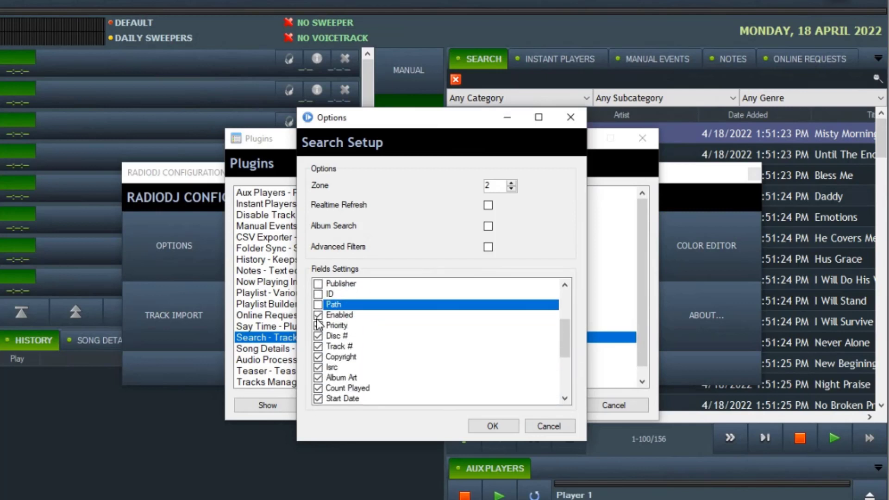
pyautogui.click(318, 315)
pyautogui.click(318, 326)
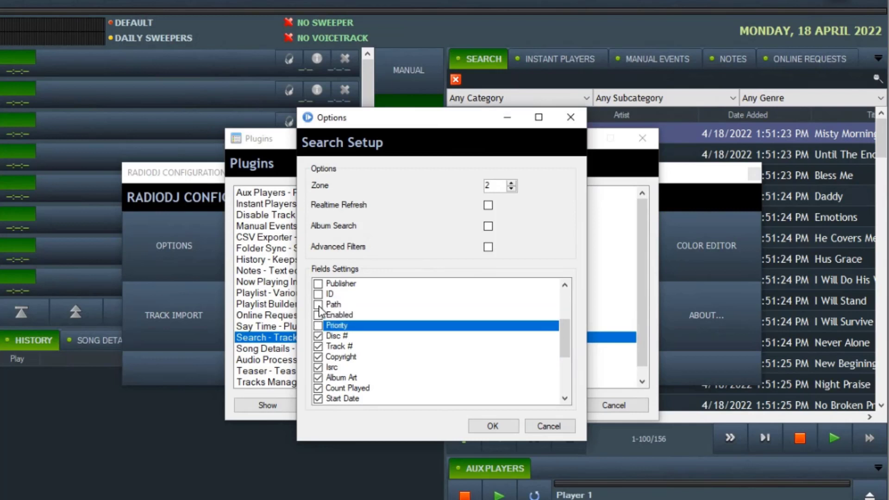
pyautogui.click(318, 304)
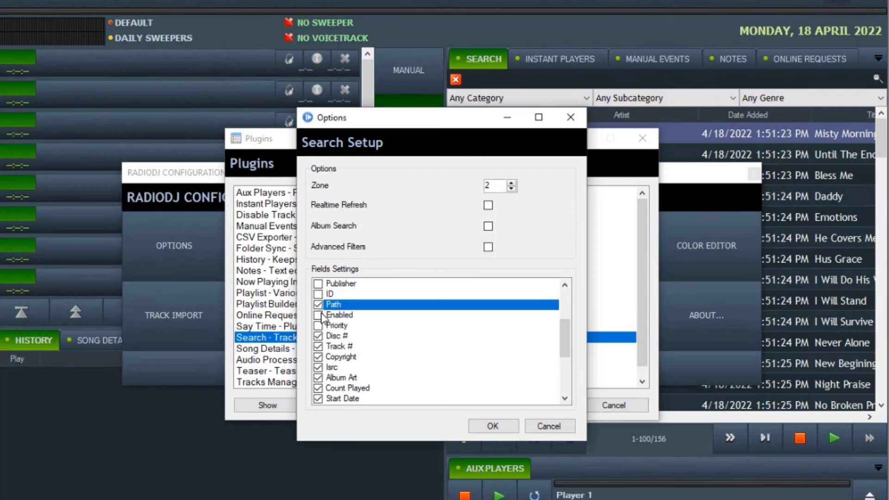
pyautogui.click(323, 337)
pyautogui.click(319, 350)
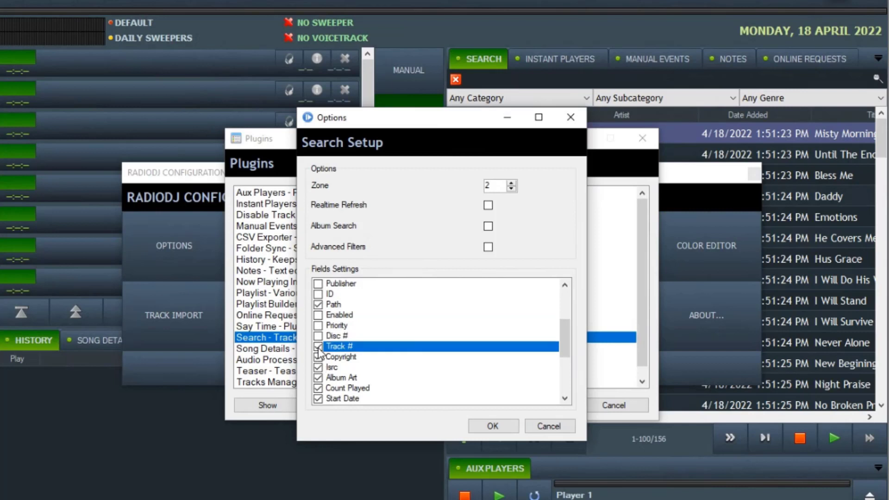
pyautogui.click(318, 347)
pyautogui.click(318, 357)
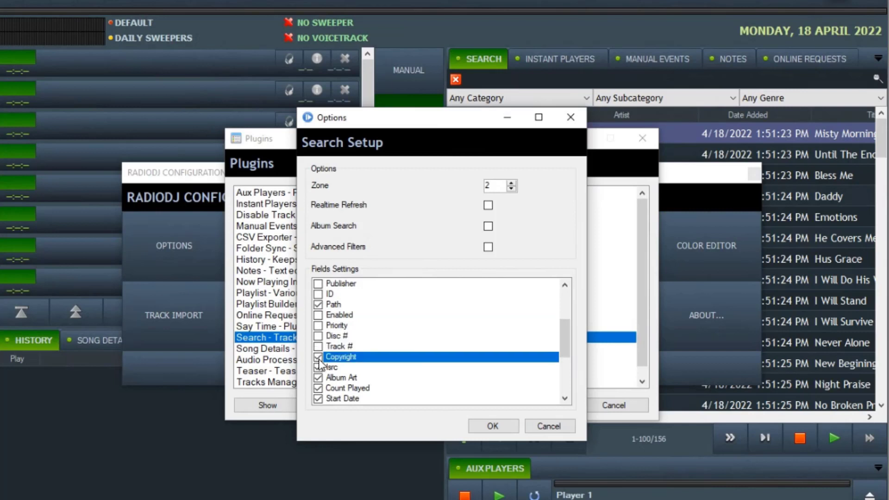
pyautogui.click(318, 357)
pyautogui.click(318, 367)
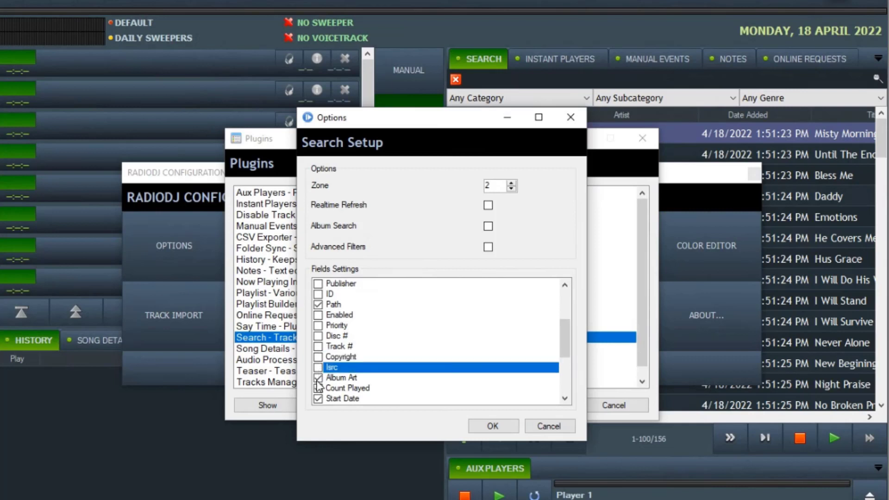
pyautogui.click(318, 378)
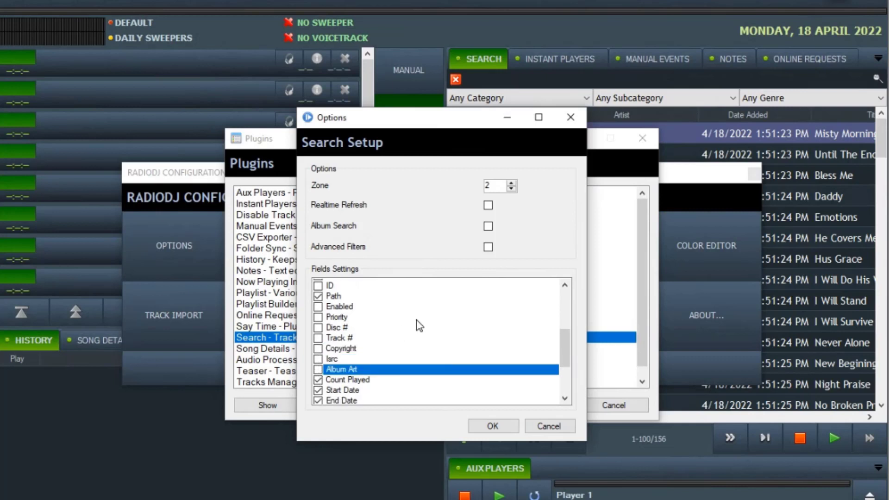
# Exclude Count Played, Start Date, End Date, Mood, Gender, Language, Rating, Date Played and Artist Played.
pyautogui.scroll(-3, 416, 324)
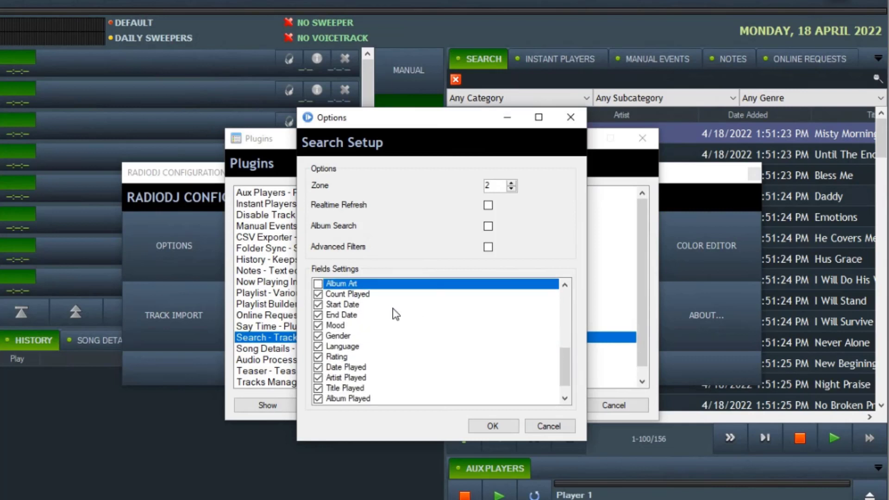
pyautogui.click(318, 294)
pyautogui.click(318, 305)
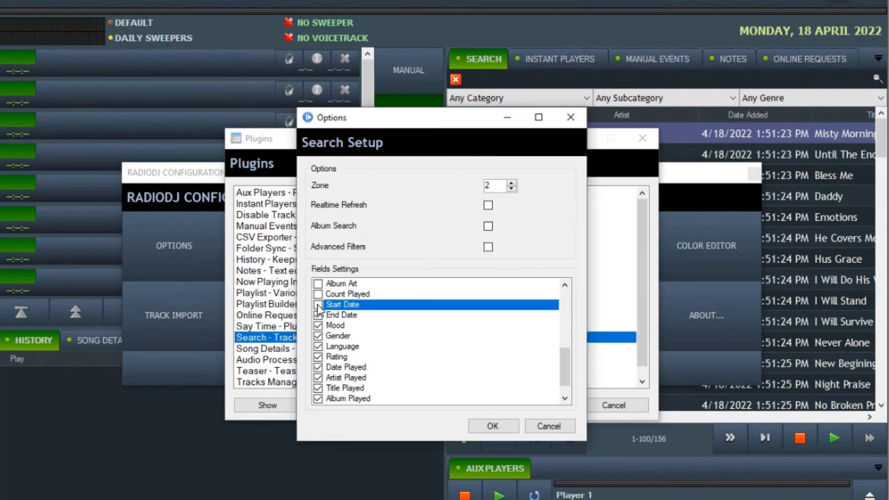
pyautogui.click(318, 315)
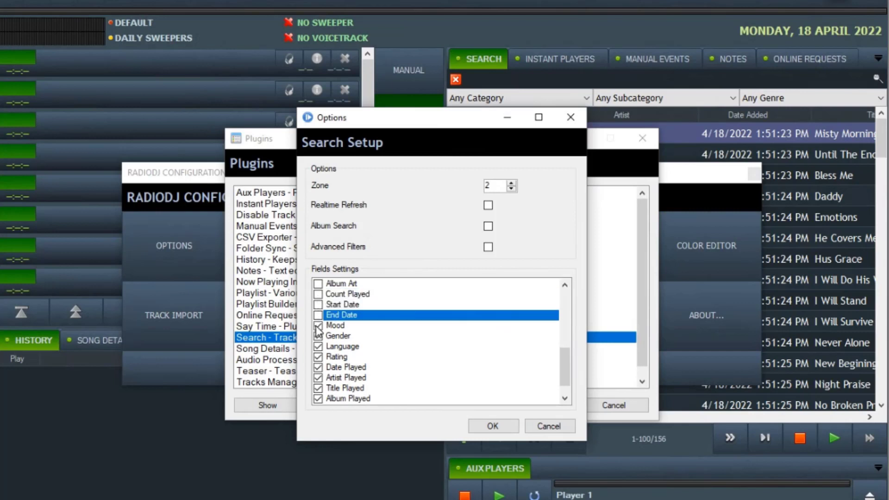
pyautogui.click(318, 325)
pyautogui.click(318, 336)
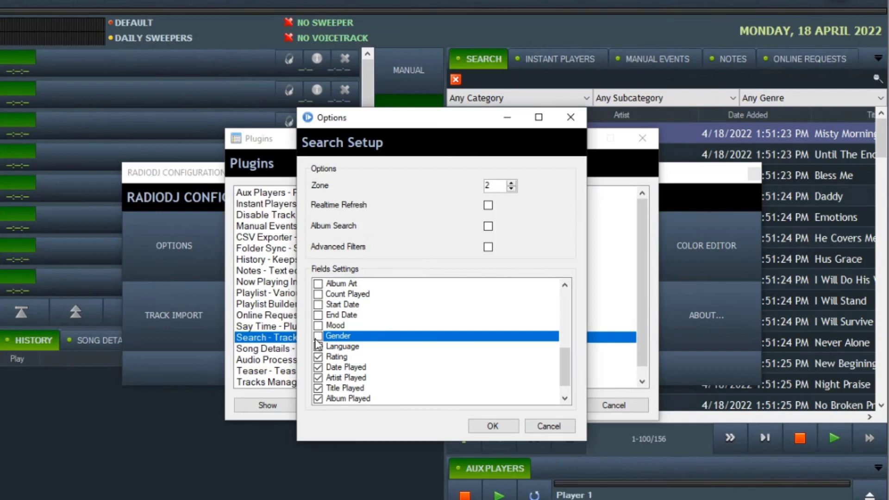
pyautogui.click(319, 347)
pyautogui.click(318, 356)
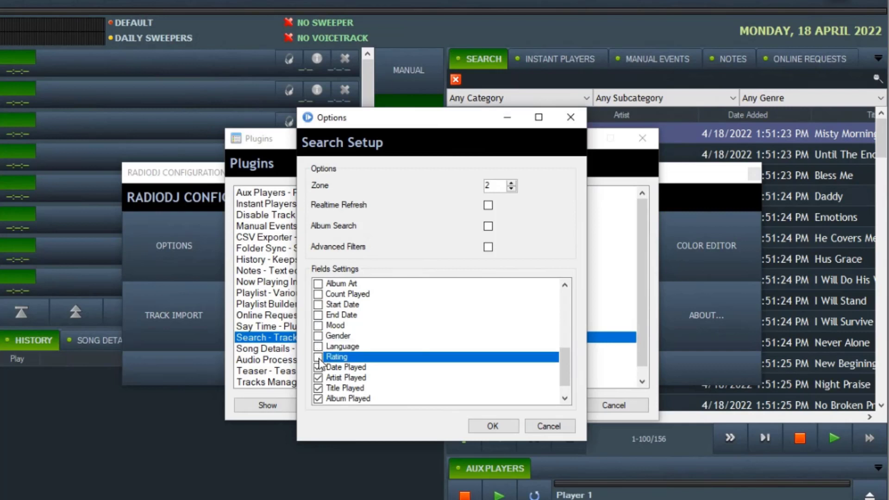
pyautogui.click(318, 367)
pyautogui.click(317, 371)
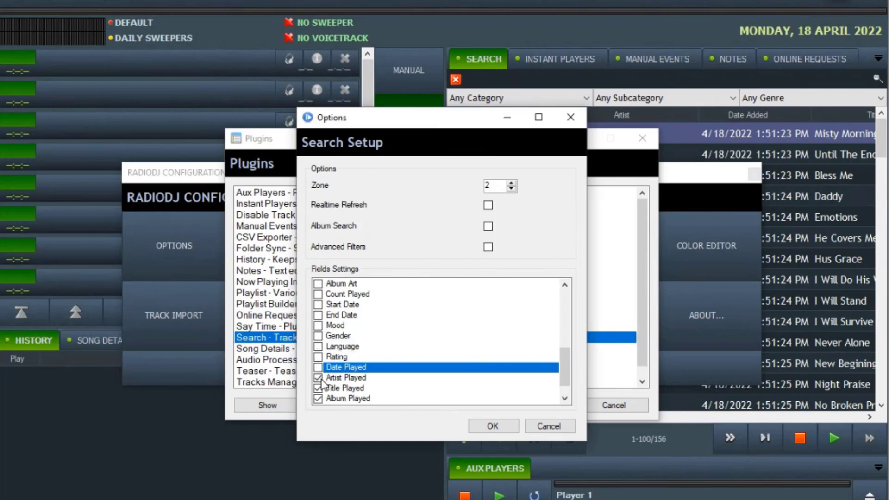
pyautogui.click(318, 377)
pyautogui.click(318, 378)
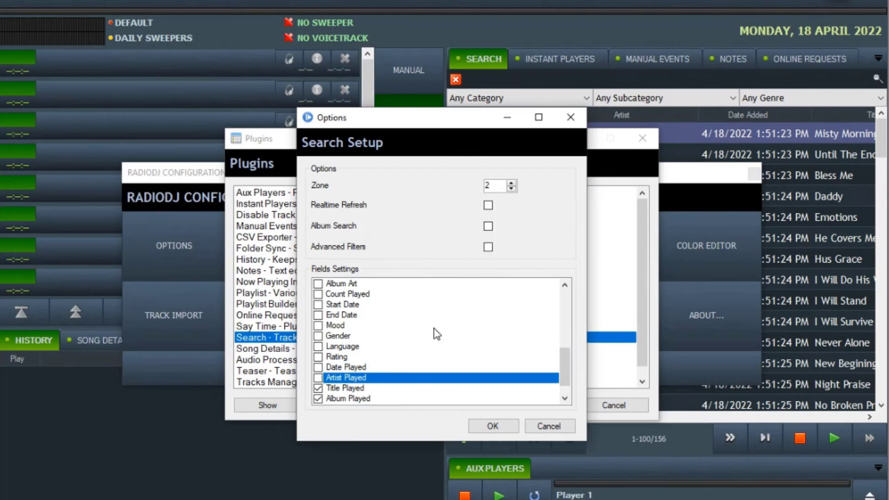
# Exclude Title Played, Album Played, Date Added and Date Modified, turn on album search, save, and close Plugins.
pyautogui.scroll(-2, 459, 336)
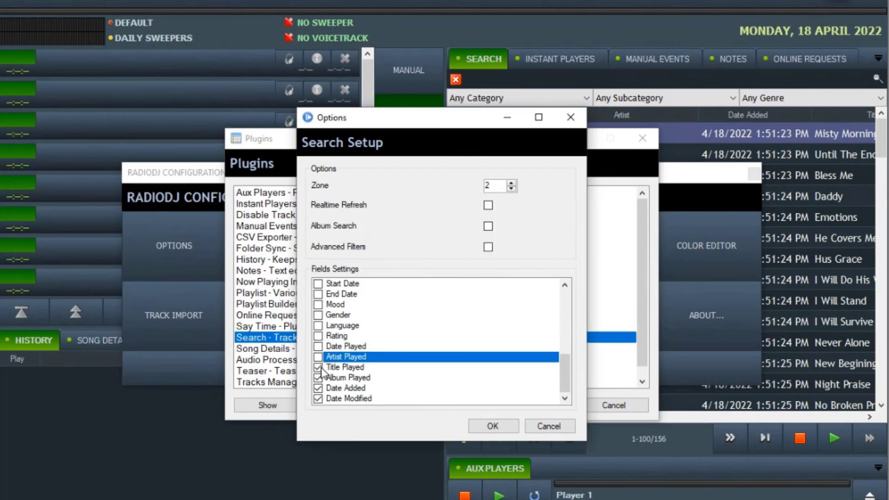
pyautogui.click(320, 367)
pyautogui.click(318, 377)
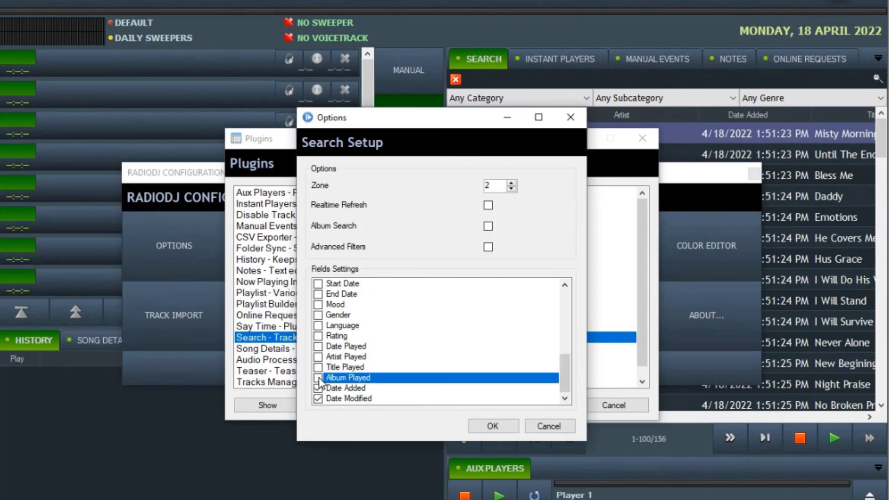
pyautogui.click(319, 388)
pyautogui.click(318, 399)
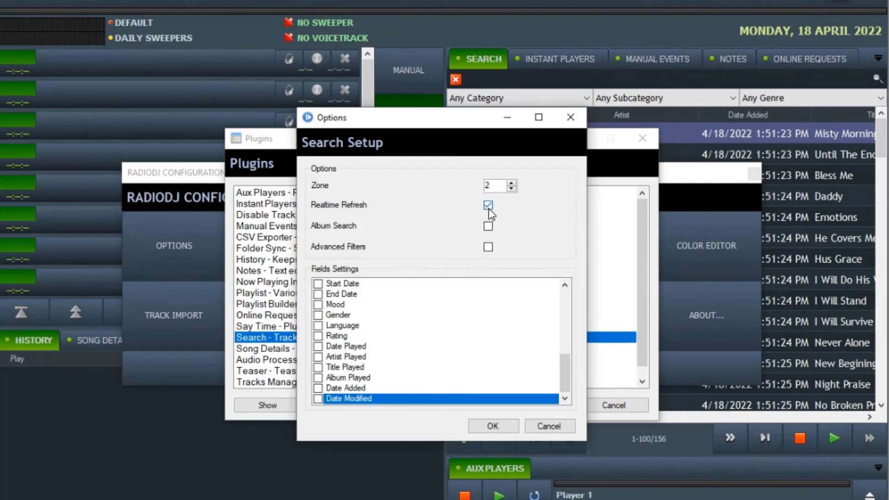
pyautogui.click(488, 226)
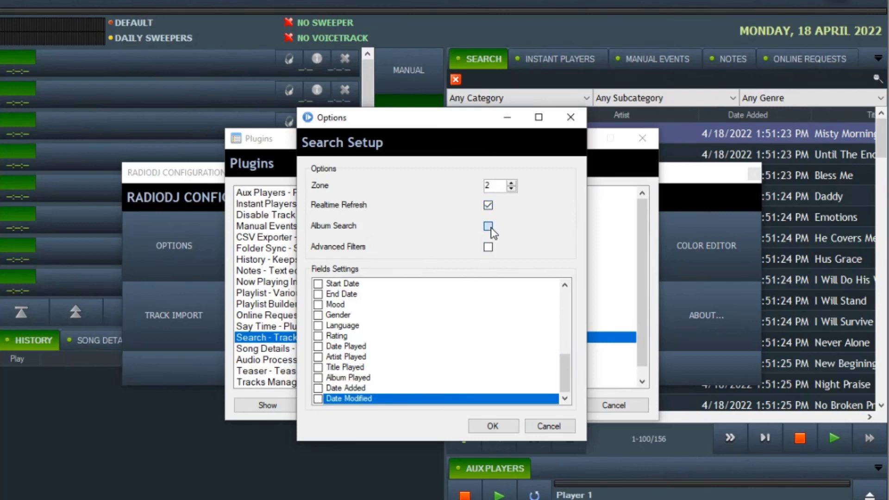
pyautogui.click(492, 425)
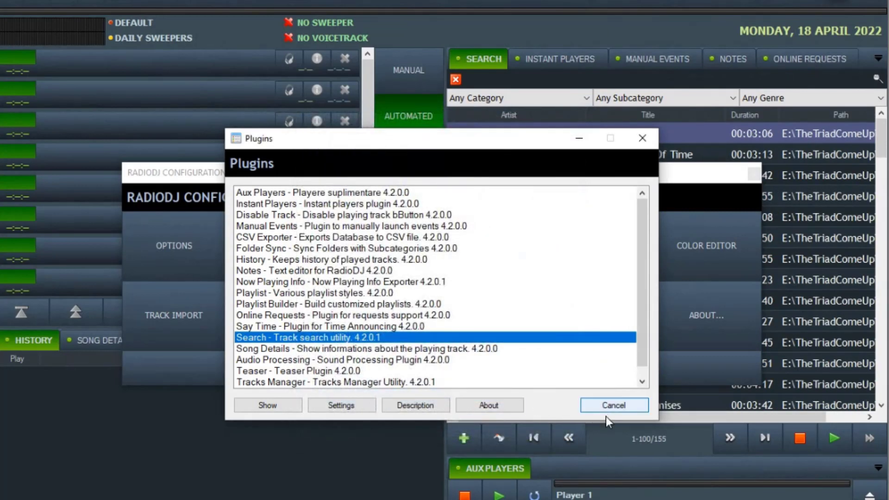
pyautogui.click(615, 406)
# Close RadioDJ Configuration and scroll the Search list sideways to read each track's Path.
pyautogui.click(482, 370)
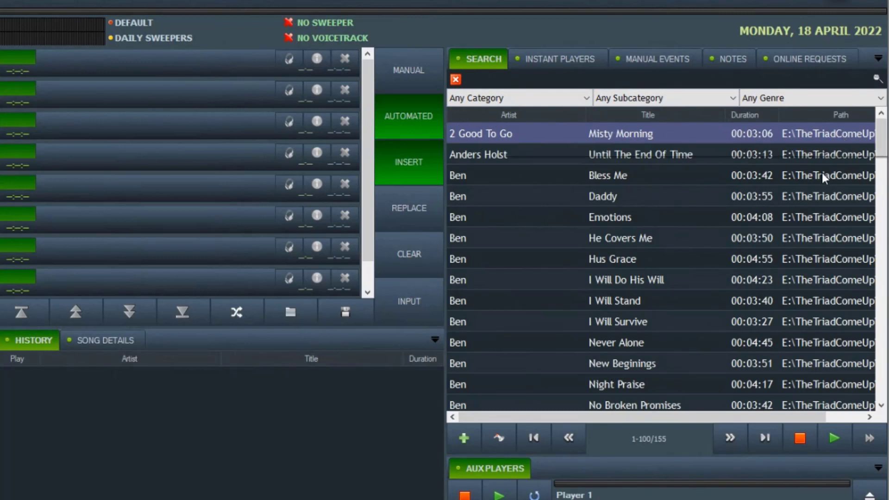
pyautogui.moveTo(675, 418); pyautogui.dragTo(836, 407)
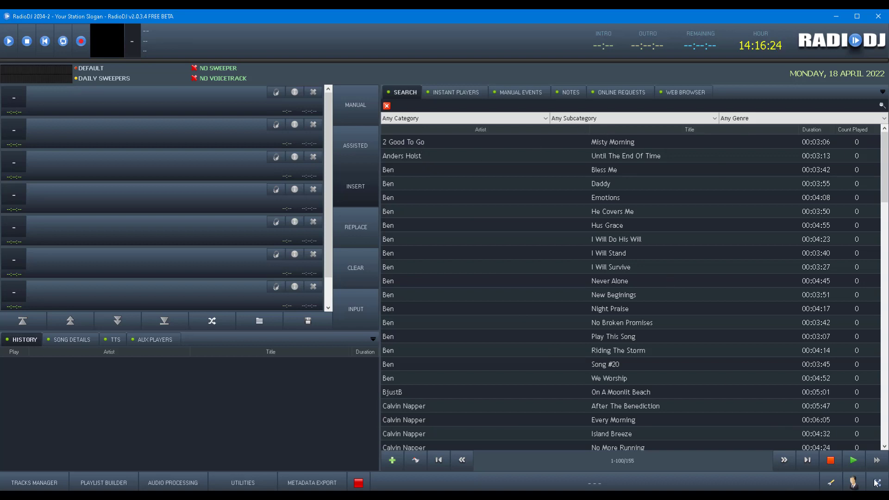
# Tick Path in the Search plugin's Fields Settings, save, and close Plugins and Configuration.
pyautogui.click(831, 483)
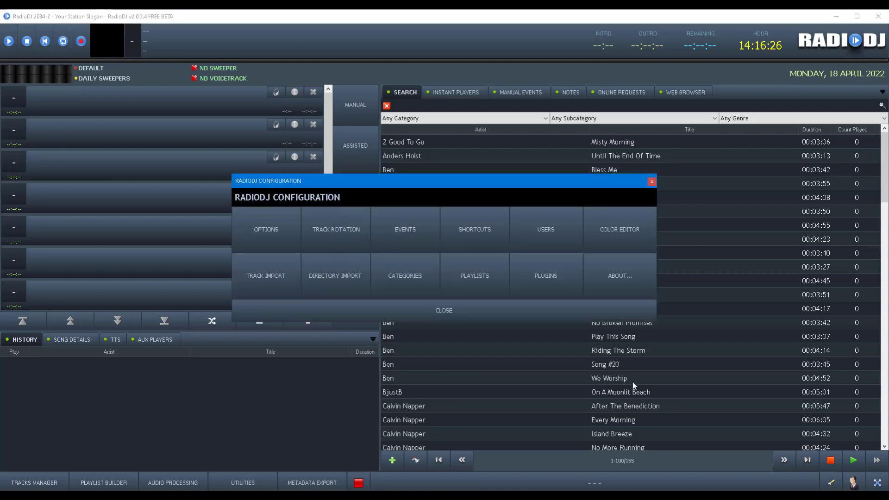
pyautogui.click(546, 276)
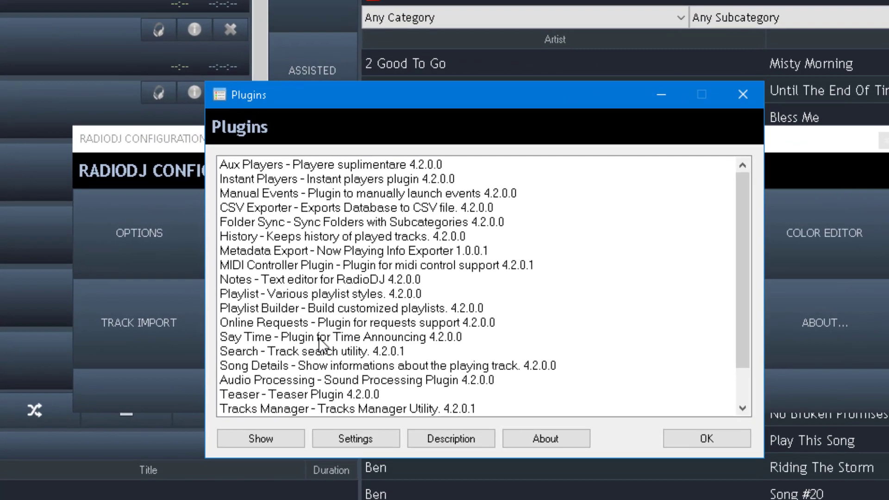
pyautogui.doubleClick(295, 351)
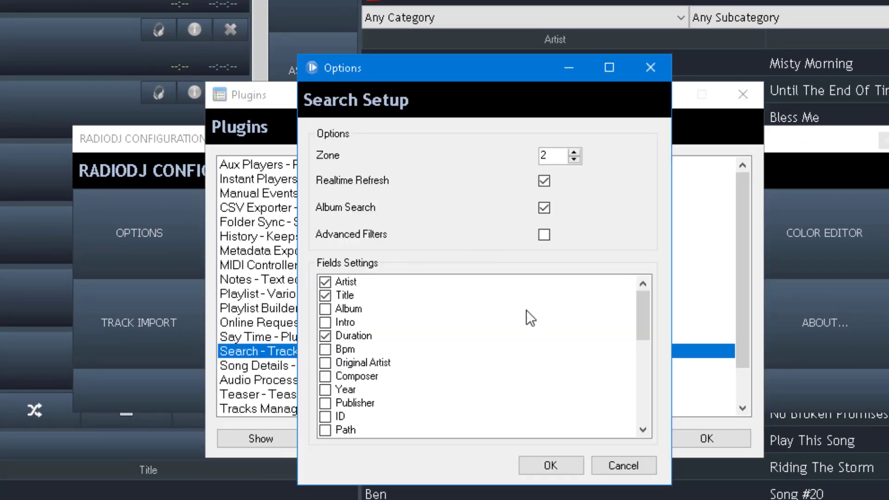
pyautogui.moveTo(647, 315); pyautogui.dragTo(652, 357)
pyautogui.scroll(2, 510, 326)
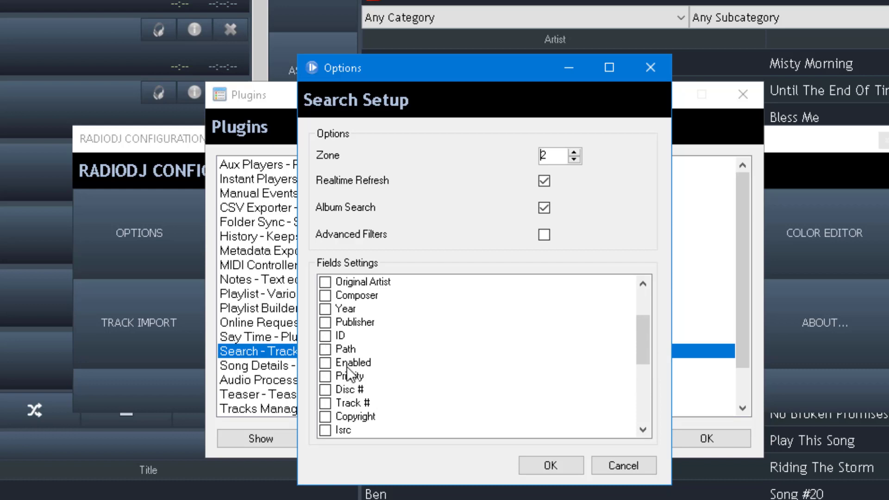
pyautogui.click(329, 352)
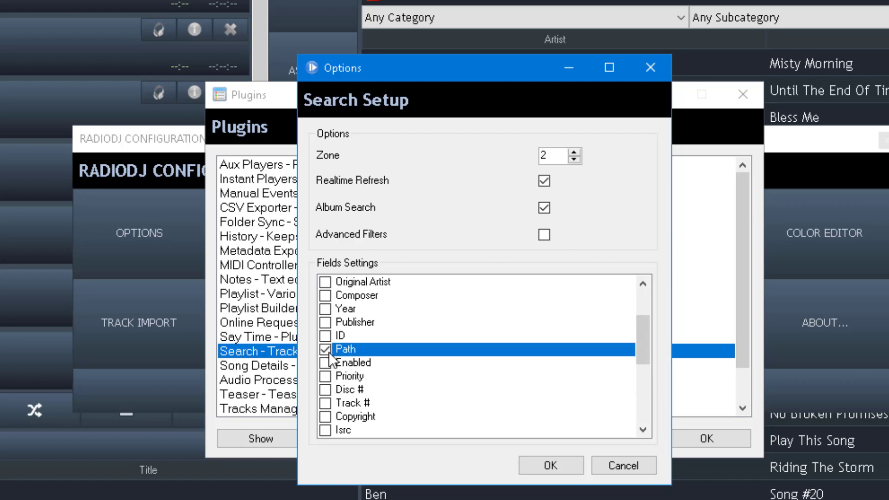
pyautogui.click(553, 465)
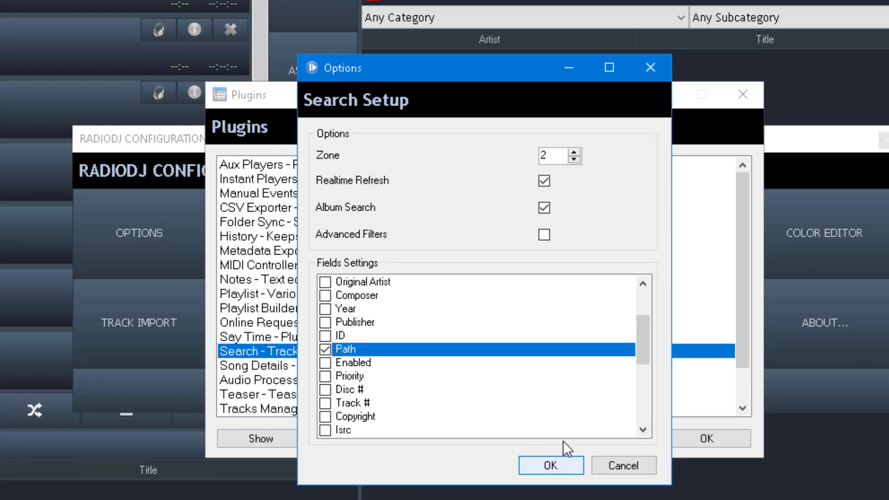
pyautogui.click(704, 437)
pyautogui.click(606, 388)
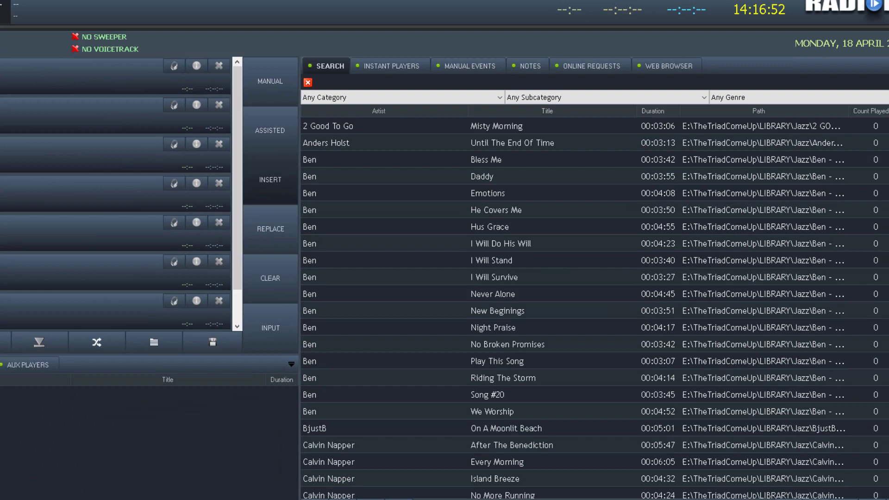
# Browse the System2SSD (E:) drive in File Explorer, then minimize Explorer.
pyautogui.hotkey('alt', 'Tab')
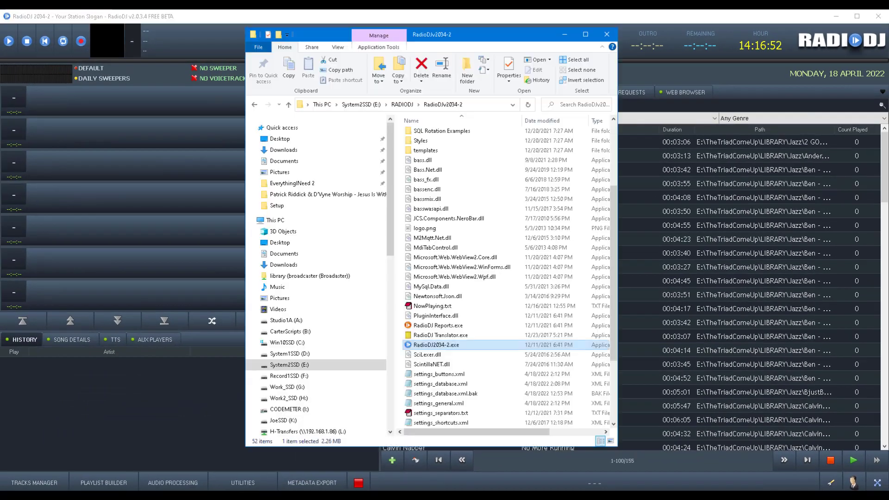
pyautogui.scroll(-1, 350, 294)
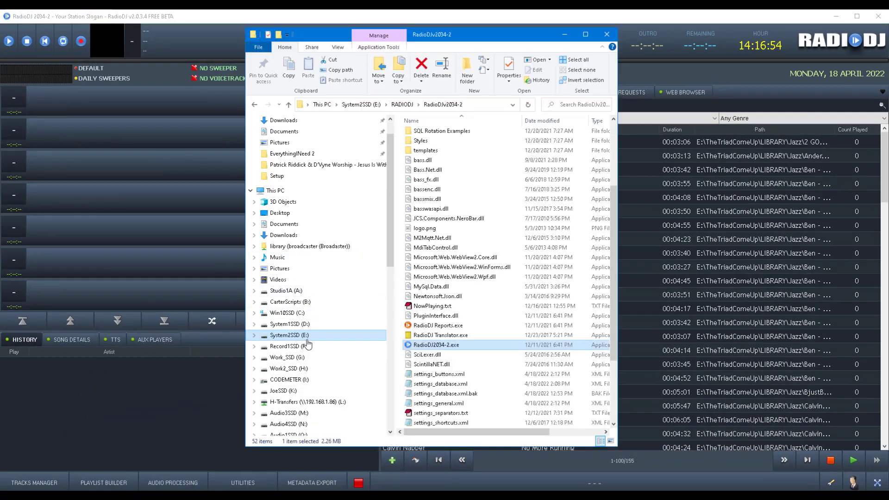
pyautogui.click(307, 336)
pyautogui.scroll(-3, 453, 353)
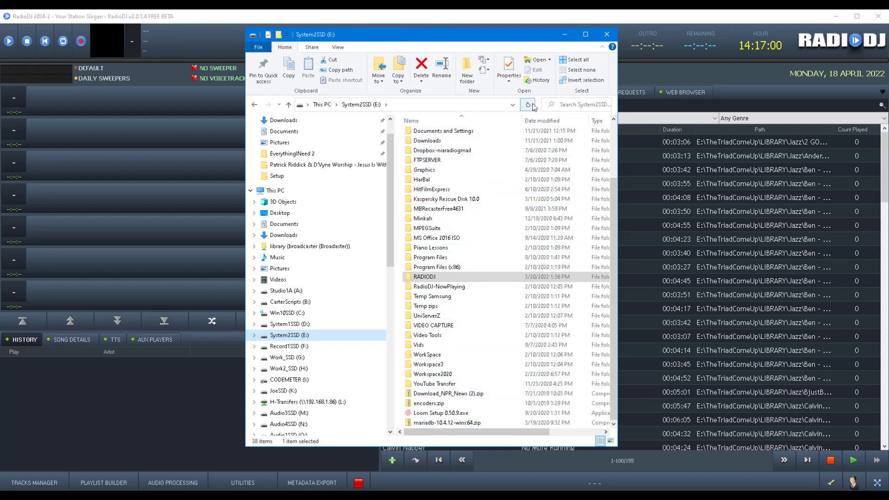
pyautogui.click(565, 35)
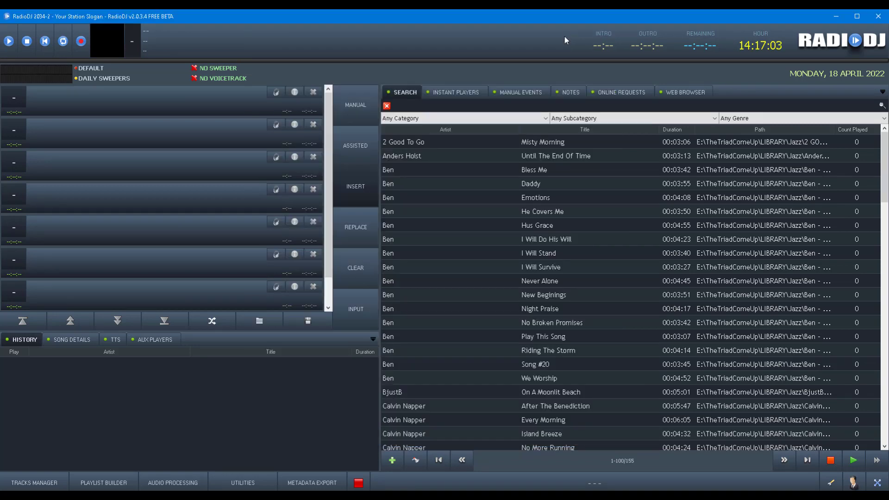
# Drag the Misty Morning track into the first playlist slot and open the station configuration.
pyautogui.click(422, 138)
pyautogui.moveTo(423, 141); pyautogui.dragTo(296, 105)
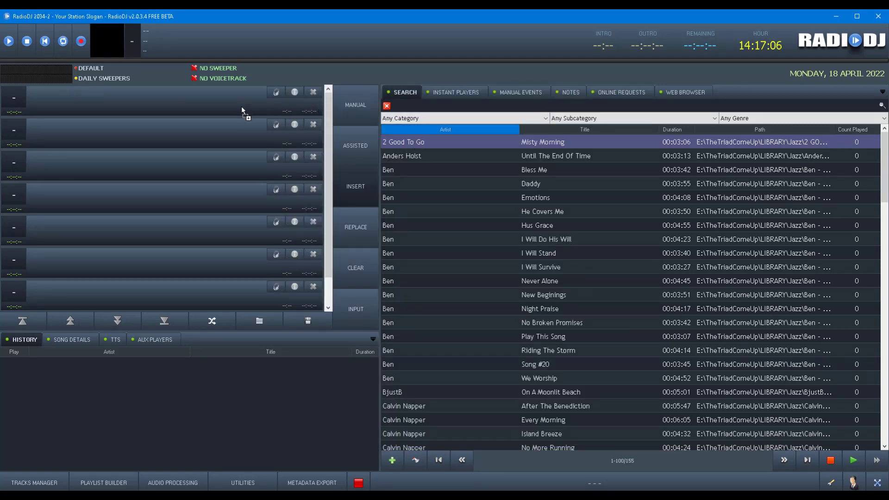
pyautogui.moveTo(241, 107); pyautogui.dragTo(242, 107)
pyautogui.click(831, 483)
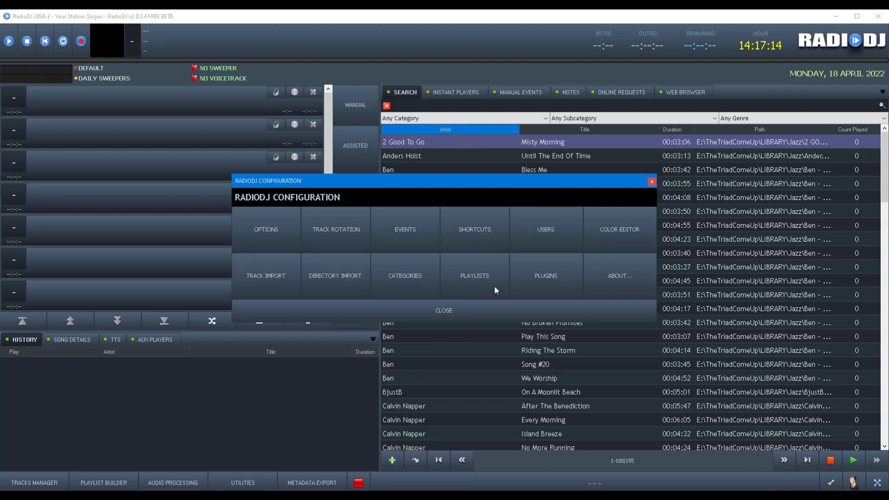
# Add a Music / All Music, Least Recently Played category entry to the Default rotation and save.
pyautogui.click(353, 233)
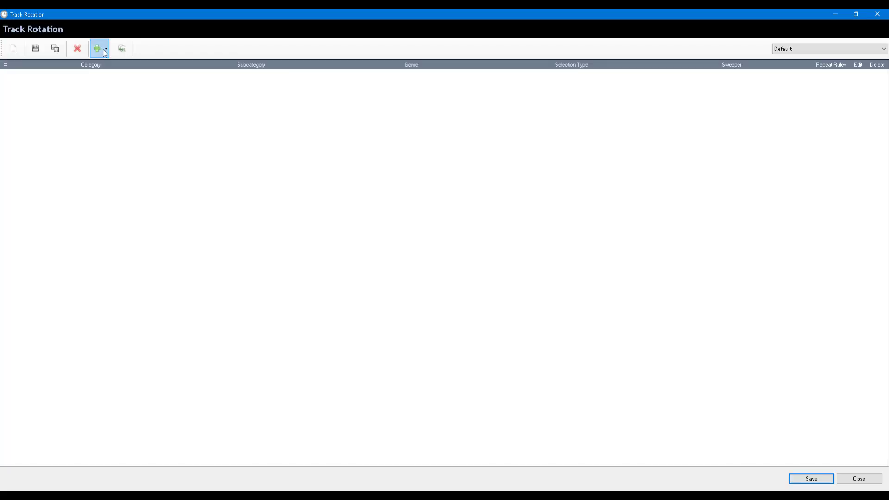
pyautogui.click(102, 49)
pyautogui.click(121, 65)
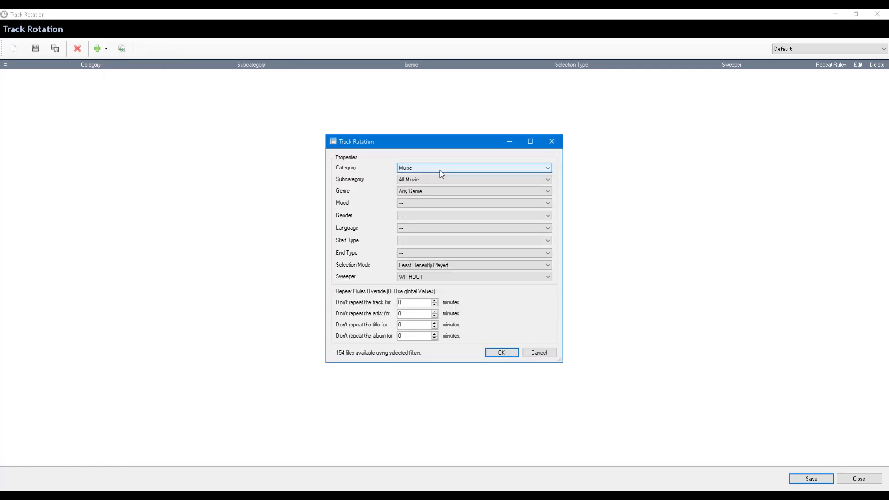
pyautogui.click(501, 352)
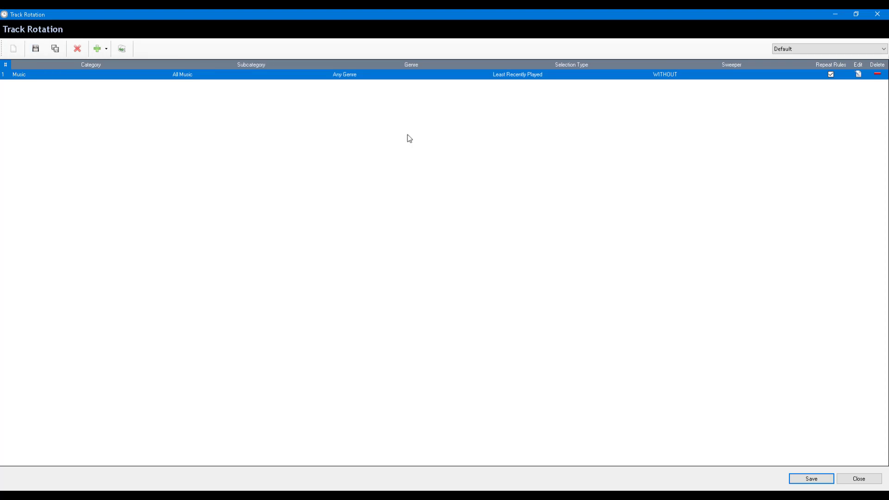
pyautogui.click(810, 480)
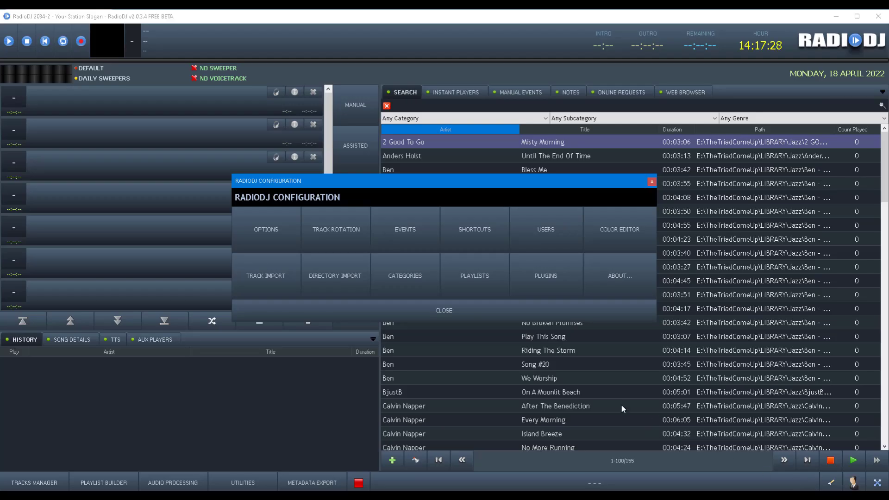
pyautogui.click(465, 314)
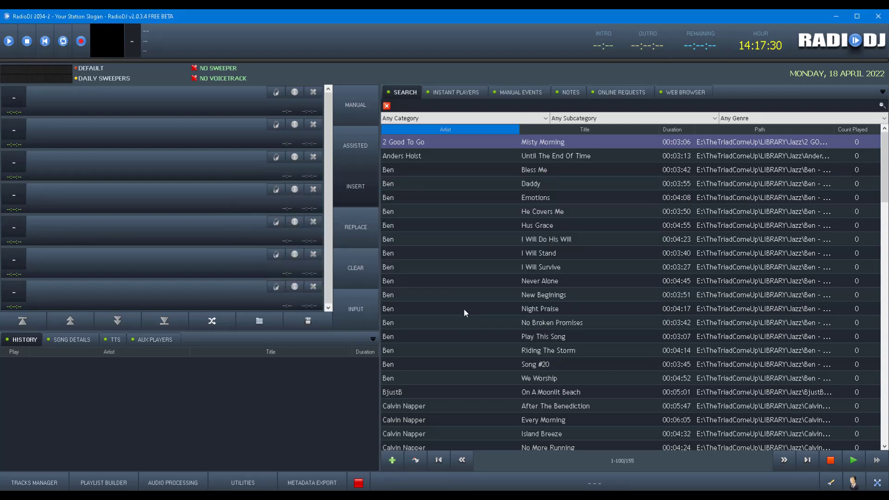
# Switch the station from MANUAL to AUTODJ mode.
pyautogui.scroll(-20, 611, 243)
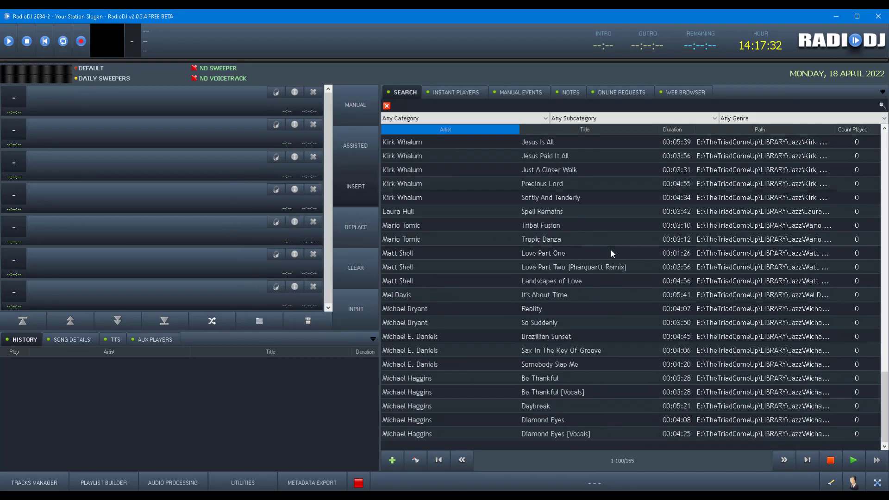
pyautogui.scroll(20, 609, 250)
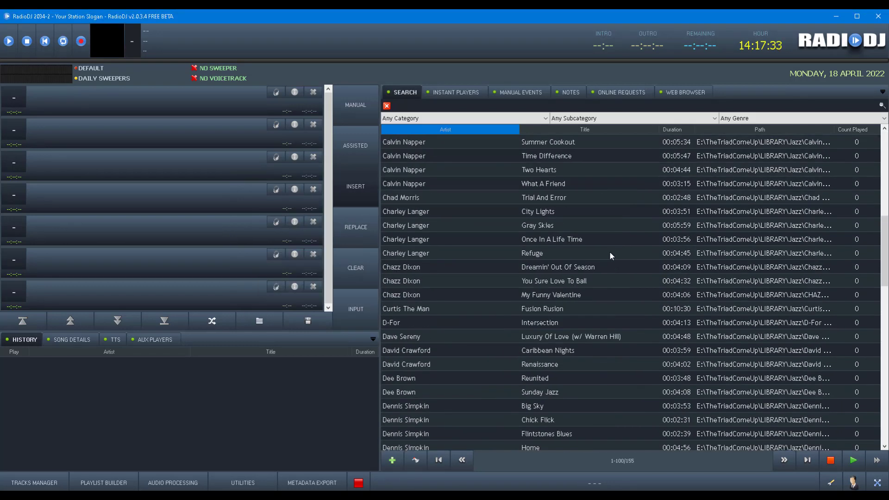
pyautogui.click(350, 117)
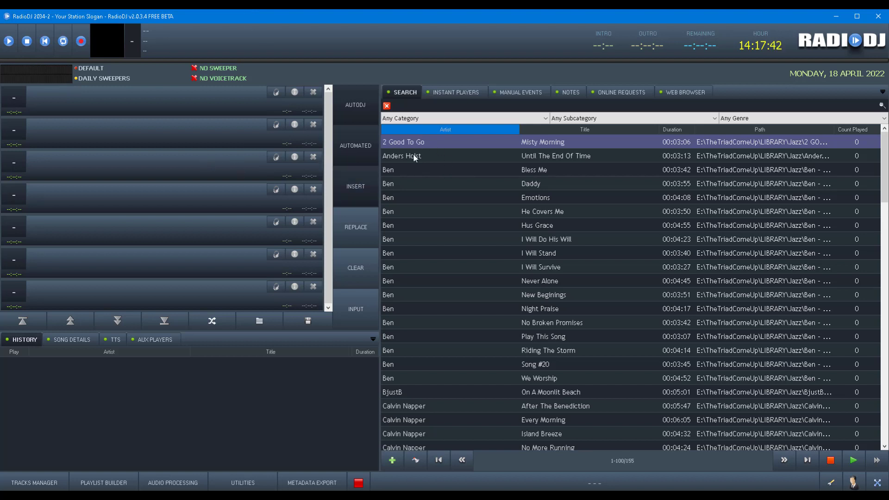
# Select library tracks in turn, from I Will Stand and Song #20 through Reunited, Chick Flick and Home.
pyautogui.click(407, 254)
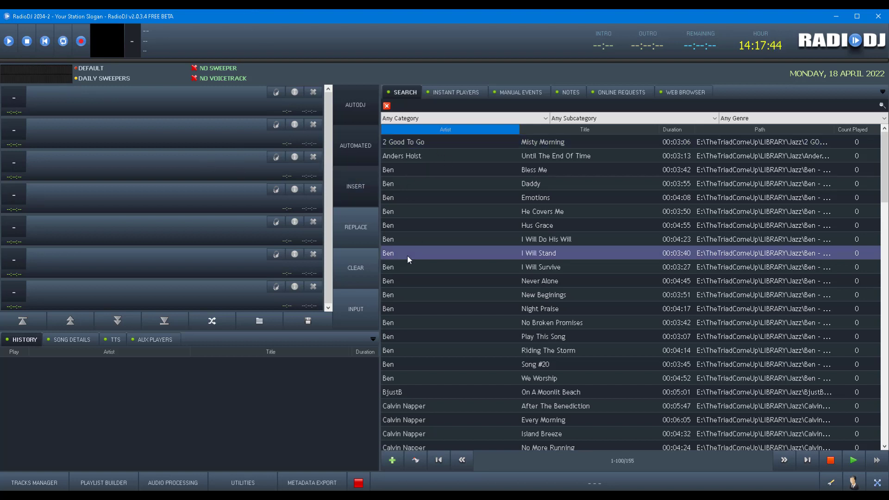
pyautogui.click(420, 364)
pyautogui.click(414, 419)
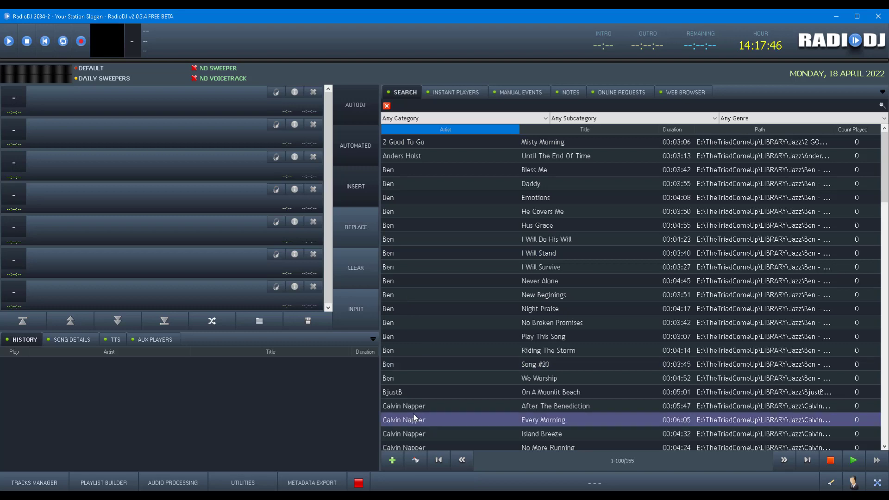
pyautogui.scroll(-8, 455, 314)
pyautogui.click(442, 298)
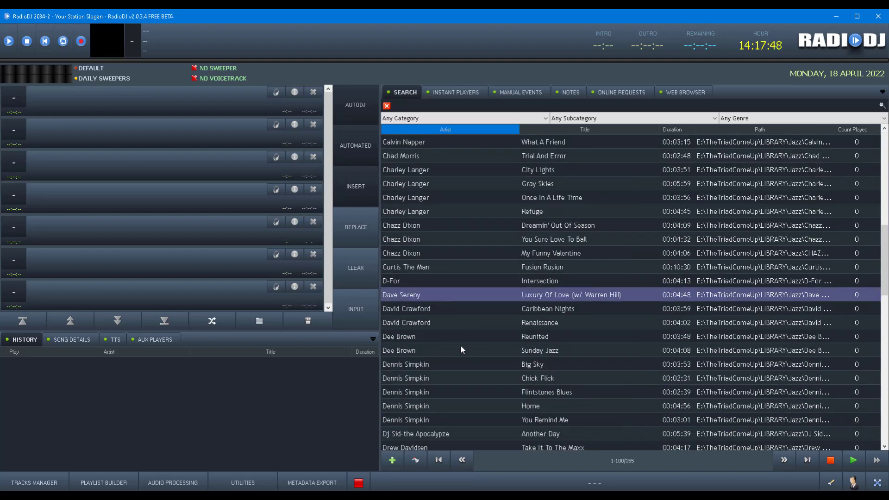
pyautogui.click(493, 339)
pyautogui.click(594, 379)
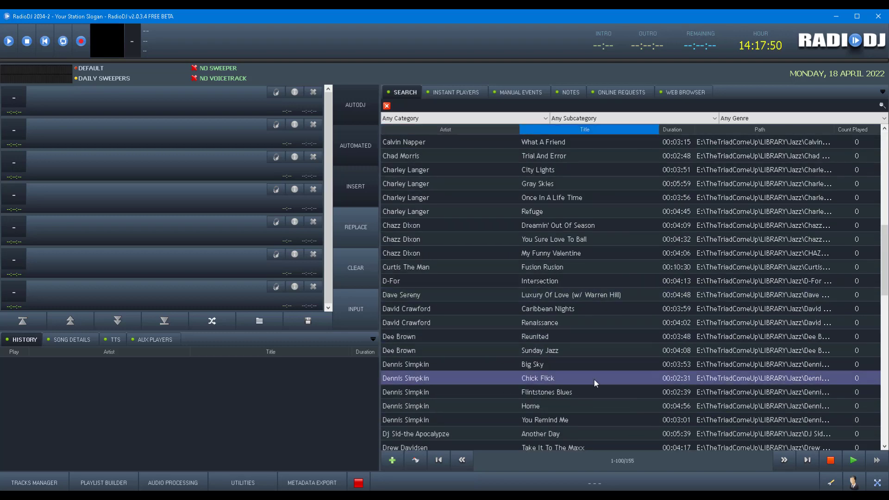
pyautogui.click(572, 406)
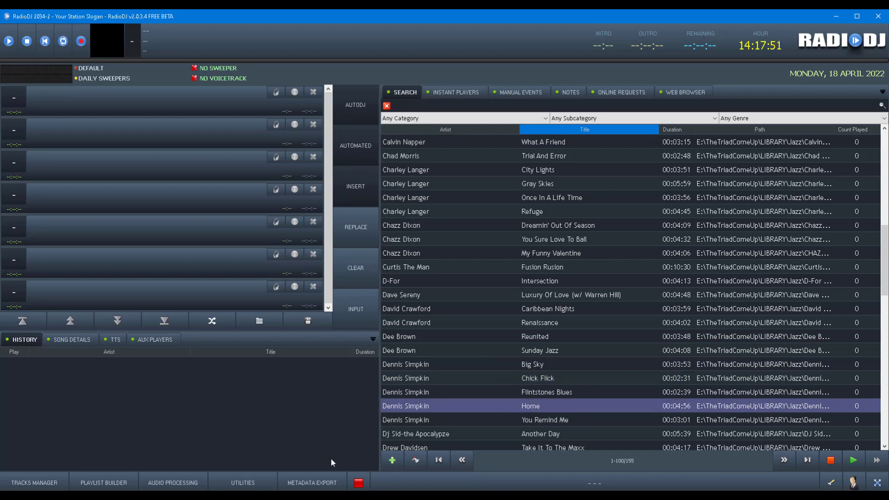
# In Tracks Manager, filter to Not Found tracks, scroll the list, and close it.
pyautogui.click(47, 482)
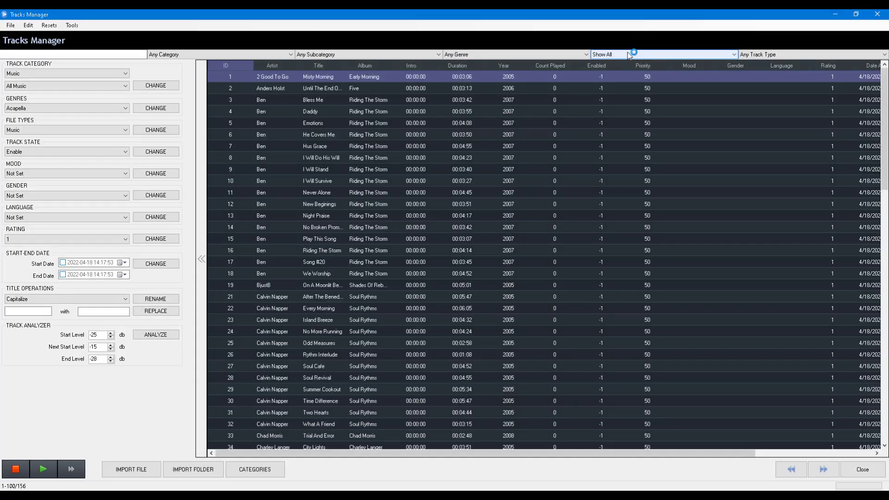
pyautogui.click(627, 51)
pyautogui.click(619, 81)
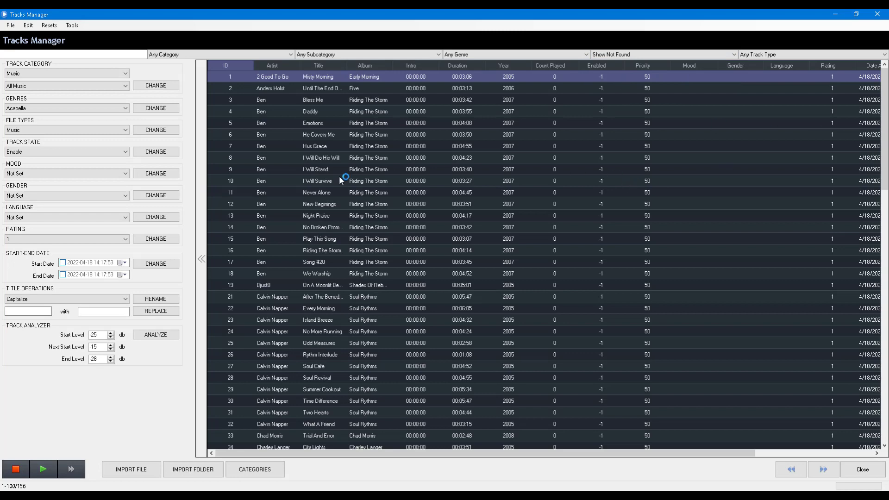
pyautogui.scroll(-11, 469, 206)
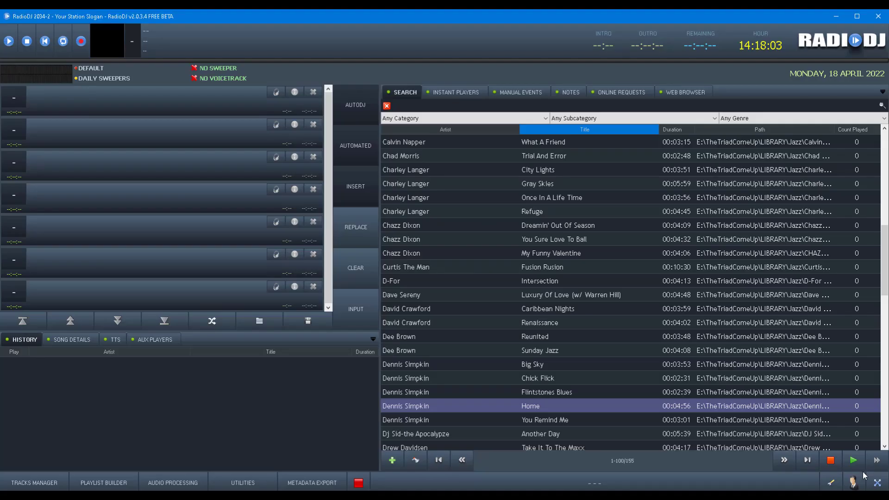
pyautogui.click(863, 470)
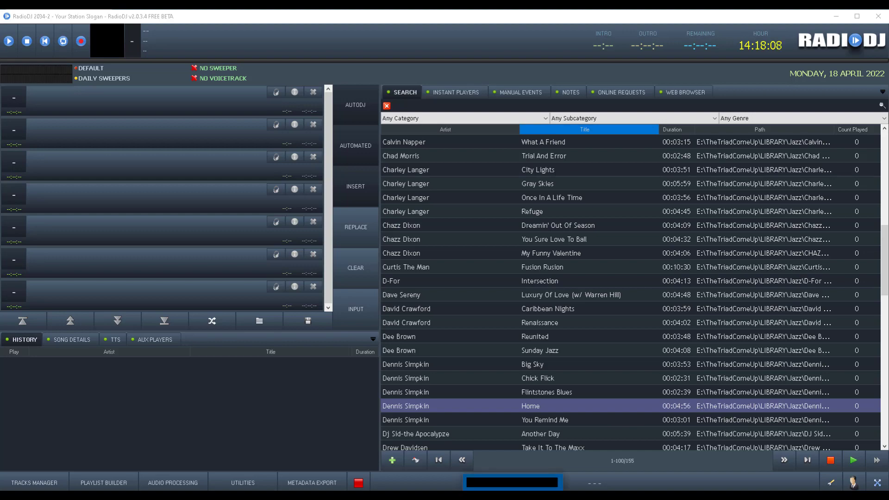
# On the remote station, filter the search list to Music, then reset it to Any Category.
pyautogui.moveTo(329, 496)
pyautogui.click(377, 462)
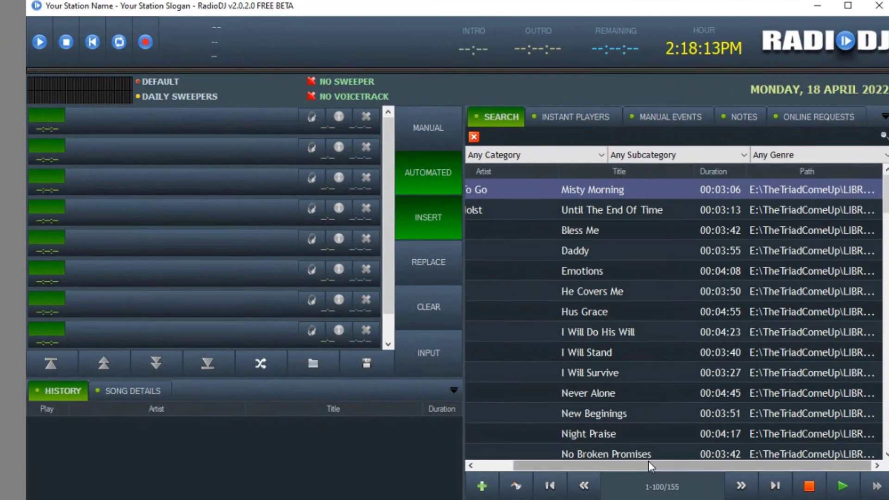
pyautogui.moveTo(626, 464); pyautogui.dragTo(482, 474)
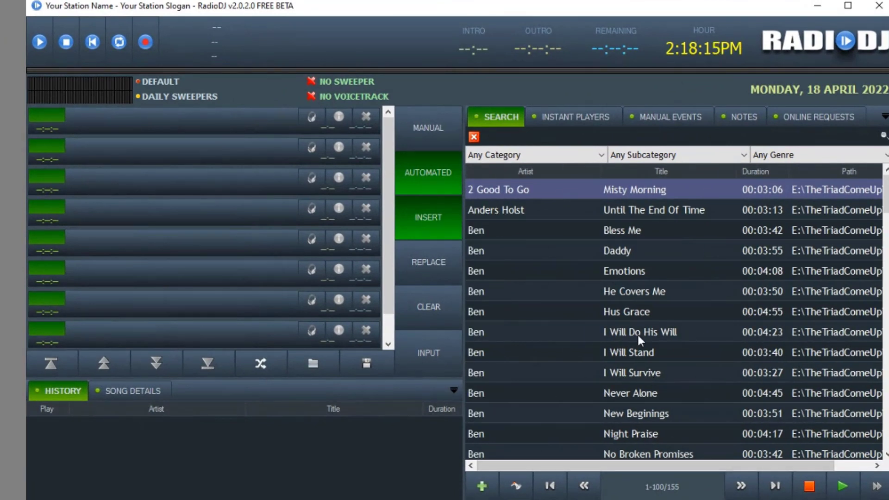
pyautogui.click(555, 155)
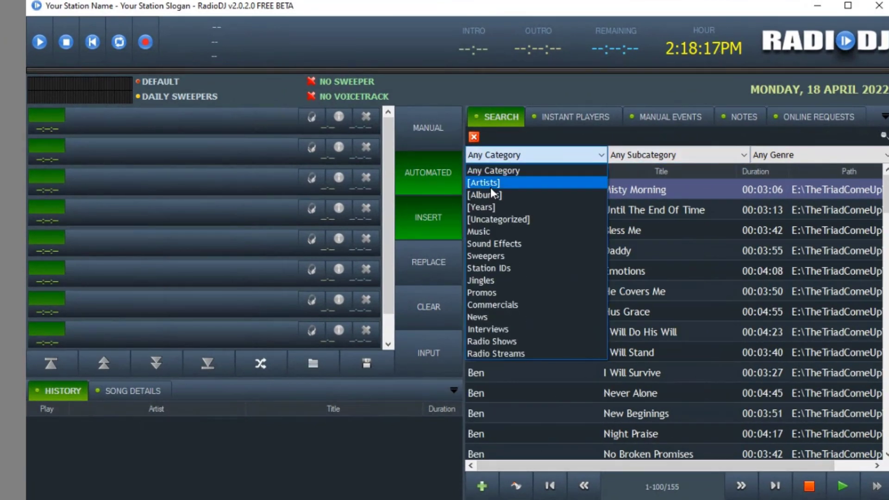
pyautogui.click(504, 231)
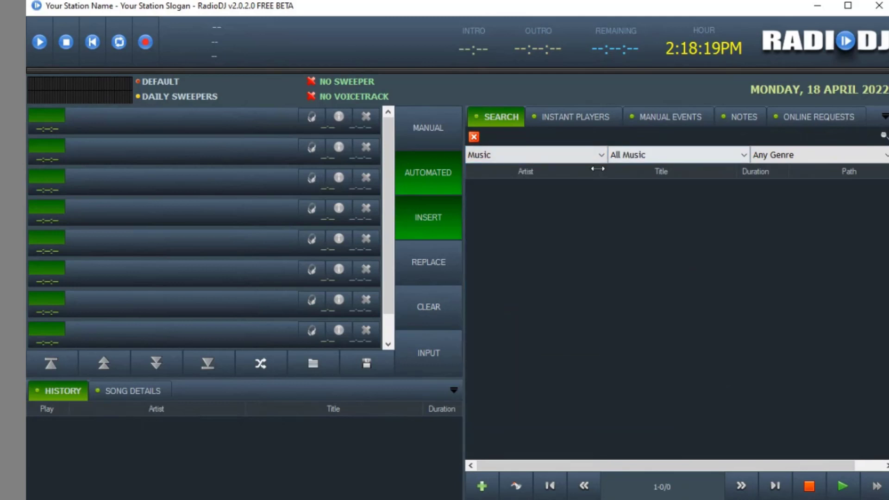
pyautogui.click(540, 157)
pyautogui.click(529, 171)
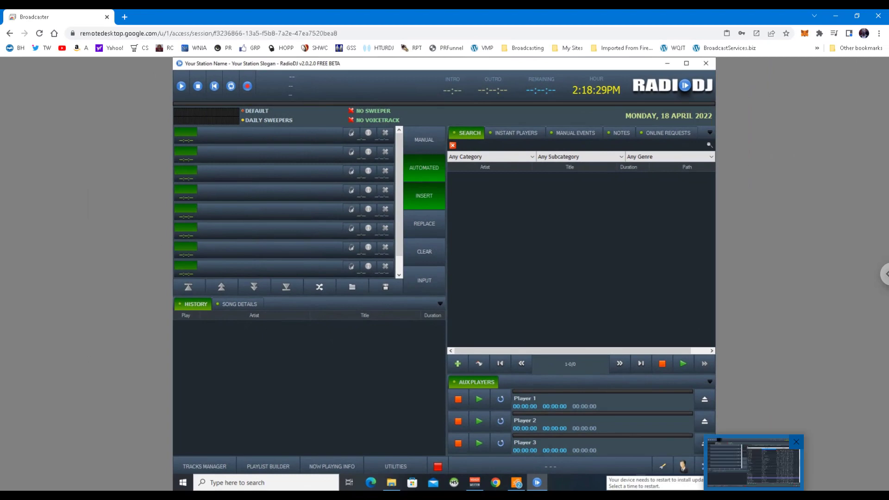
# On the local RadioDJ 2034-2 station, set the search category to Music and open the Tracks Manager.
pyautogui.click(747, 449)
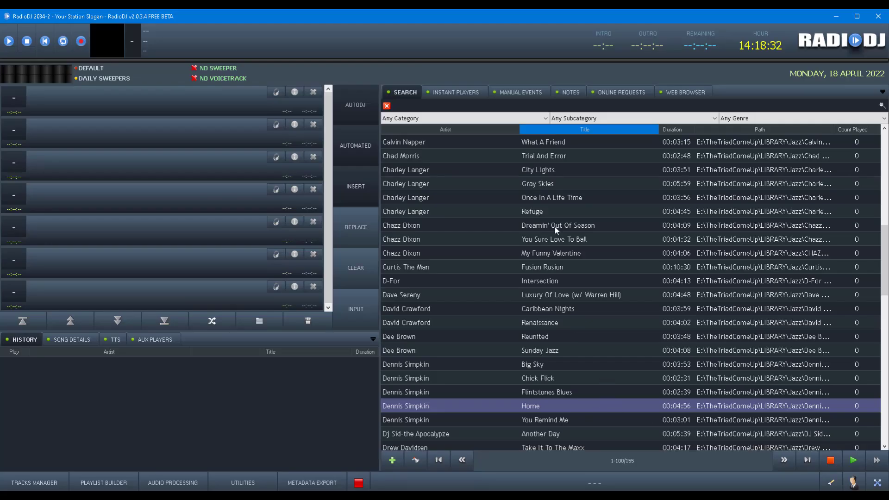
pyautogui.click(432, 118)
pyautogui.click(410, 154)
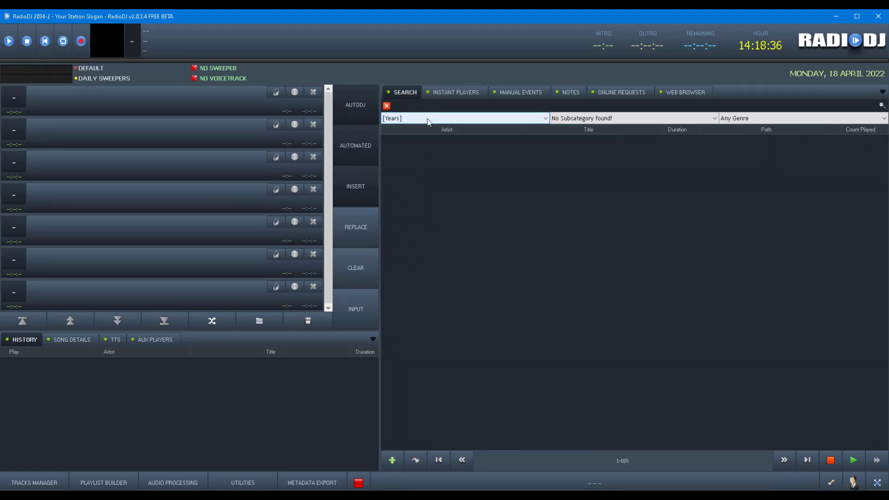
pyautogui.click(424, 118)
pyautogui.click(412, 171)
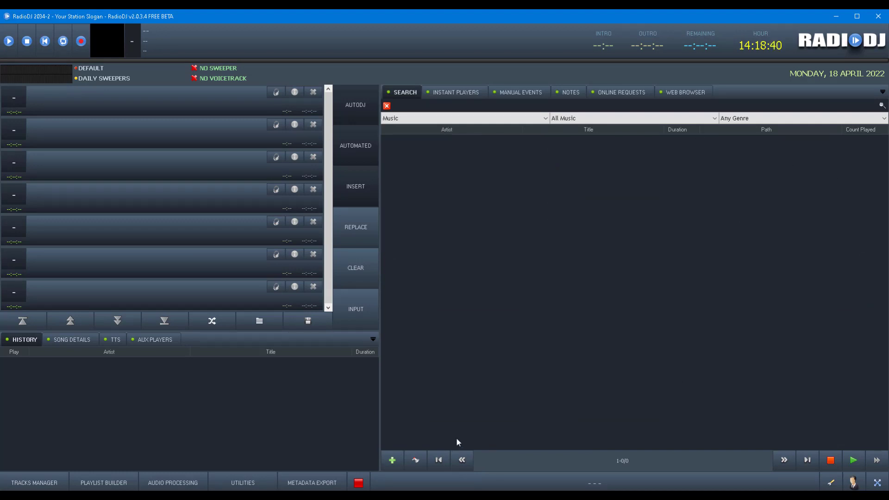
pyautogui.click(33, 482)
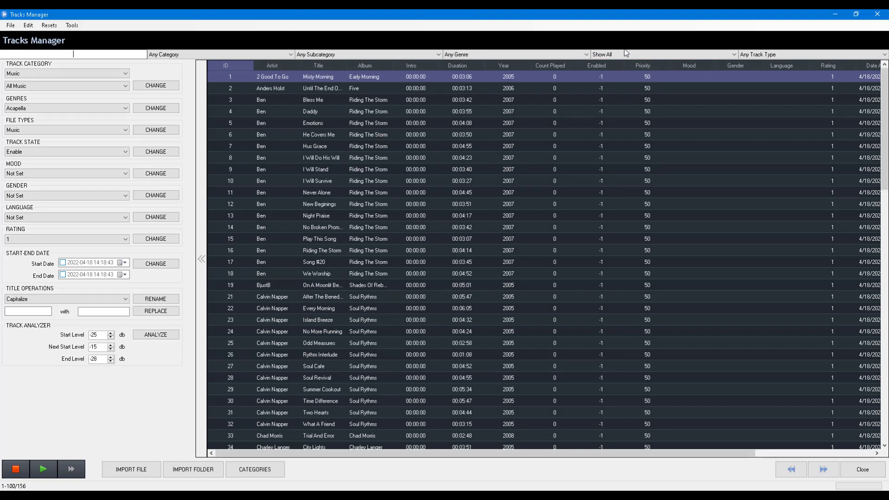
# Show only not-found tracks, close the Tracks Manager, switch to manual mode, and go to the remote session.
pyautogui.click(626, 54)
pyautogui.click(620, 82)
pyautogui.click(862, 469)
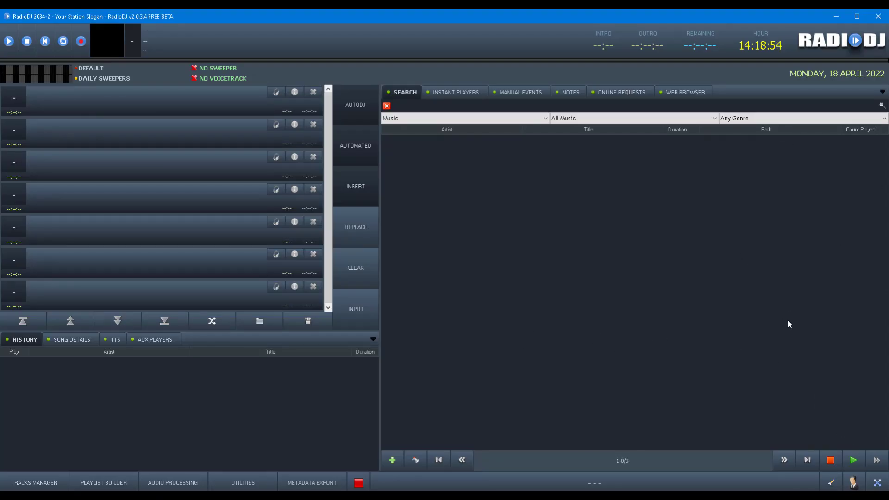
pyautogui.click(371, 110)
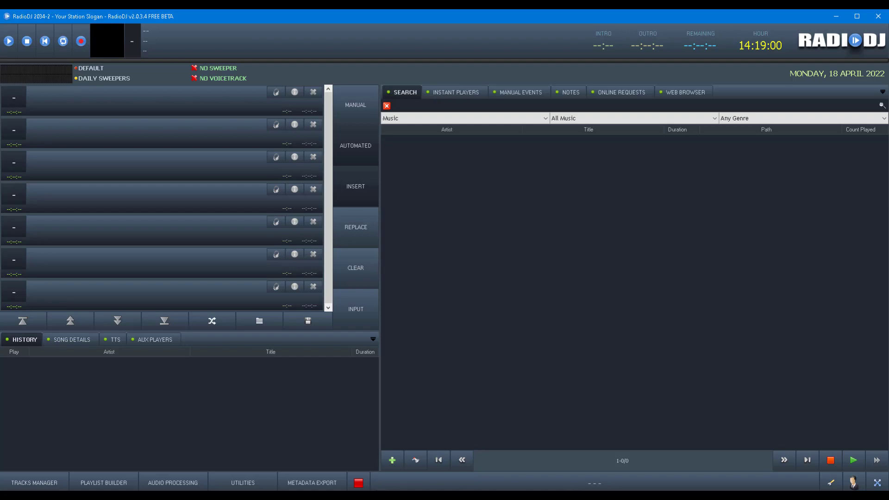
pyautogui.hotkey('alt', 'Tab')
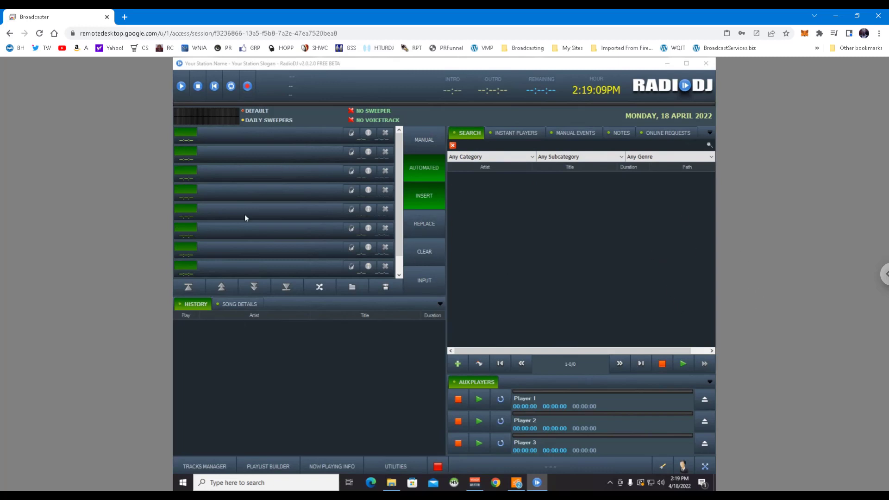
pyautogui.click(214, 464)
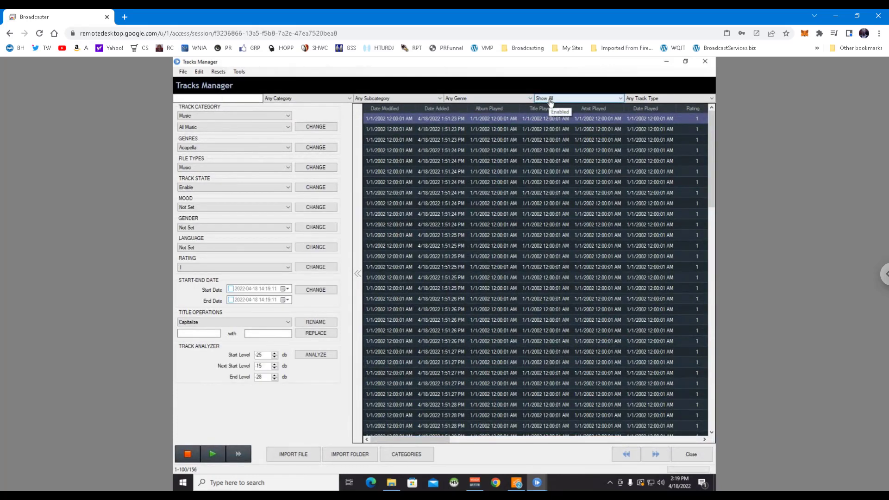
pyautogui.click(550, 102)
pyautogui.click(550, 111)
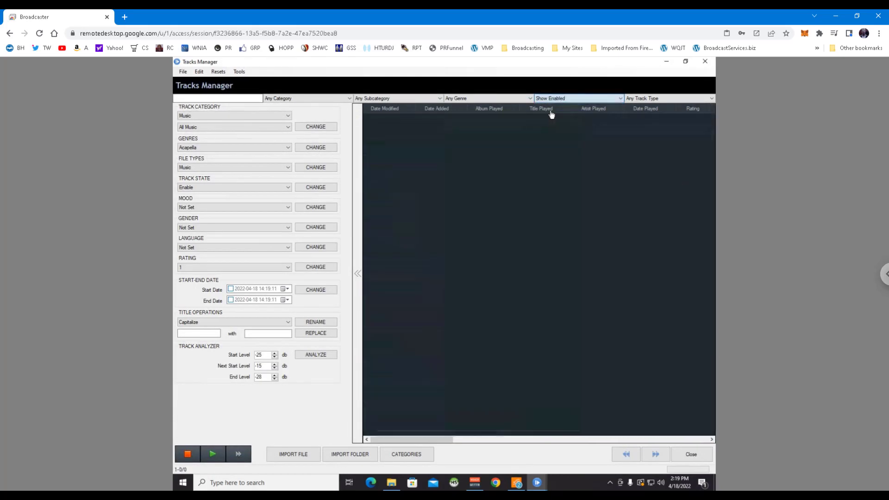
pyautogui.click(559, 98)
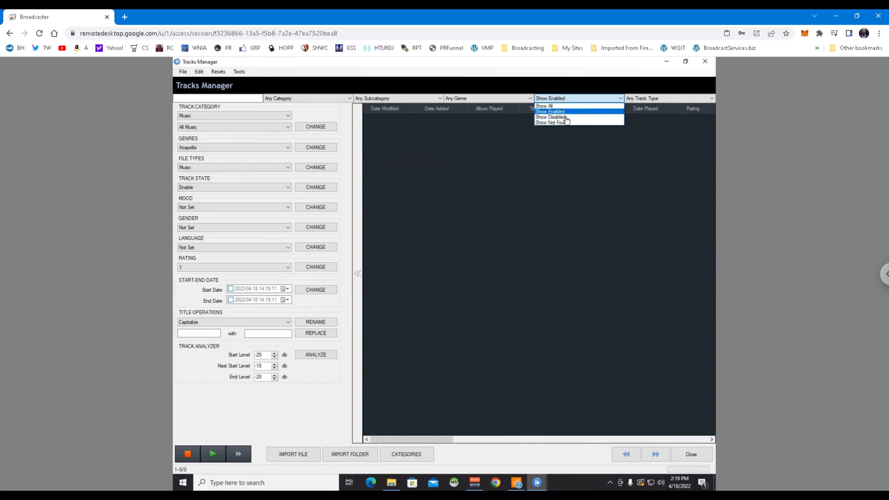
pyautogui.click(564, 117)
pyautogui.click(563, 98)
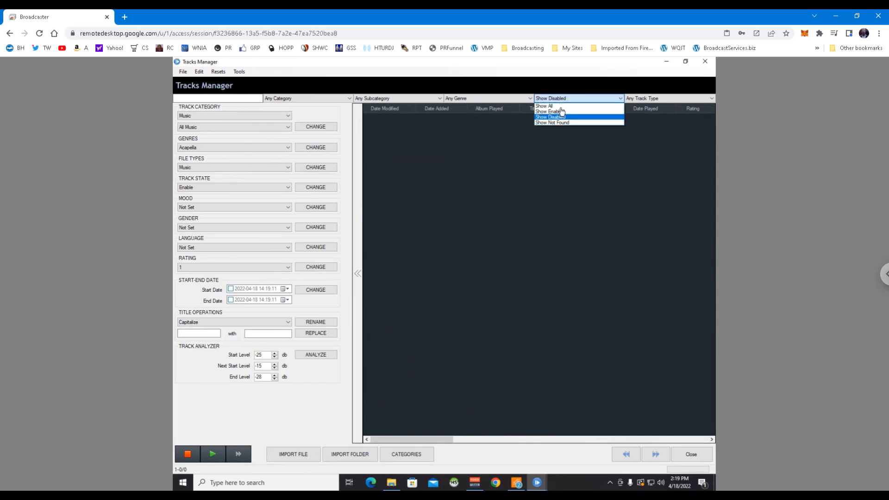
pyautogui.click(561, 123)
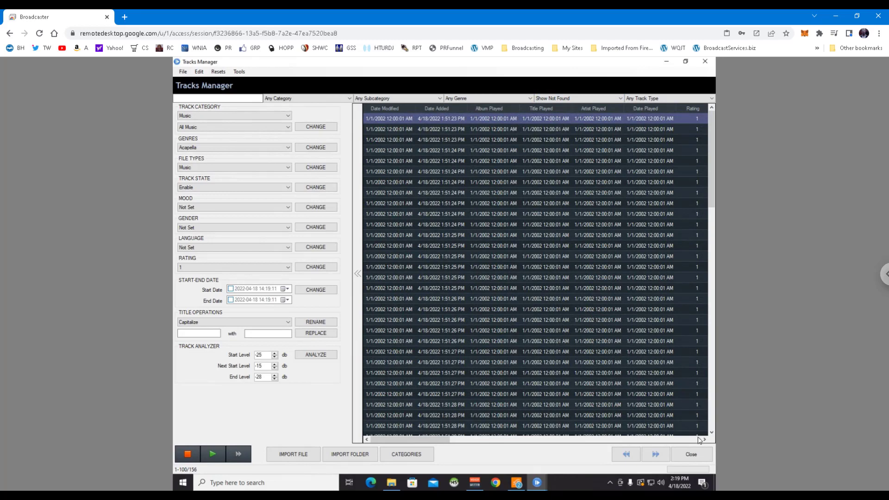
pyautogui.click(691, 454)
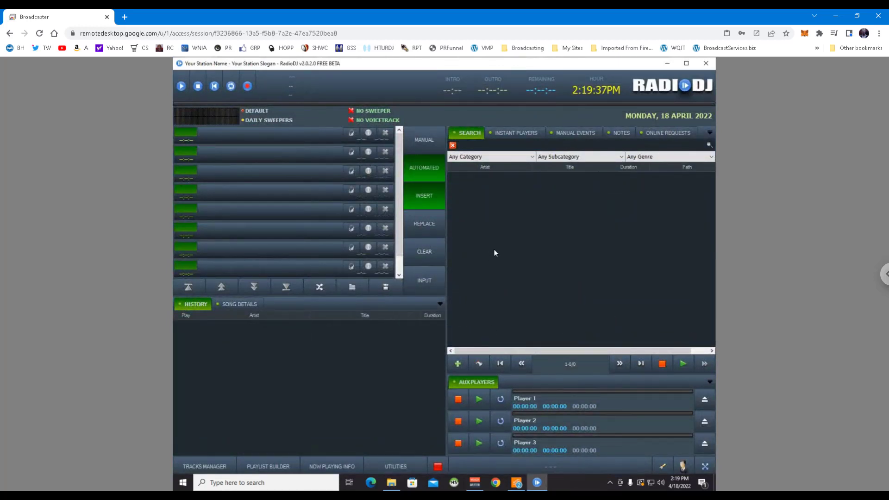
# Add event '321' that loads the least recently played Music track, repeating by day and hour.
pyautogui.click(550, 467)
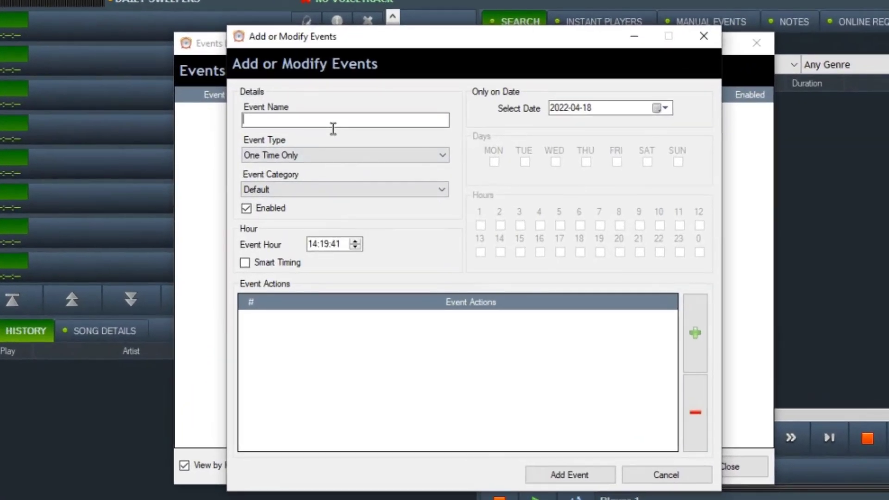
pyautogui.write('321')
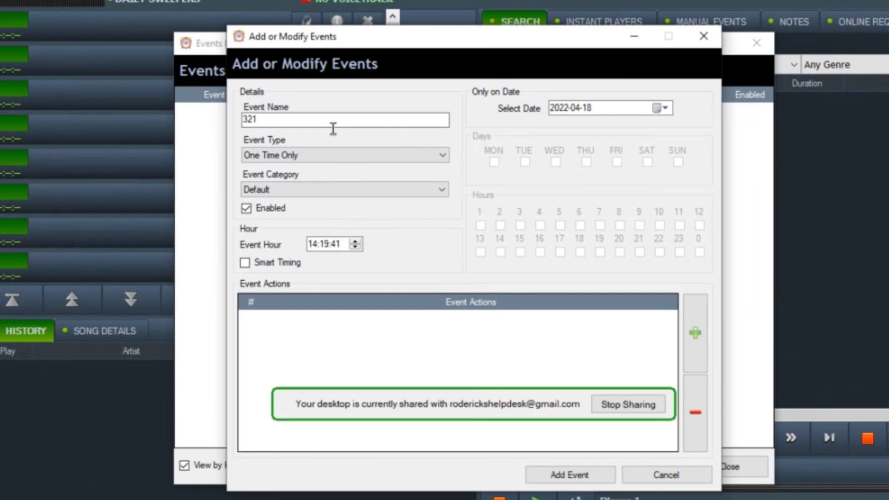
pyautogui.click(692, 319)
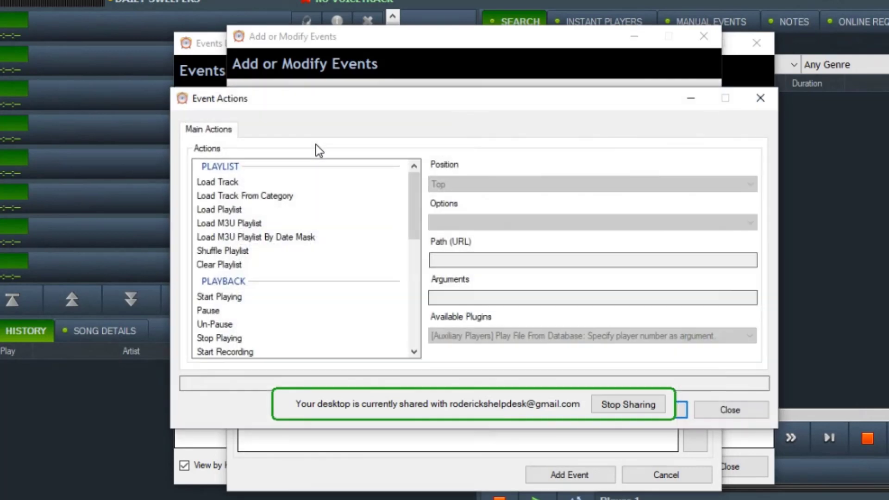
pyautogui.doubleClick(281, 197)
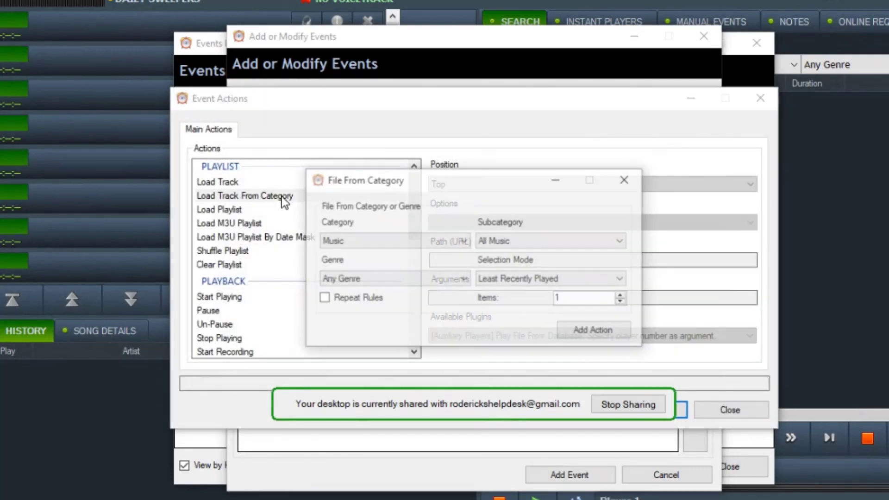
pyautogui.click(593, 335)
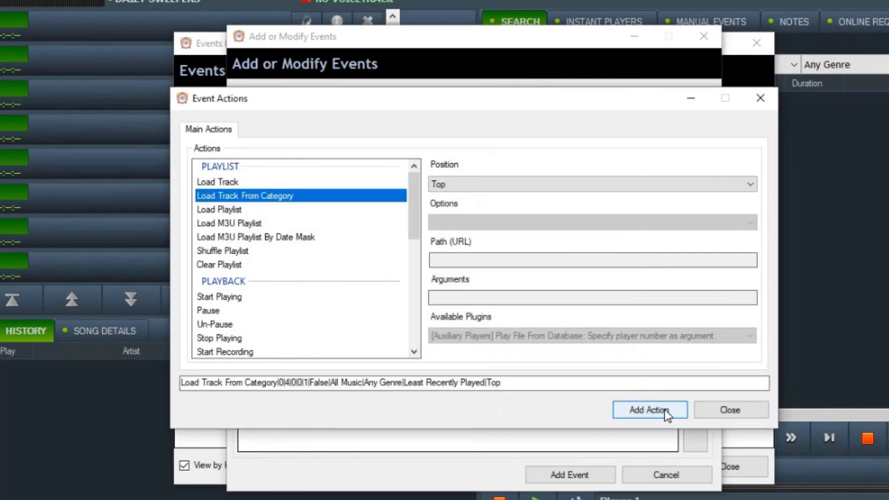
pyautogui.click(665, 409)
pyautogui.click(330, 156)
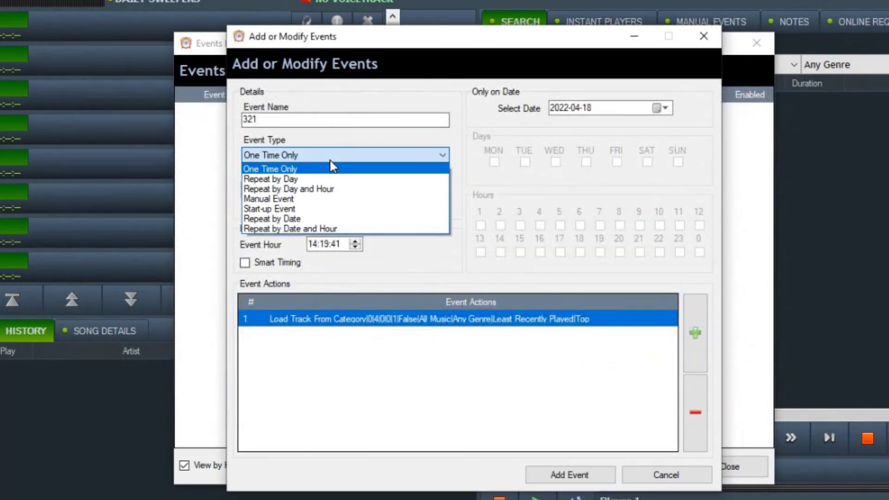
pyautogui.click(327, 188)
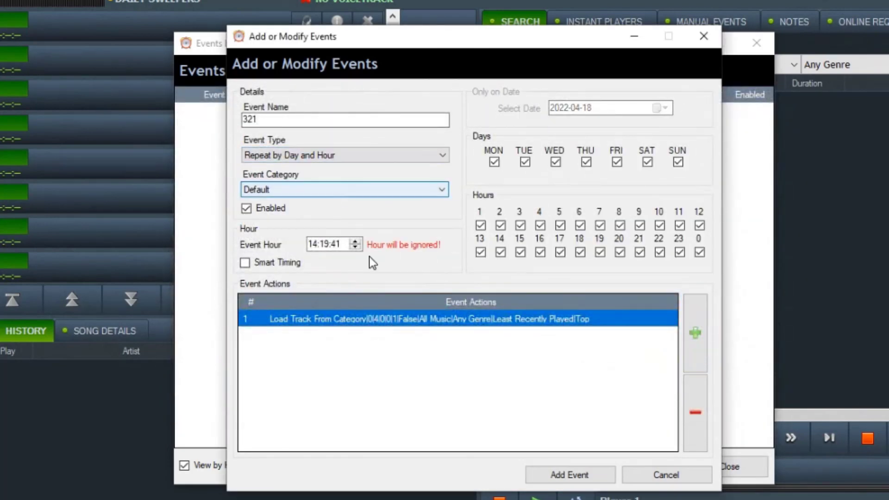
pyautogui.click(568, 476)
pyautogui.click(581, 473)
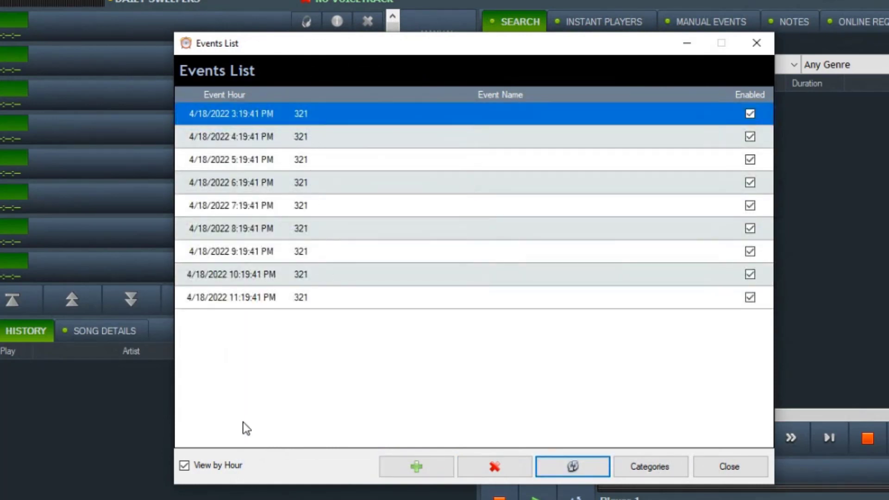
pyautogui.click(730, 472)
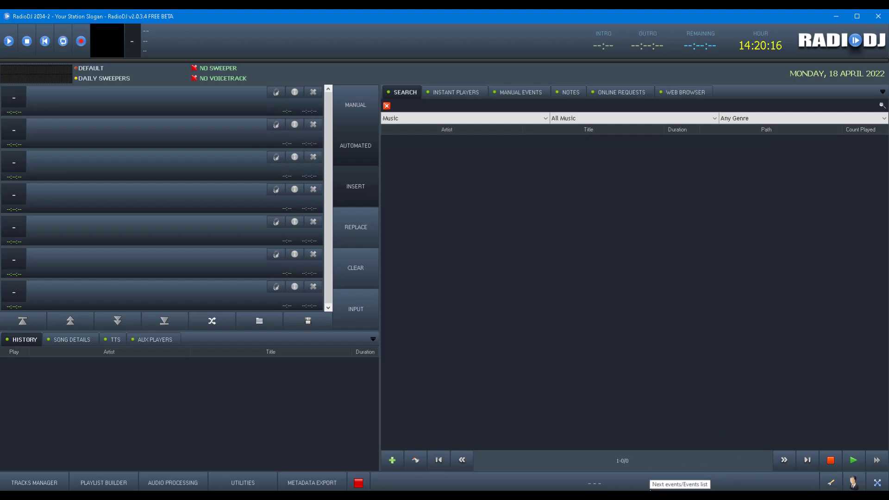
pyautogui.click(688, 487)
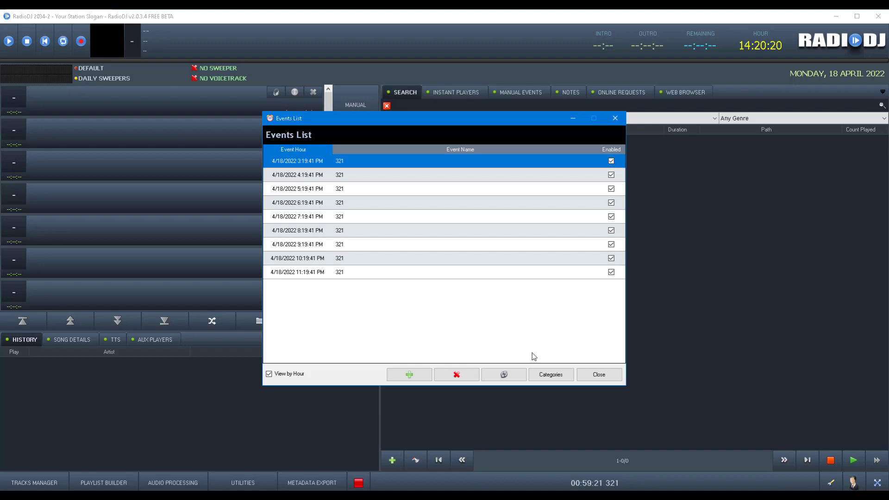
pyautogui.click(599, 374)
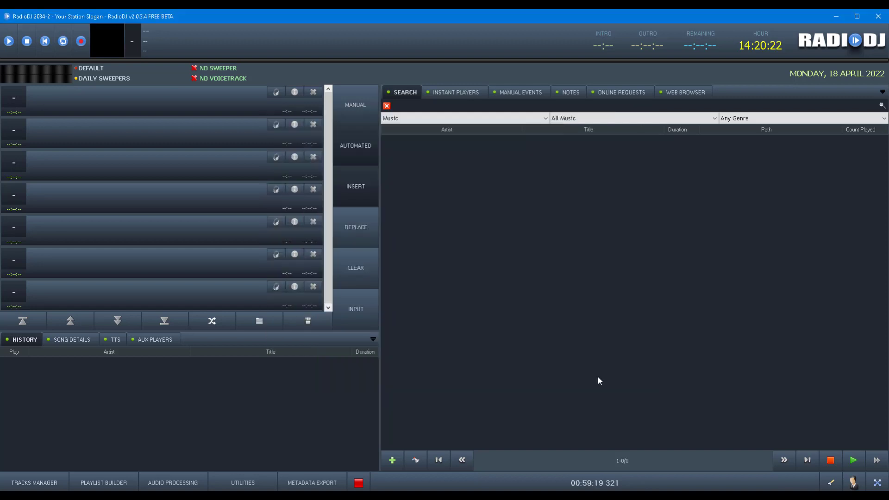
pyautogui.click(612, 483)
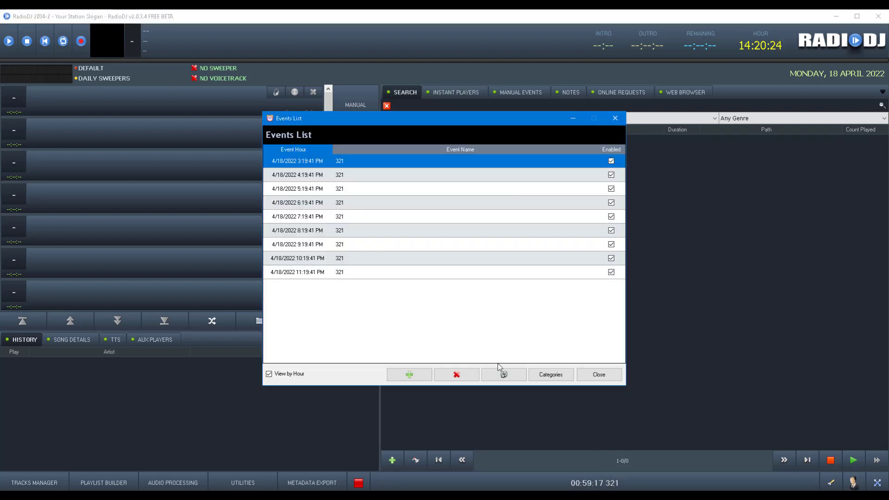
pyautogui.click(410, 375)
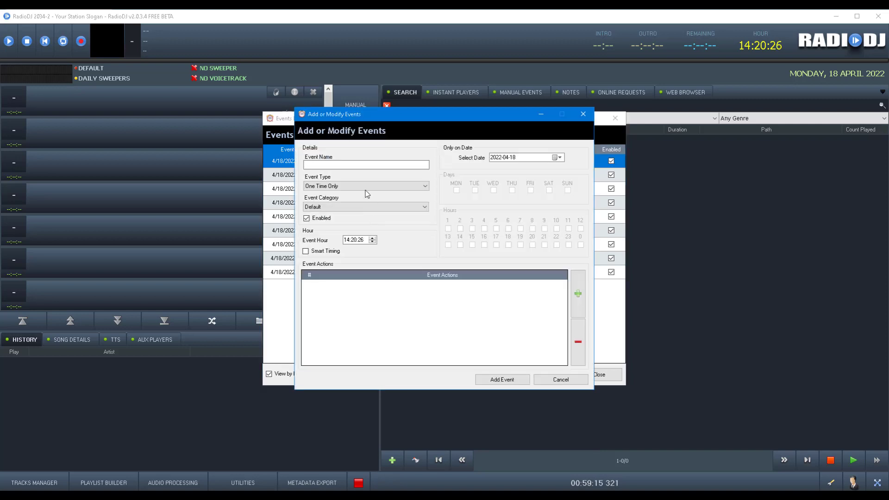
pyautogui.click(578, 293)
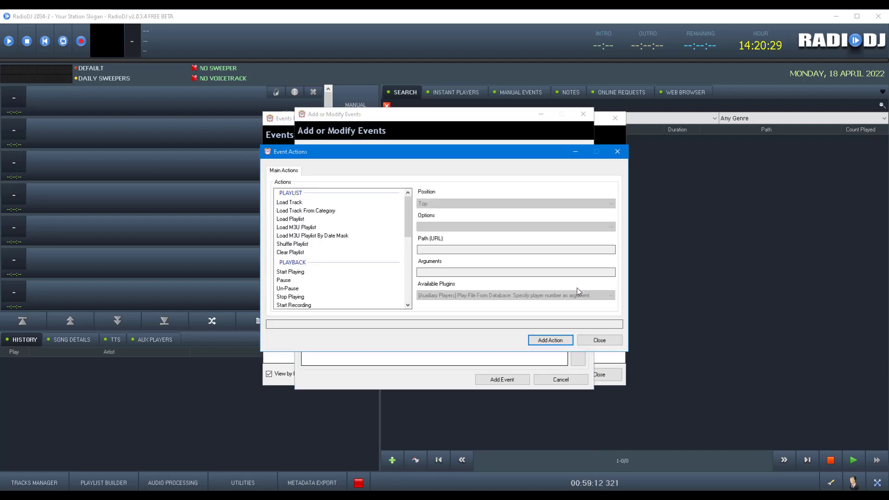
pyautogui.doubleClick(327, 212)
pyautogui.click(395, 238)
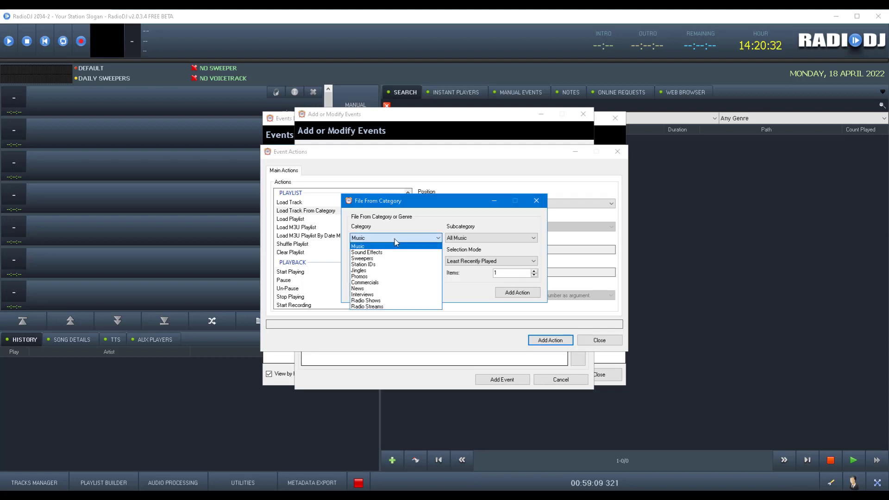
pyautogui.click(395, 238)
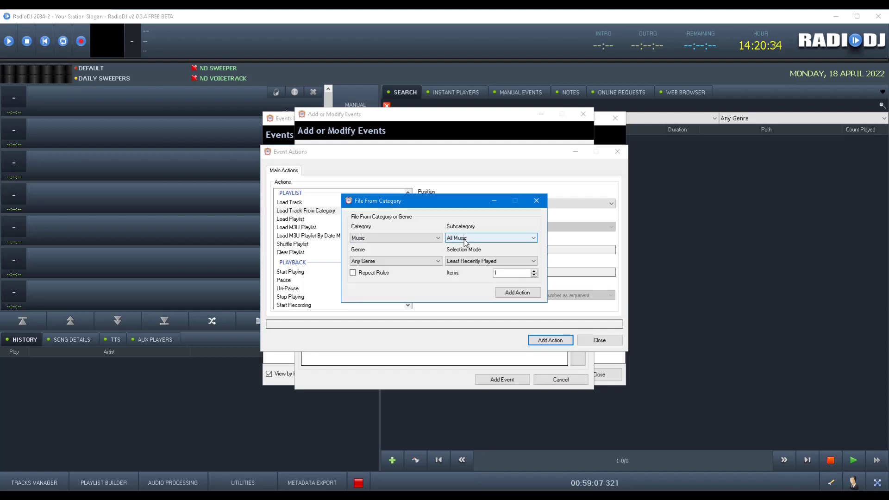
pyautogui.click(523, 296)
pyautogui.click(595, 341)
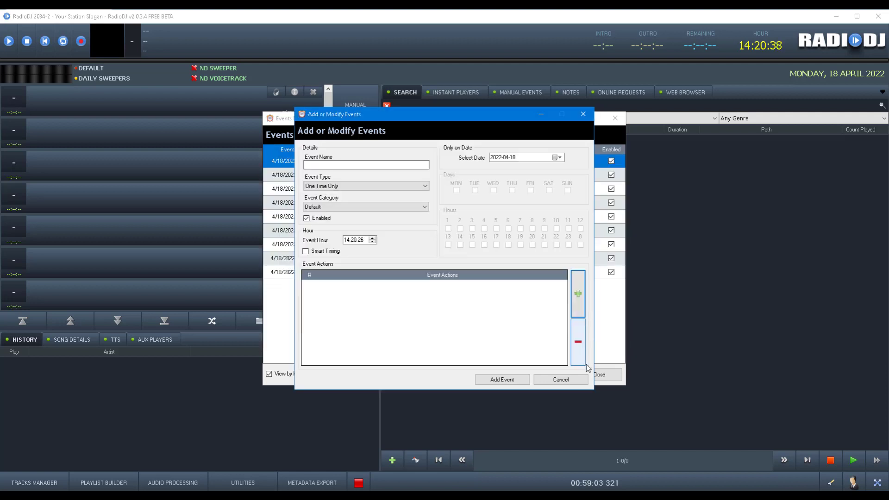
pyautogui.click(576, 379)
pyautogui.click(598, 373)
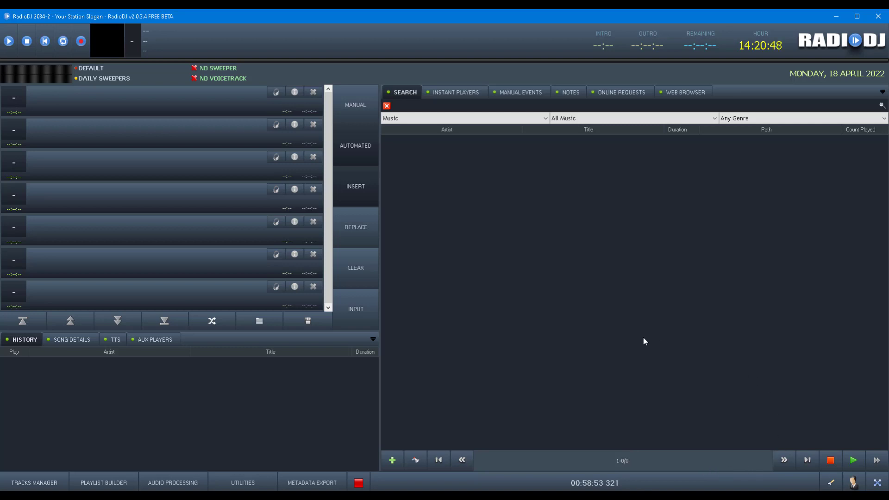
# On the remote station, briefly open and close the Tracks Manager, then open Utilities.
pyautogui.click(387, 497)
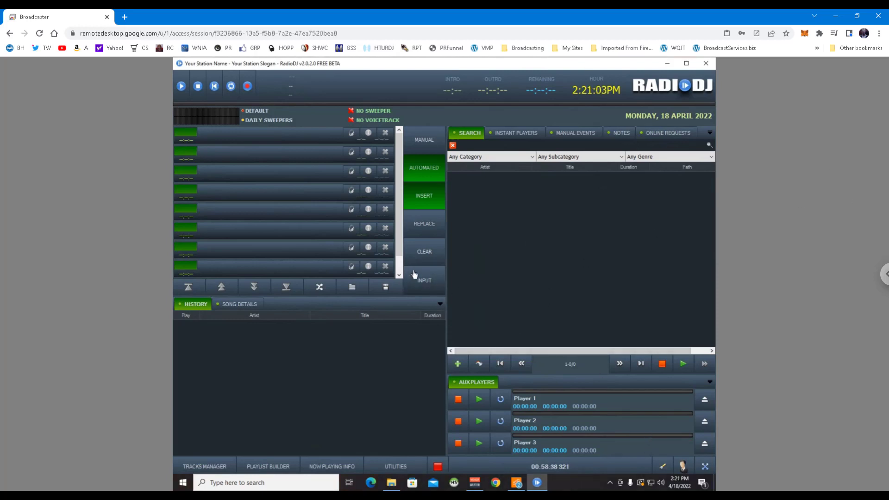
pyautogui.click(204, 466)
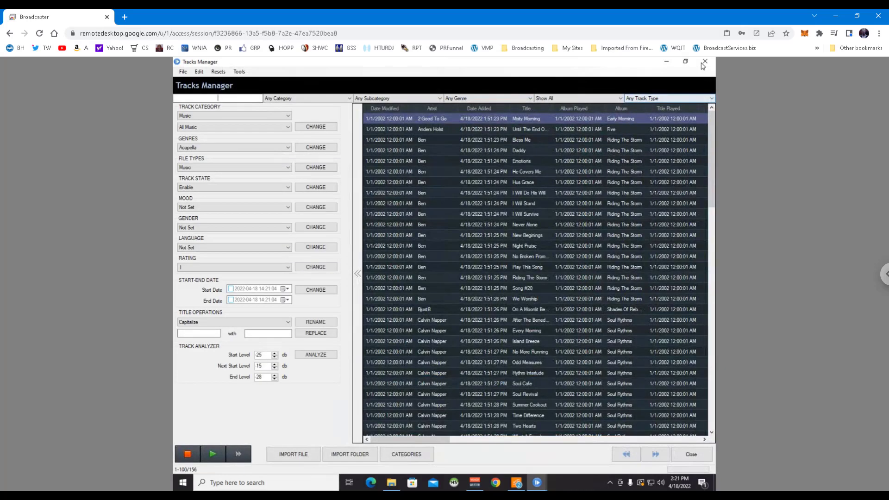
pyautogui.click(705, 63)
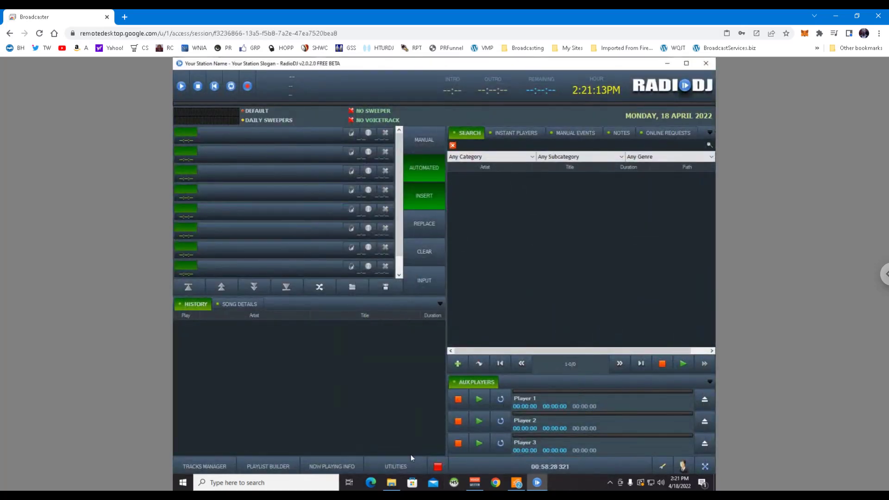
pyautogui.click(403, 468)
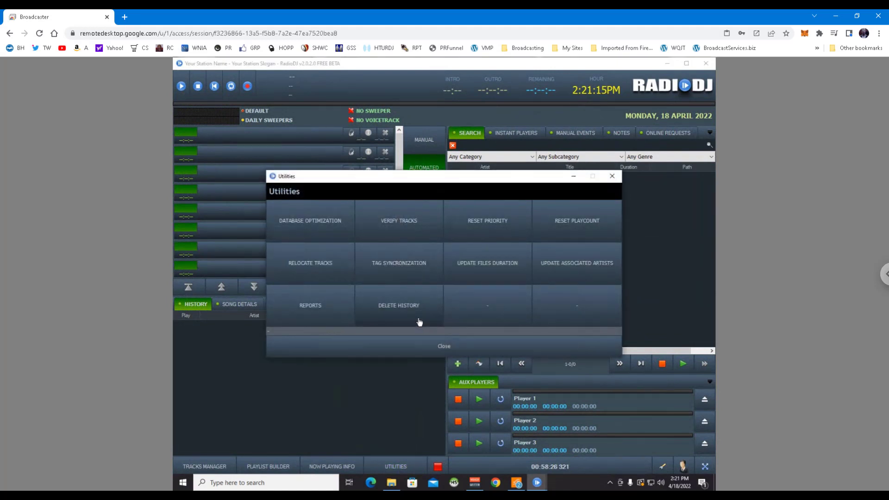
# Run Verify Tracks to confirm the shared library's track paths are found, then close Utilities.
pyautogui.click(394, 217)
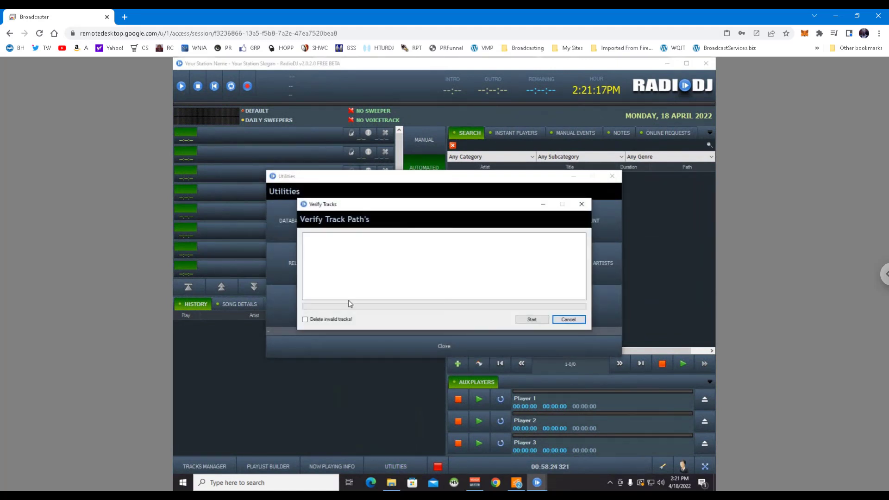
pyautogui.click(539, 319)
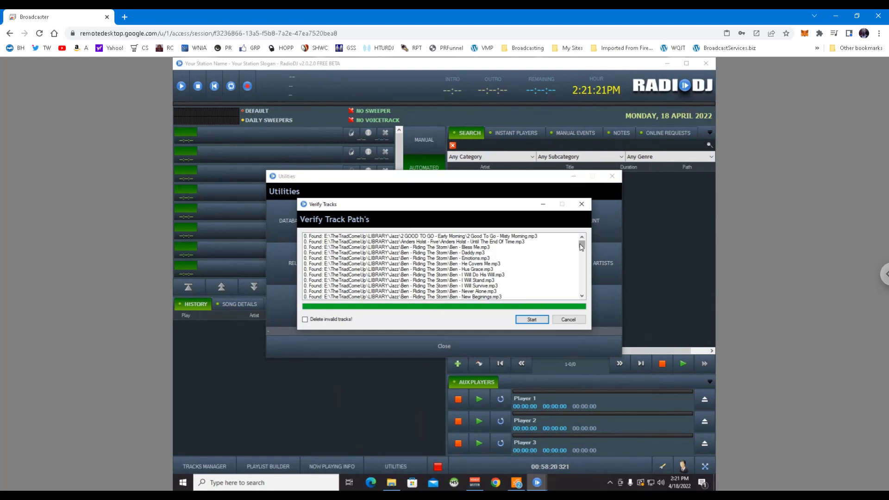
pyautogui.moveTo(582, 243); pyautogui.dragTo(593, 327)
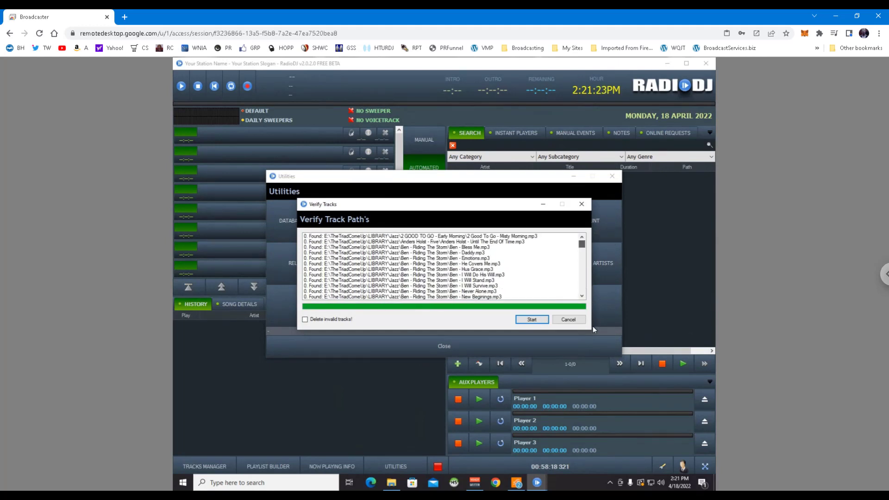
pyautogui.click(568, 320)
pyautogui.click(486, 344)
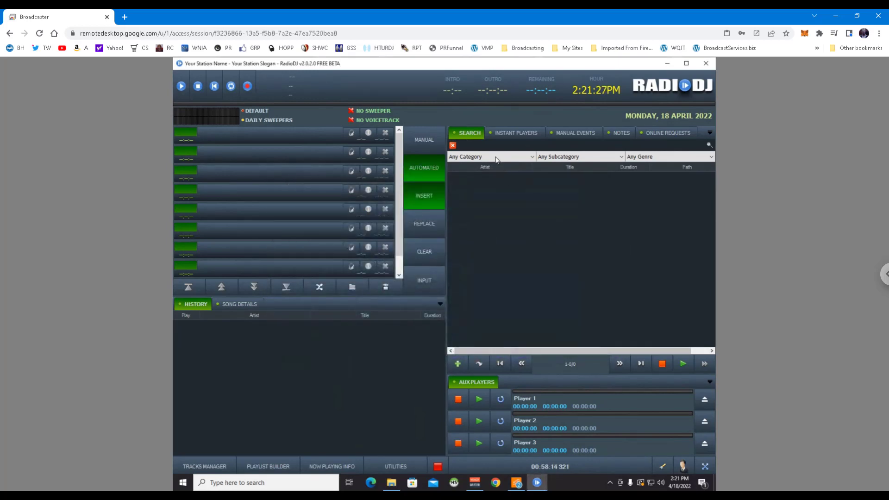
# Filter the remote search list to Music, switch to manual mode, and accept setting up a rotation.
pyautogui.click(490, 160)
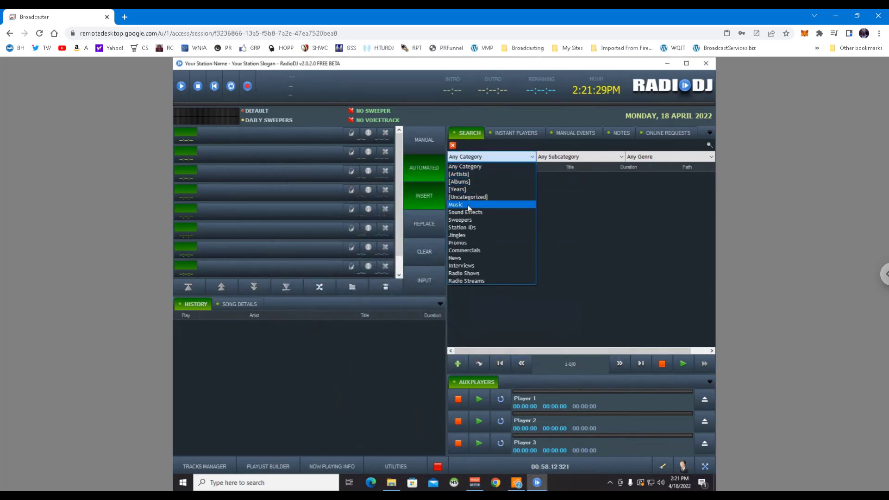
pyautogui.click(523, 204)
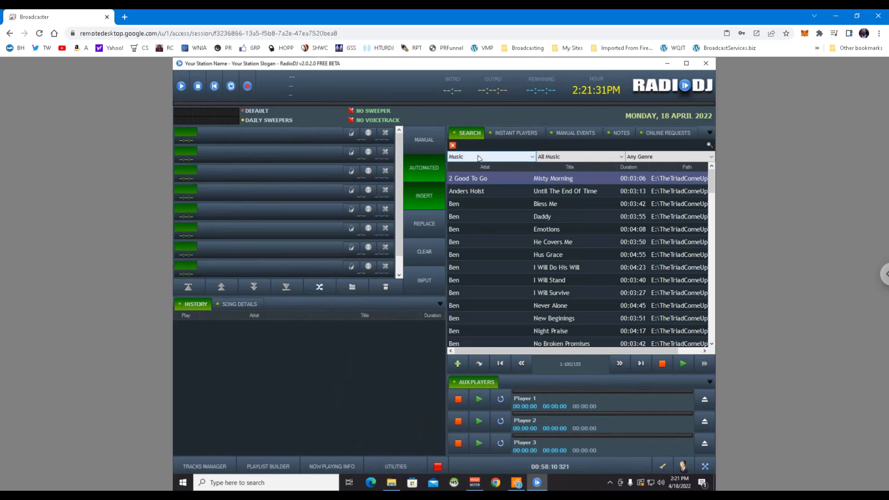
pyautogui.click(430, 143)
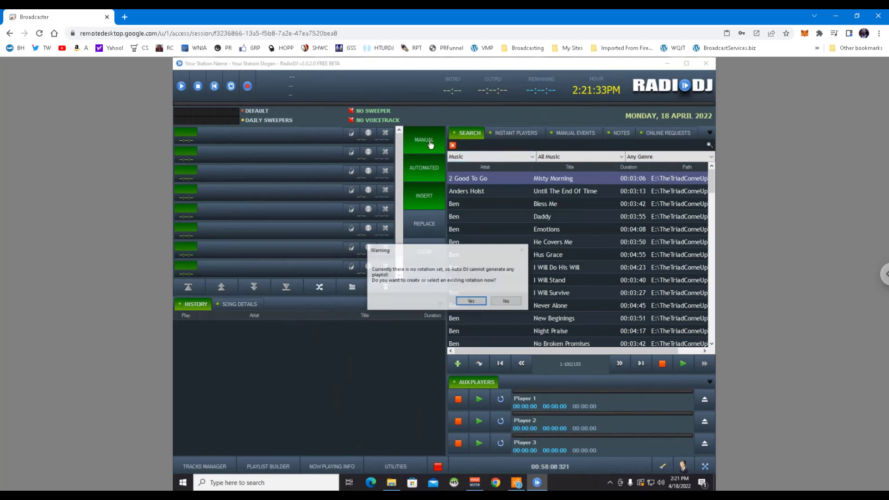
pyautogui.click(471, 301)
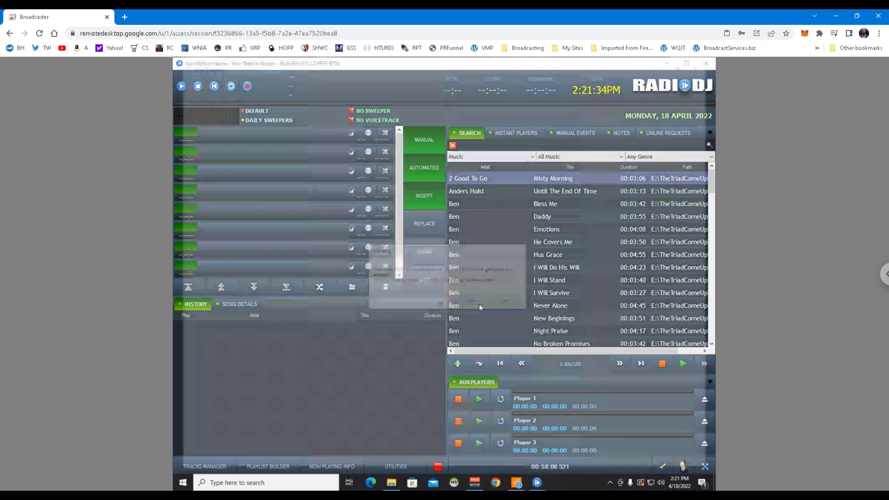
# Add a Track From Category Music entry with 5-minute track and artist repeat limits, and save the rotation.
pyautogui.click(270, 94)
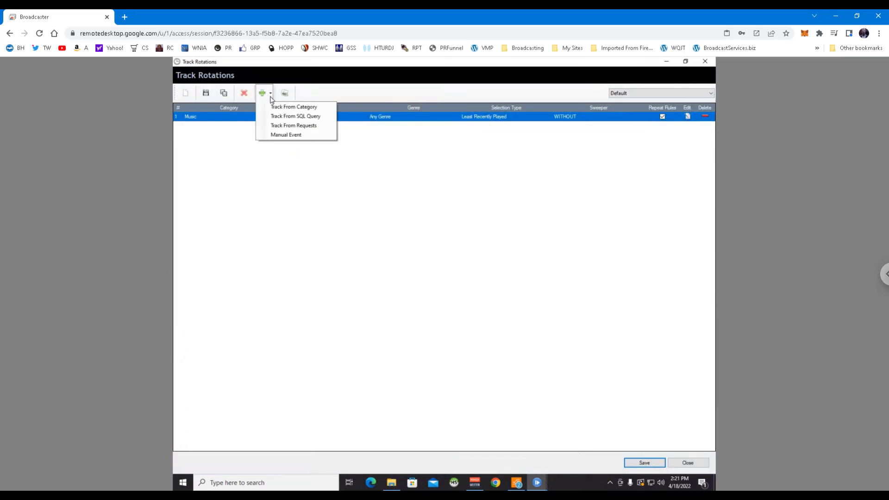
pyautogui.click(294, 109)
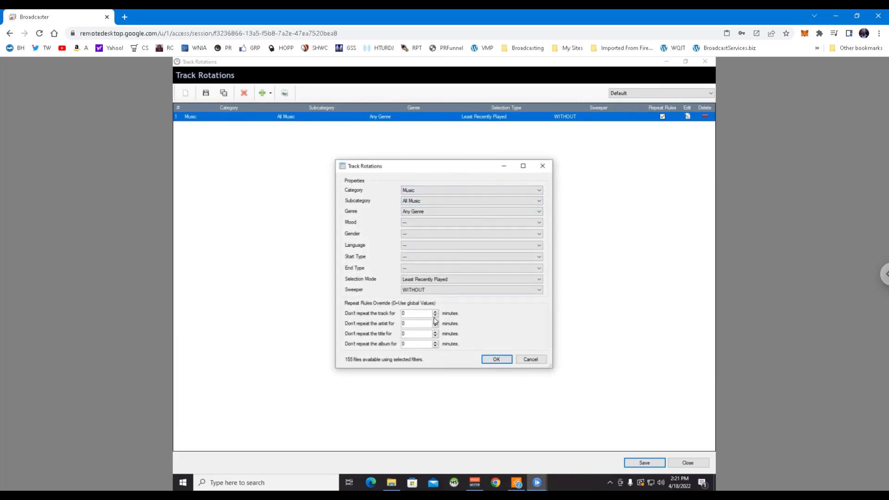
pyautogui.doubleClick(412, 314)
pyautogui.write('5')
pyautogui.doubleClick(409, 323)
pyautogui.write('5')
pyautogui.press('Tab')
pyautogui.click(496, 360)
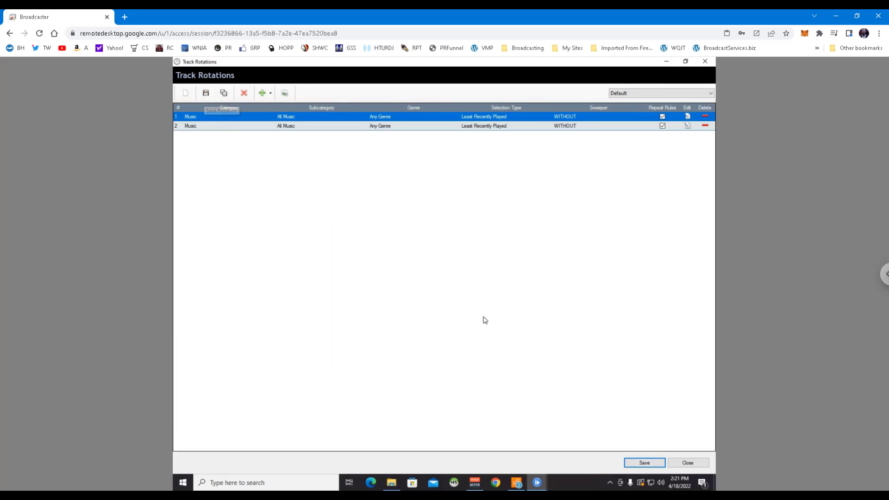
pyautogui.click(642, 464)
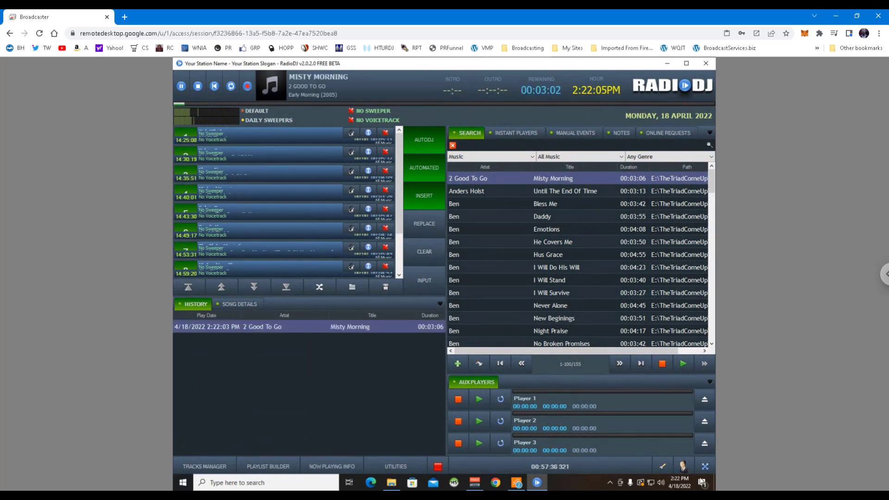
# Set the local station's search back to Any Category after trying Music, then return to the remote session.
pyautogui.click(754, 498)
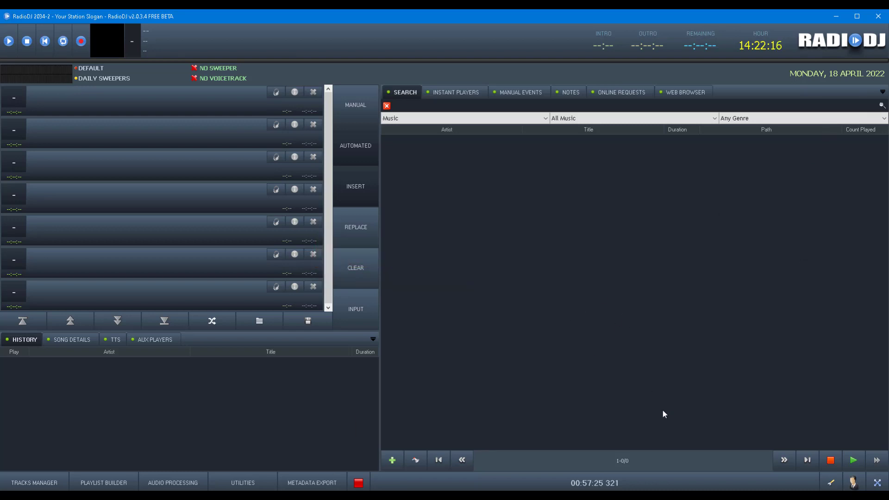
pyautogui.click(496, 119)
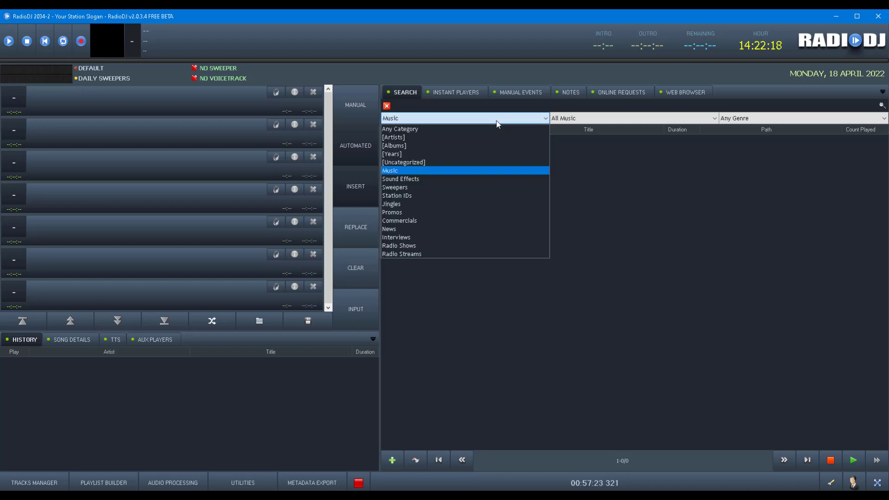
pyautogui.click(468, 129)
pyautogui.click(460, 119)
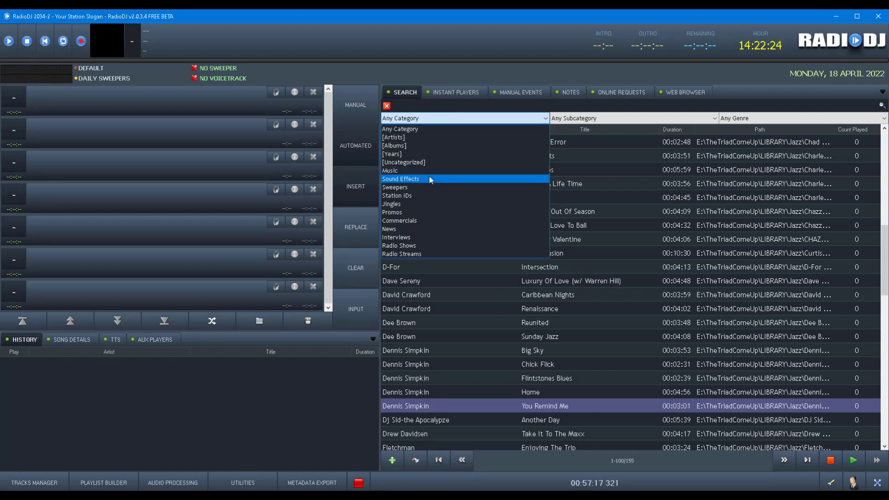
pyautogui.click(432, 170)
pyautogui.click(442, 119)
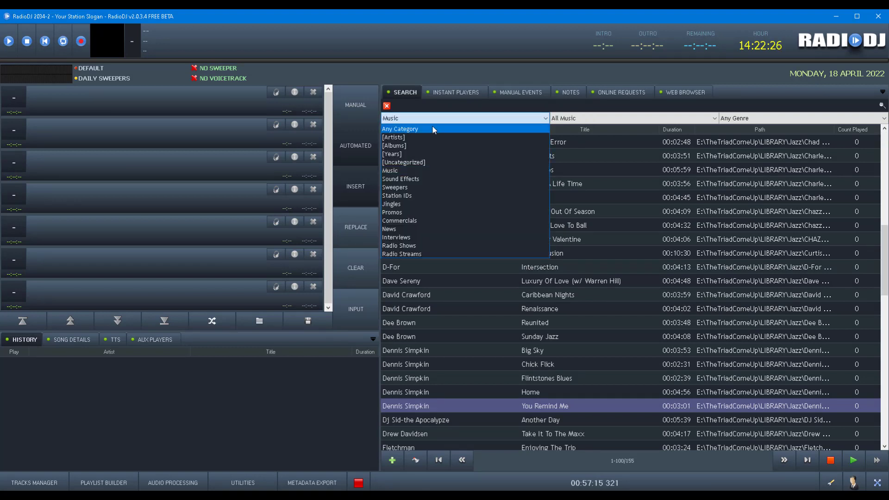
pyautogui.click(434, 128)
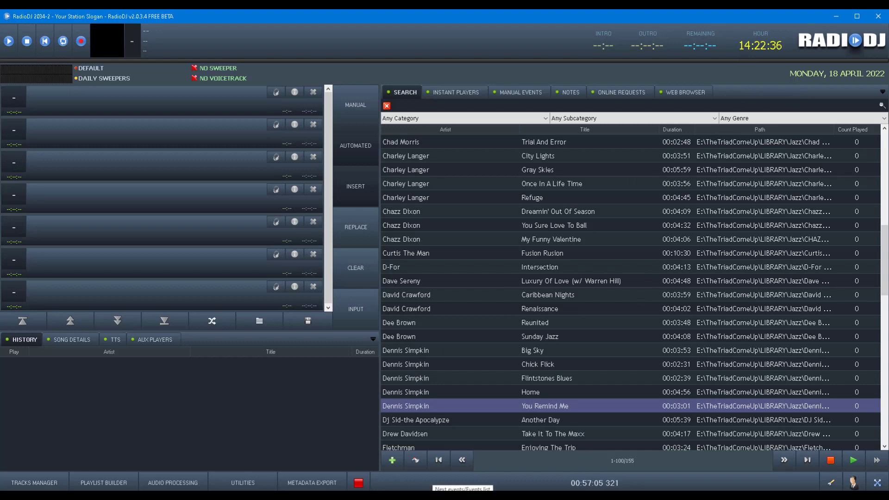
pyautogui.hotkey('alt', 'Tab')
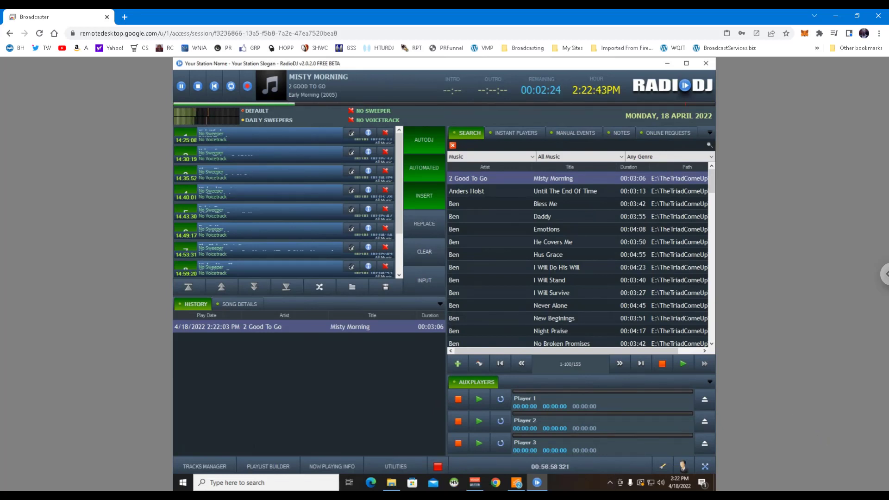
pyautogui.hotkey('alt', 'Tab')
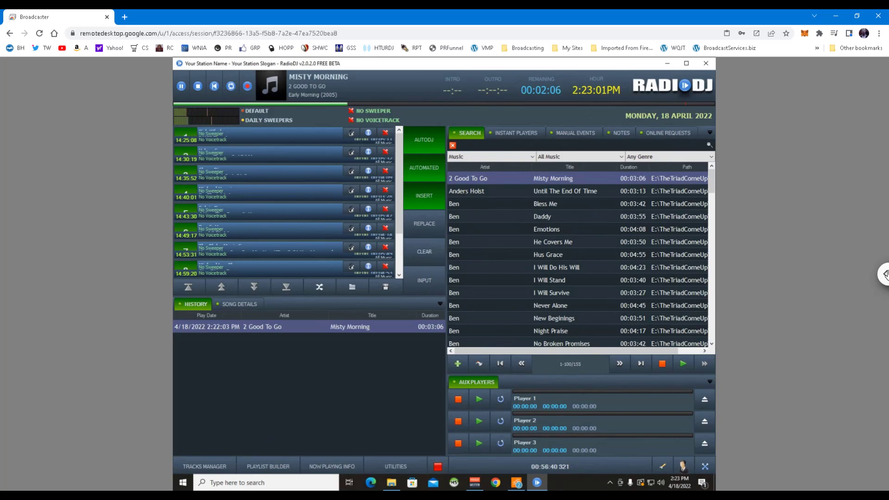
# Toggle the remote session full-screen on and off, close its options panel, and return to local RadioDJ.
pyautogui.click(884, 273)
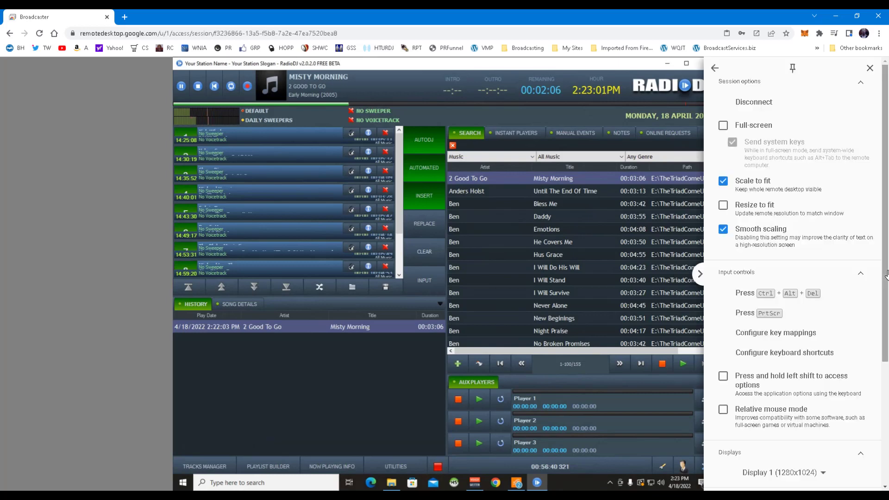
pyautogui.click(723, 126)
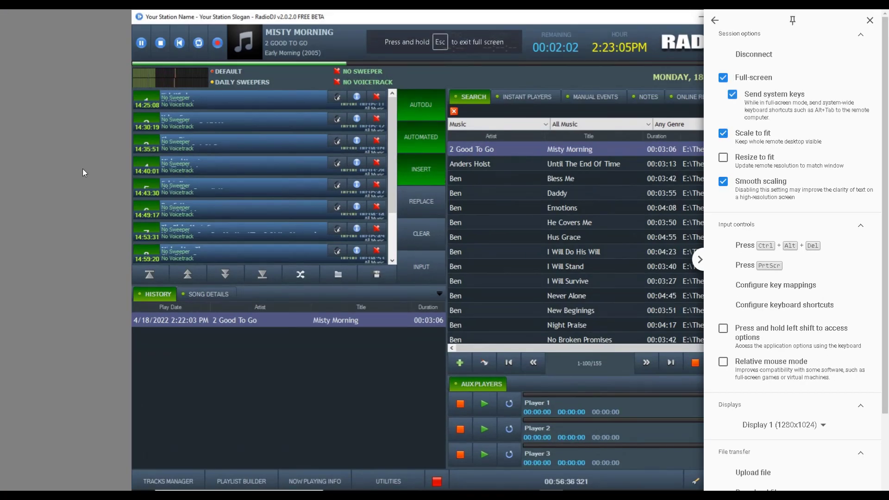
pyautogui.click(700, 259)
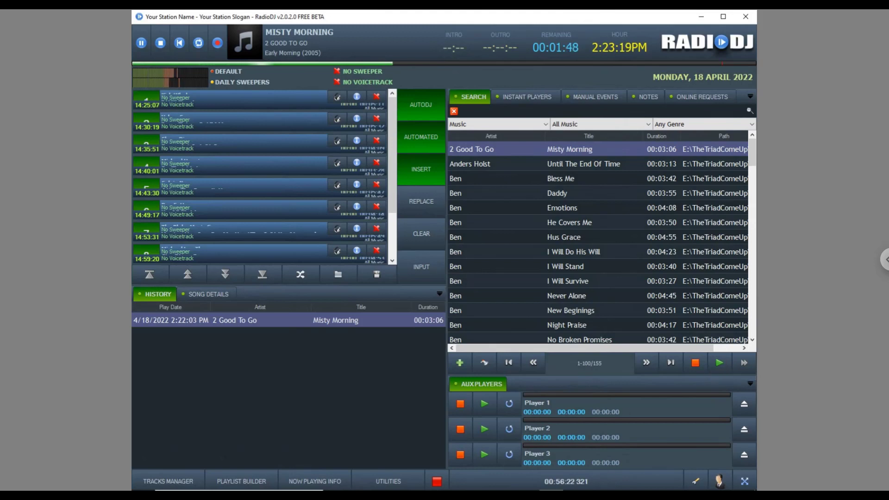
pyautogui.click(884, 259)
pyautogui.click(724, 78)
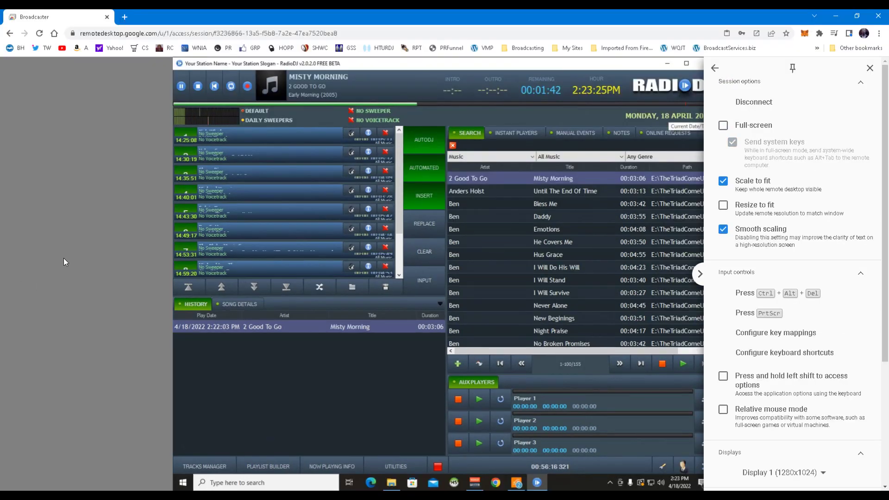
pyautogui.click(699, 275)
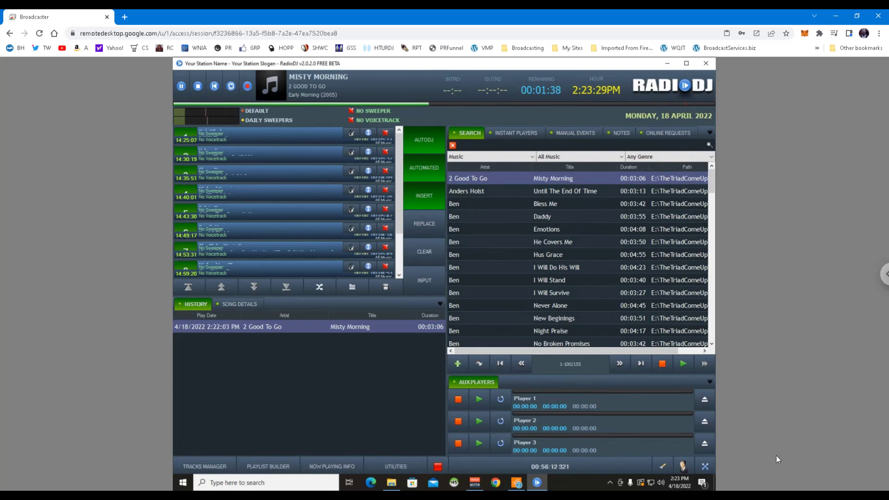
pyautogui.hotkey('alt', 'Tab')
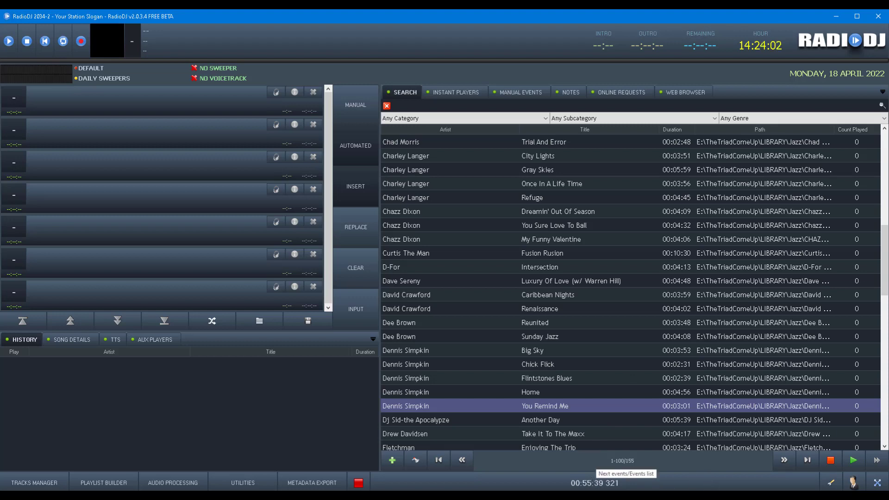
# Switch from local RadioDJ back to the remote station's Chrome Remote Desktop session.
pyautogui.hotkey('alt', 'Tab')
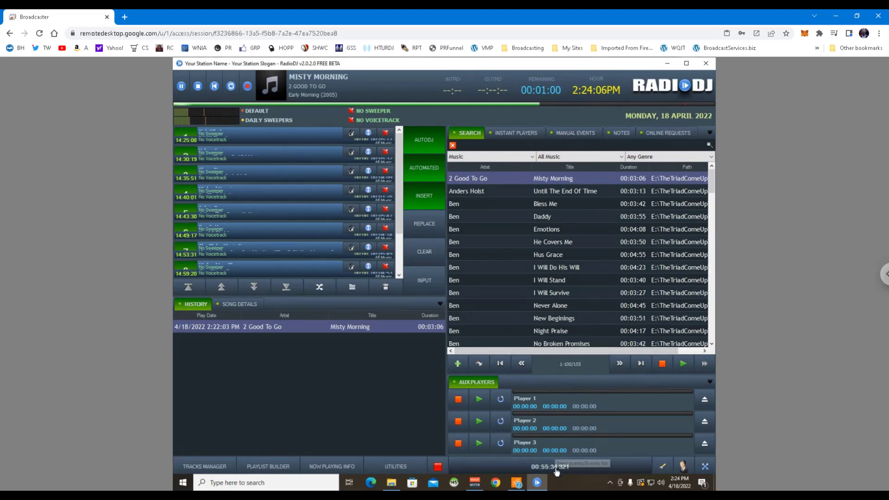
# Change the first 321 event's minutes to 25 so it runs at xx:25:41, then refresh the events list.
pyautogui.click(550, 466)
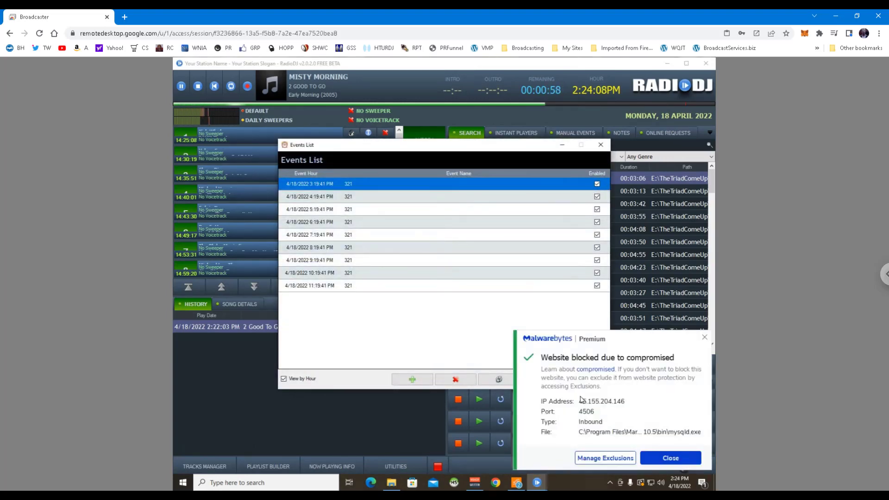
pyautogui.doubleClick(323, 184)
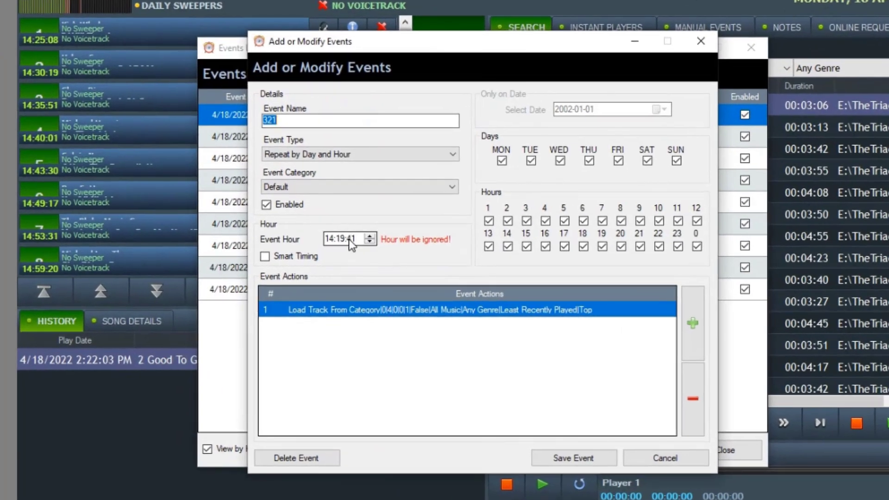
pyautogui.click(341, 242)
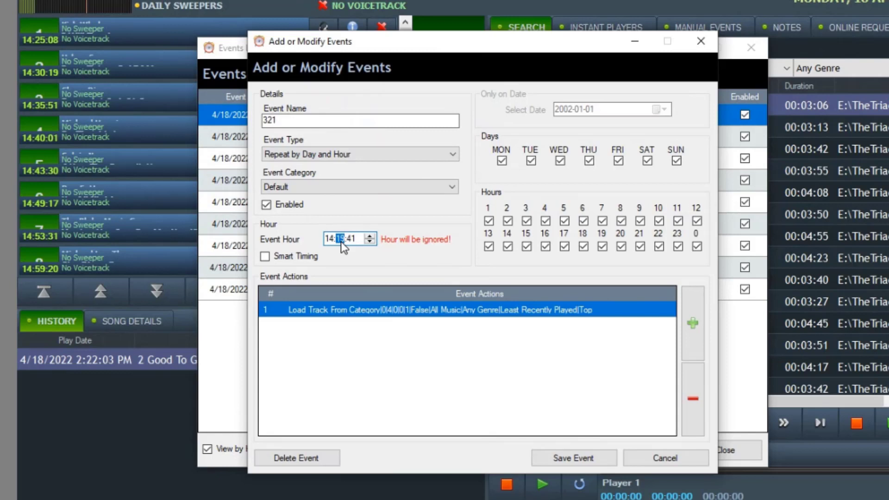
pyautogui.write('25')
pyautogui.click(584, 459)
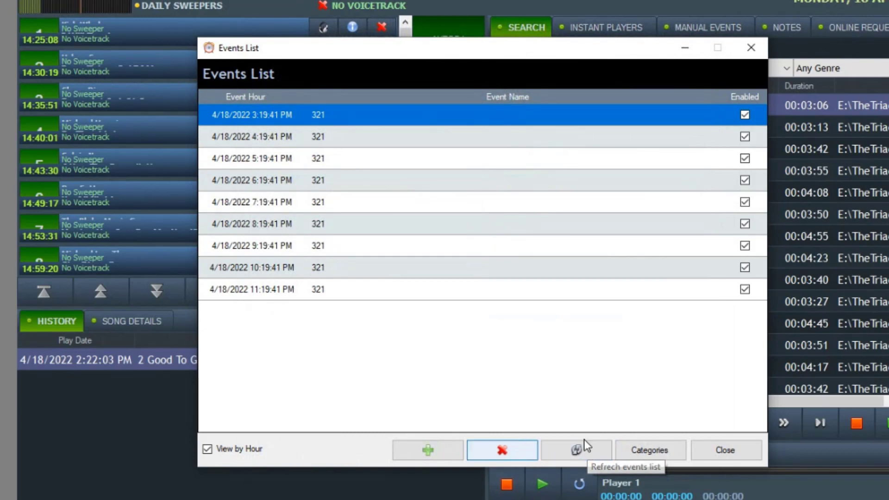
pyautogui.click(577, 454)
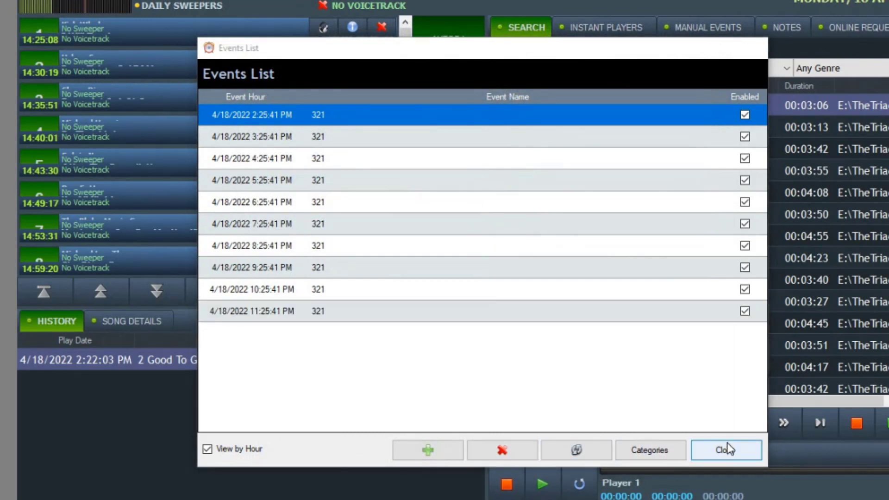
pyautogui.click(726, 447)
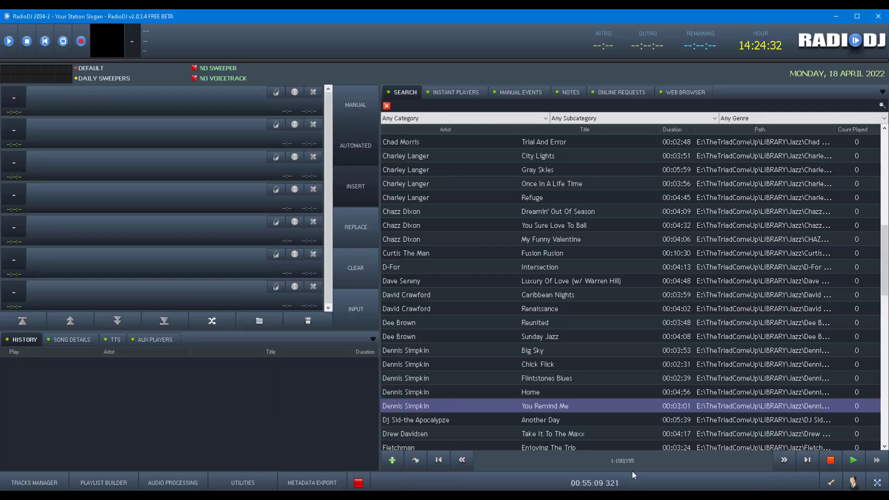
pyautogui.click(625, 482)
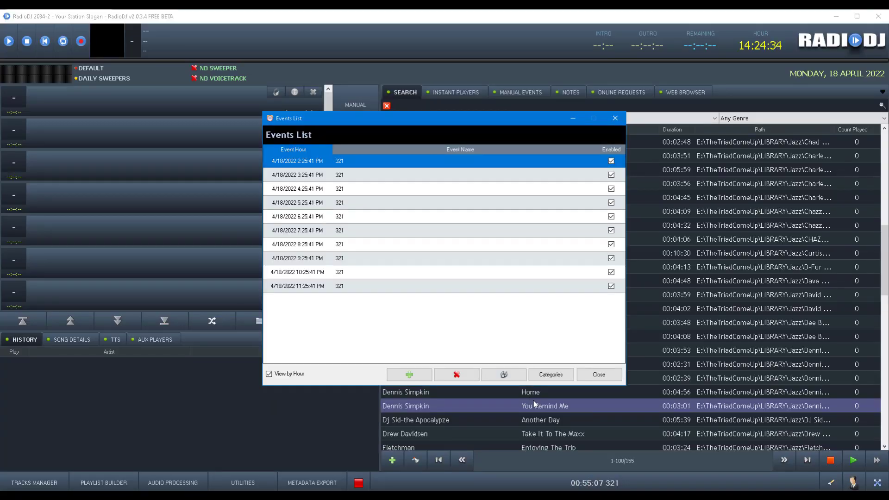
pyautogui.click(511, 373)
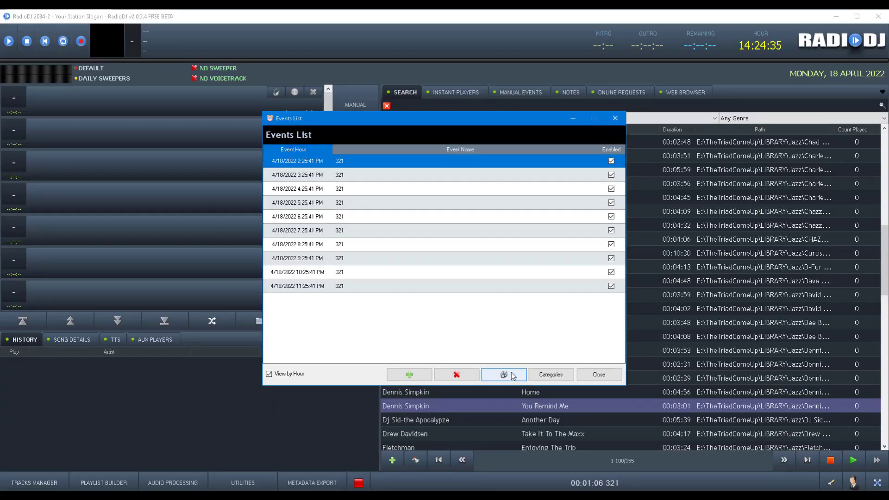
pyautogui.click(582, 378)
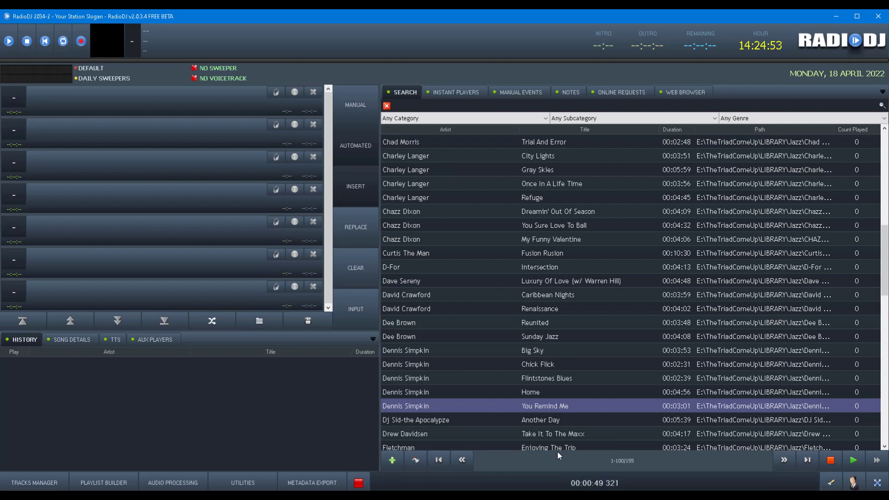
pyautogui.click(569, 482)
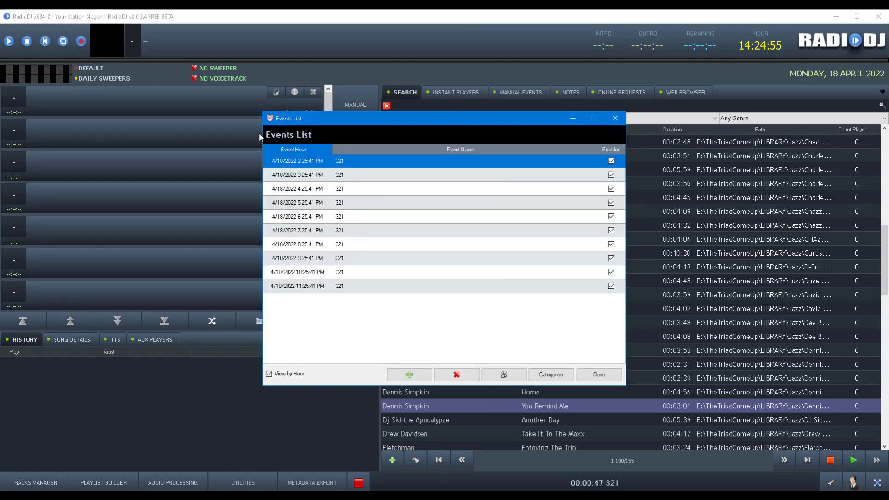
pyautogui.doubleClick(308, 161)
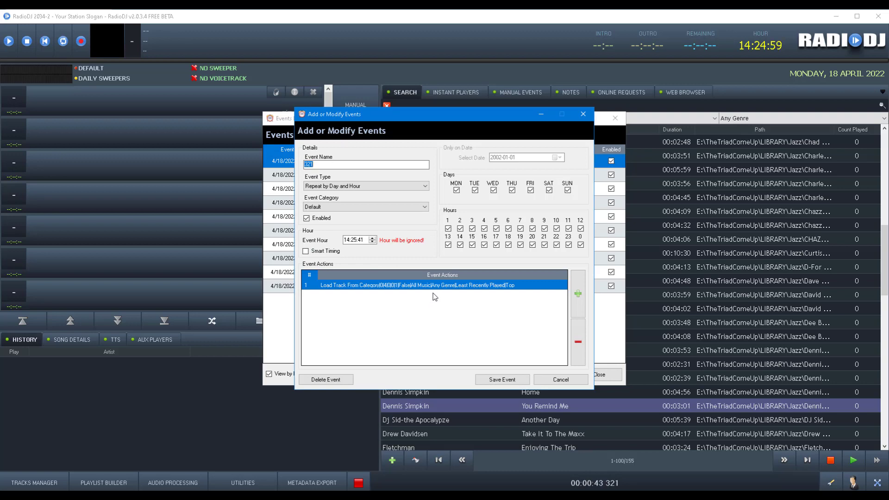
pyautogui.click(561, 379)
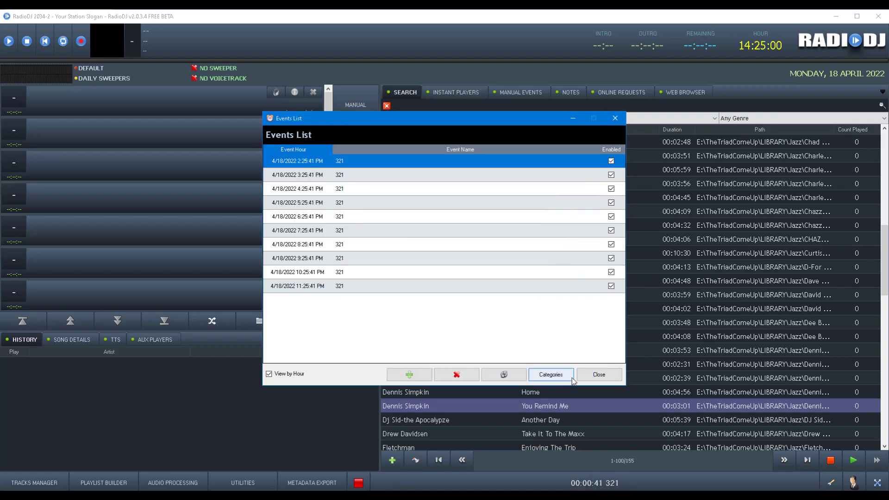
pyautogui.click(600, 375)
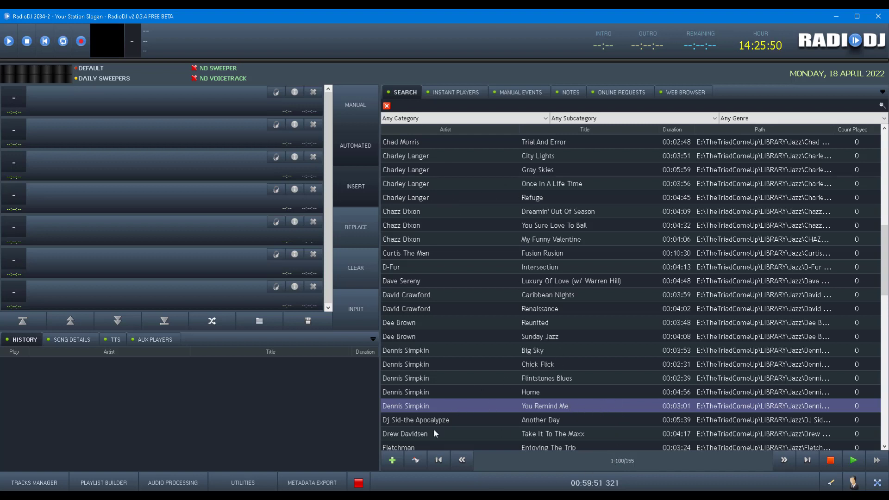
pyautogui.click(345, 497)
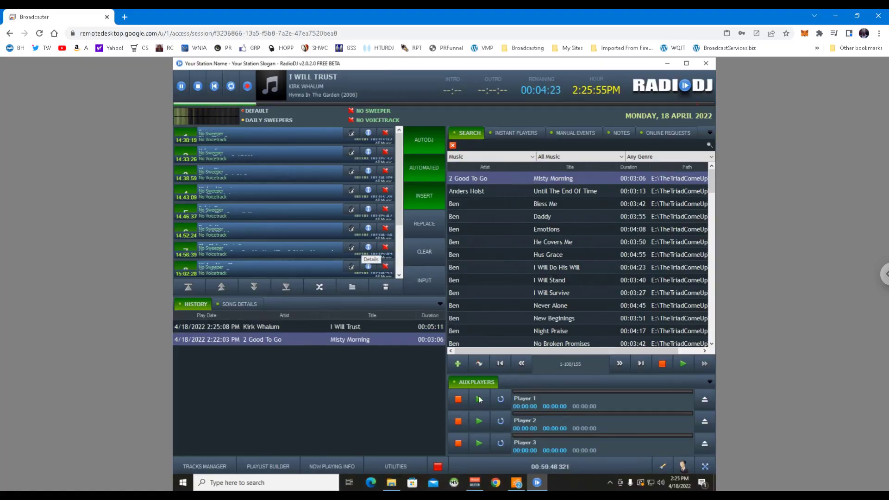
pyautogui.moveTo(537, 482)
pyautogui.click(550, 496)
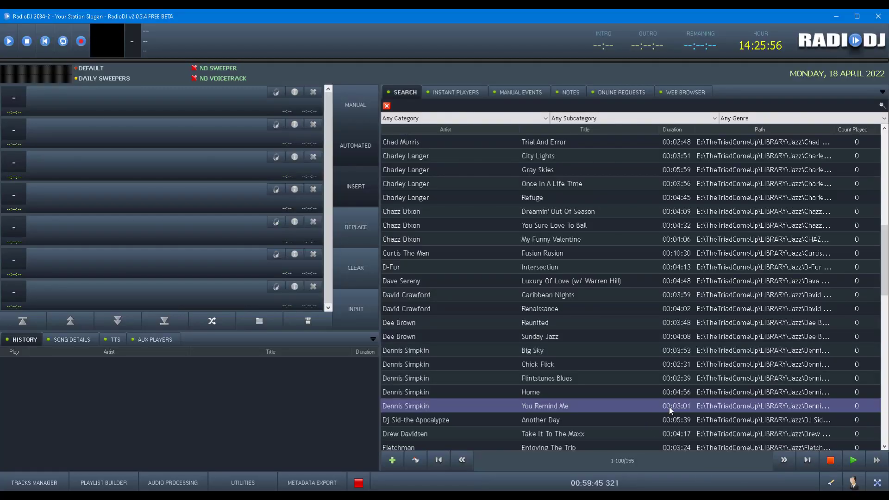
pyautogui.click(34, 483)
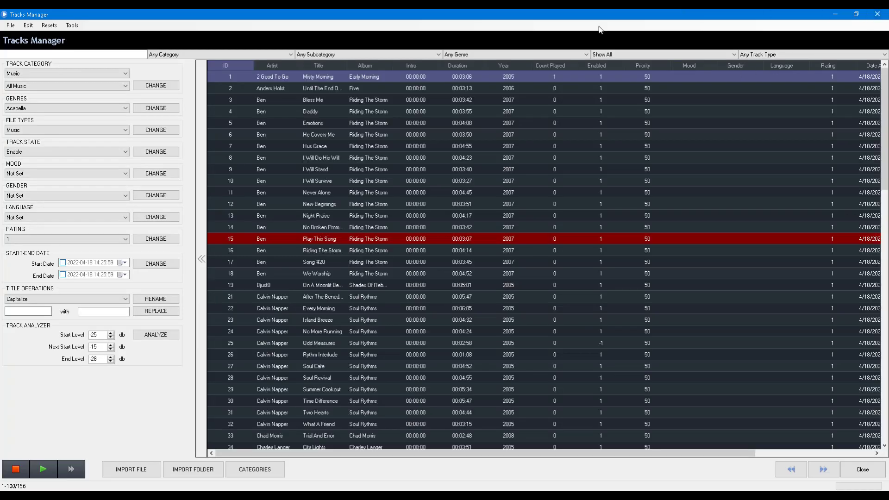
pyautogui.click(610, 54)
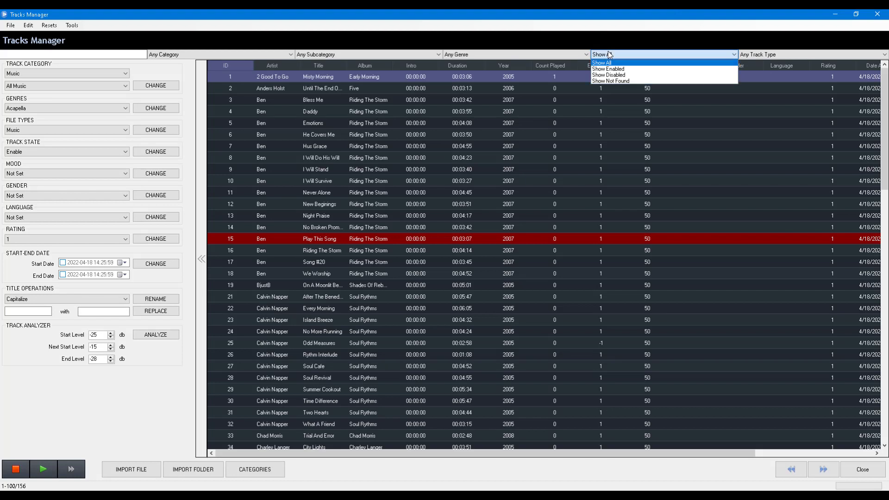
pyautogui.click(610, 81)
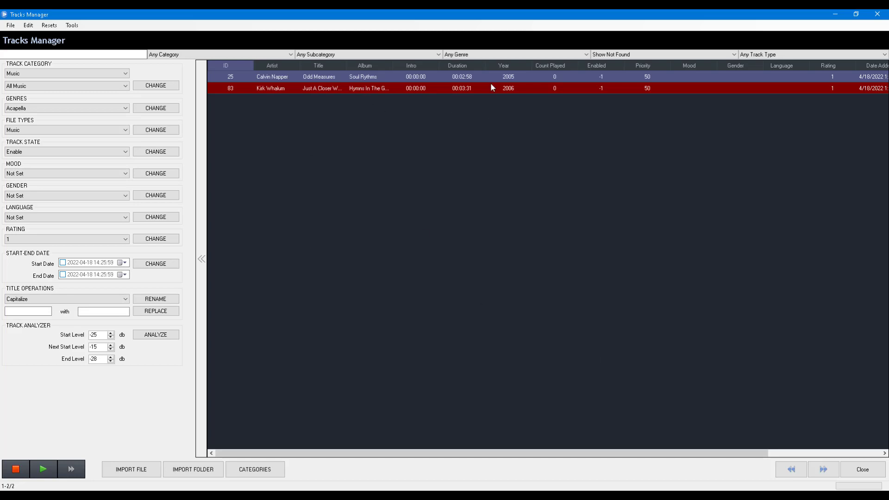
pyautogui.click(862, 469)
pyautogui.click(341, 495)
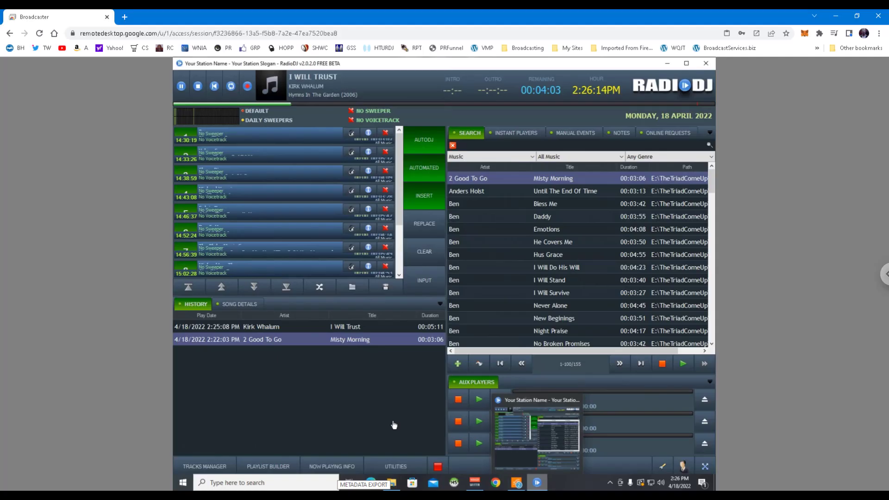
pyautogui.click(204, 466)
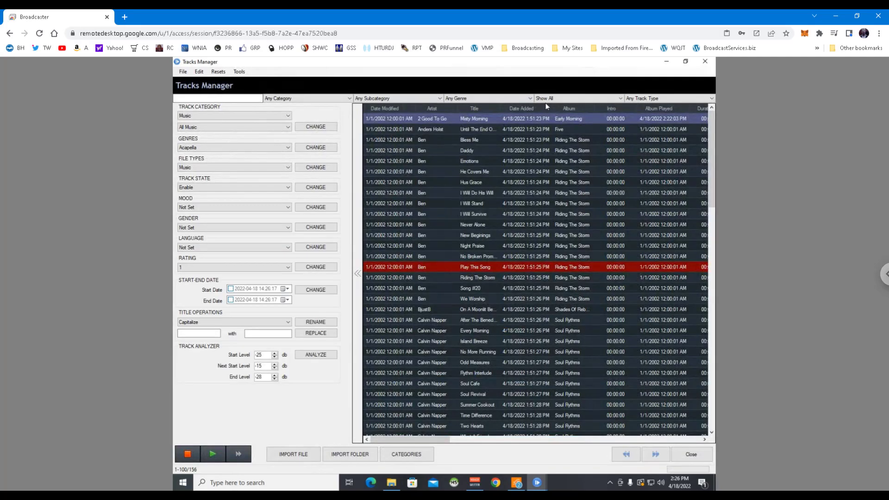
pyautogui.click(546, 98)
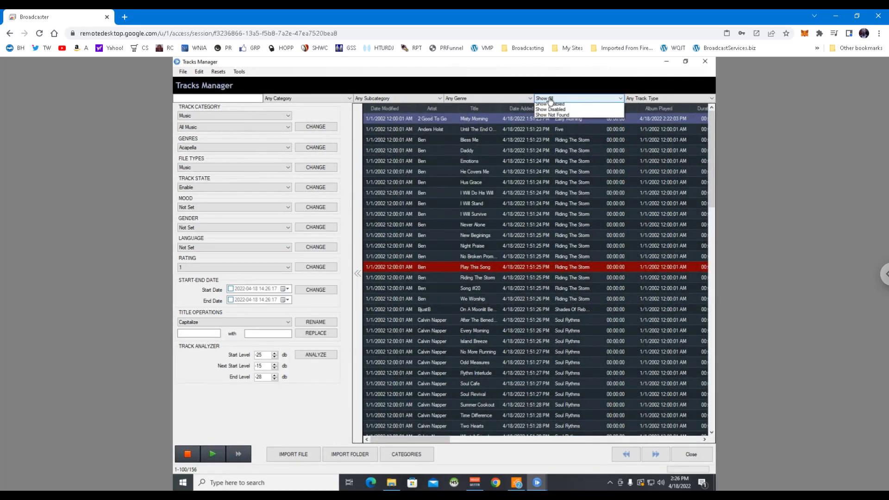
pyautogui.click(559, 123)
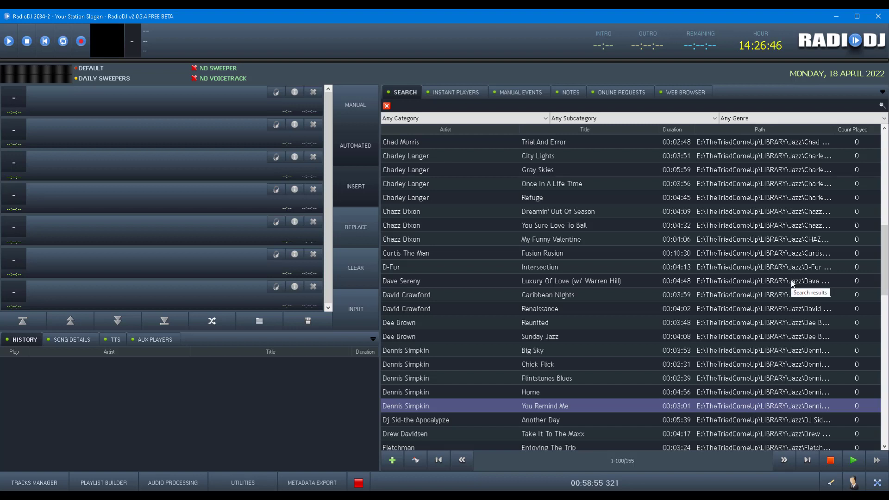
pyautogui.click(457, 95)
pyautogui.click(513, 93)
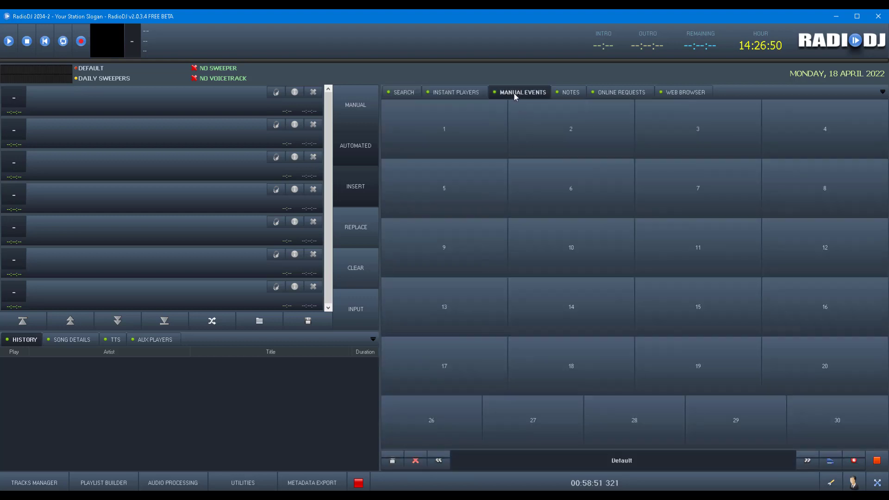
pyautogui.click(405, 93)
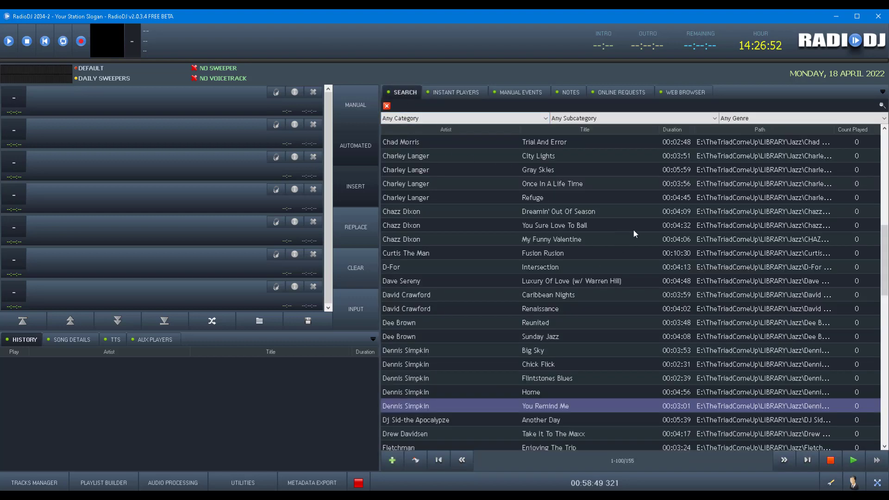